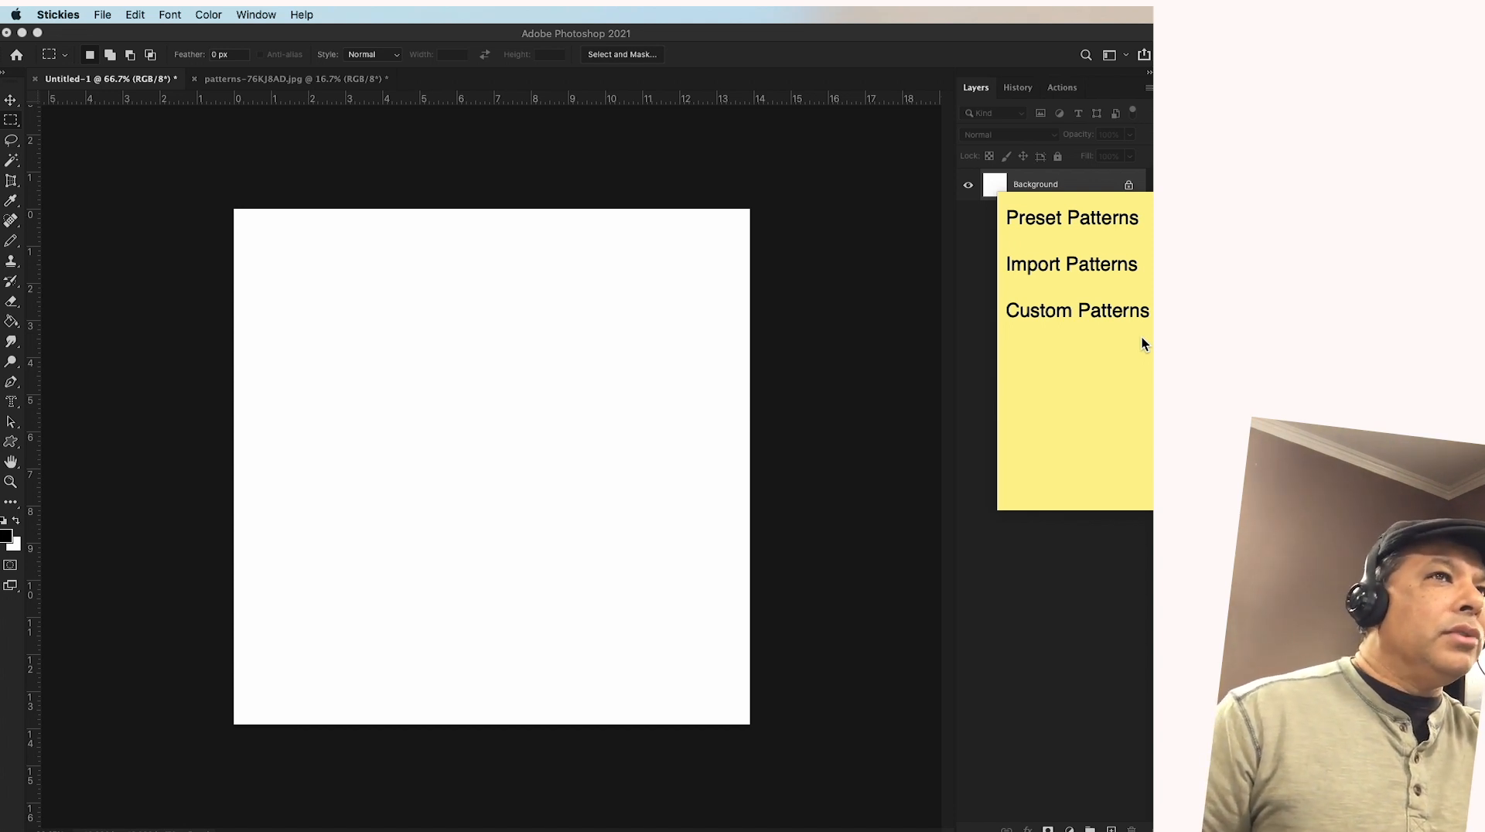
key("super+Tab")
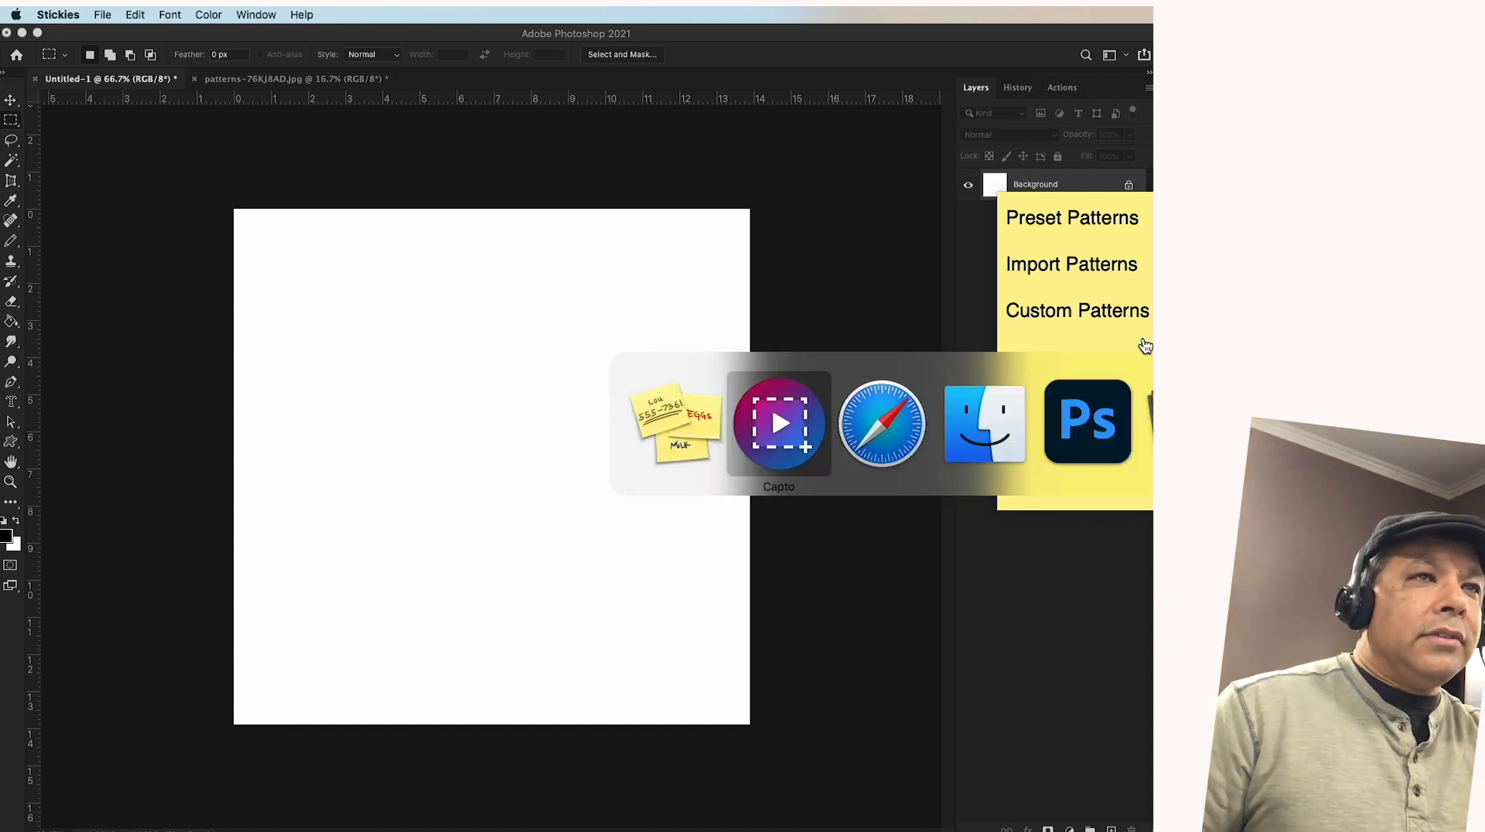
key("super+Tab")
left_click(1142, 339)
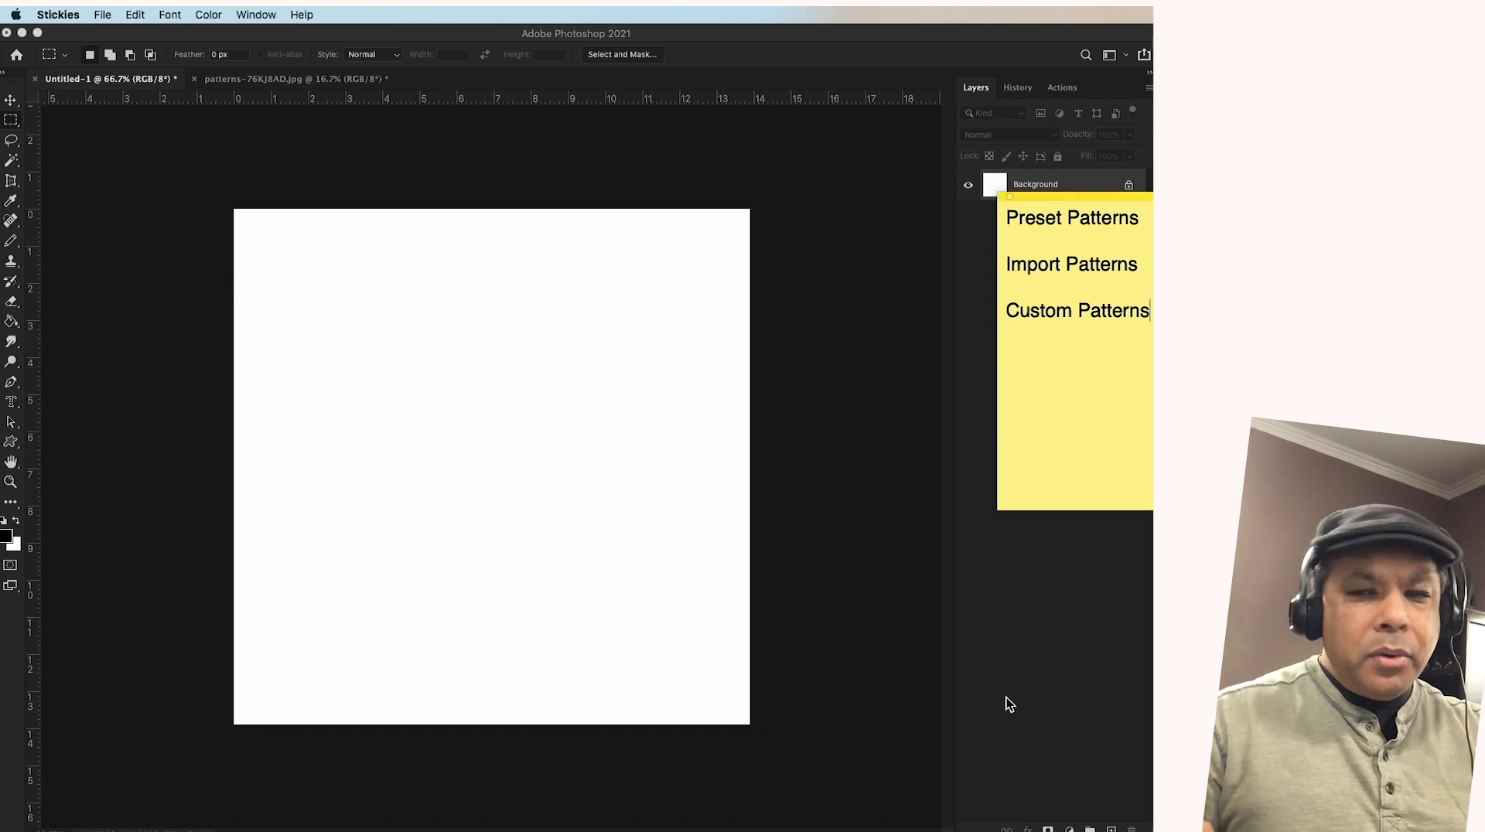
Switch to Safari and run a Google image search for "pattern" in a new tab
mouse_move(998, 826)
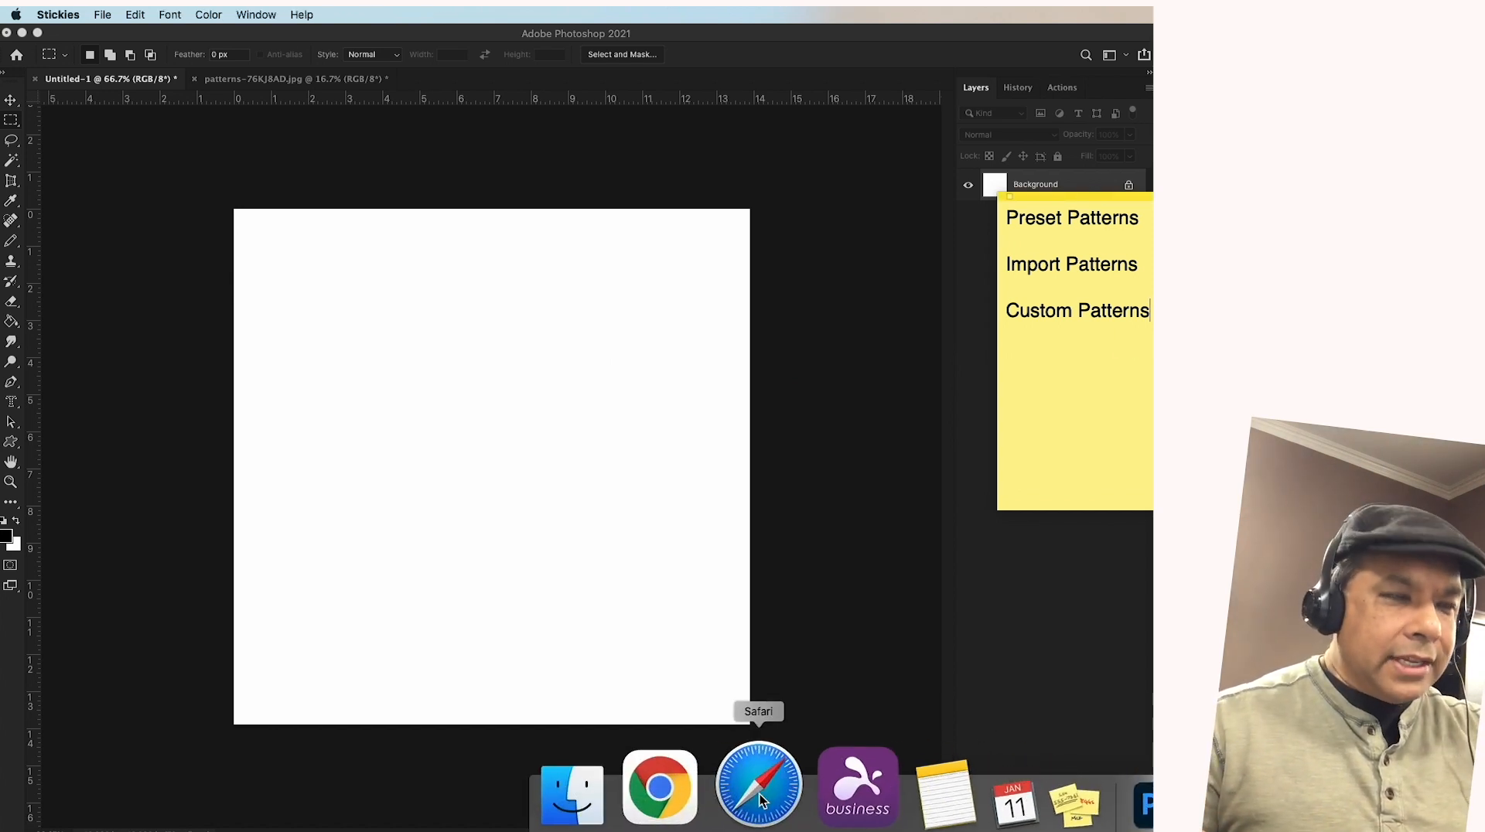
left_click(760, 795)
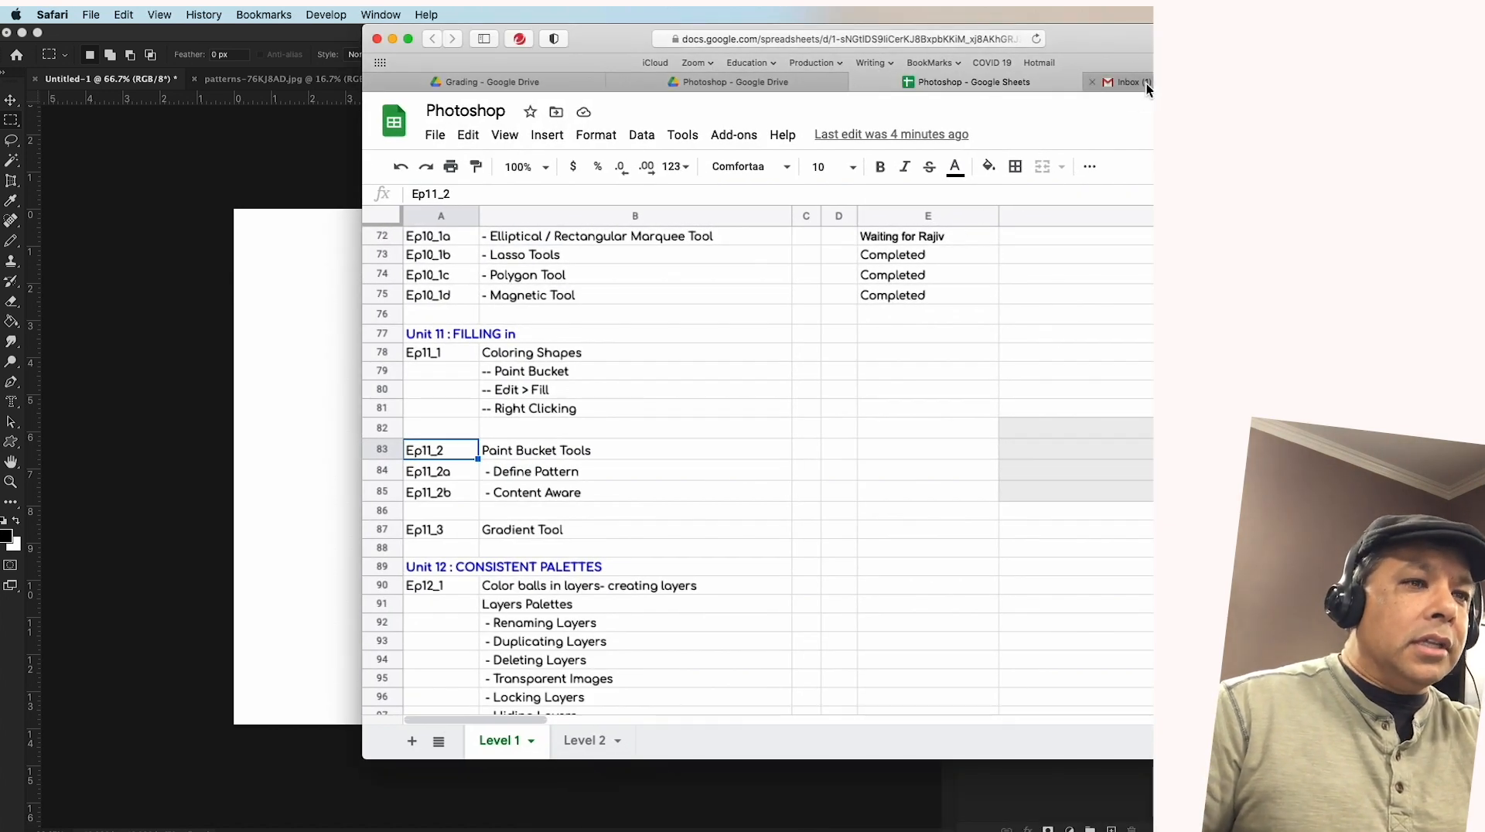
left_click(1144, 83)
left_click(647, 87)
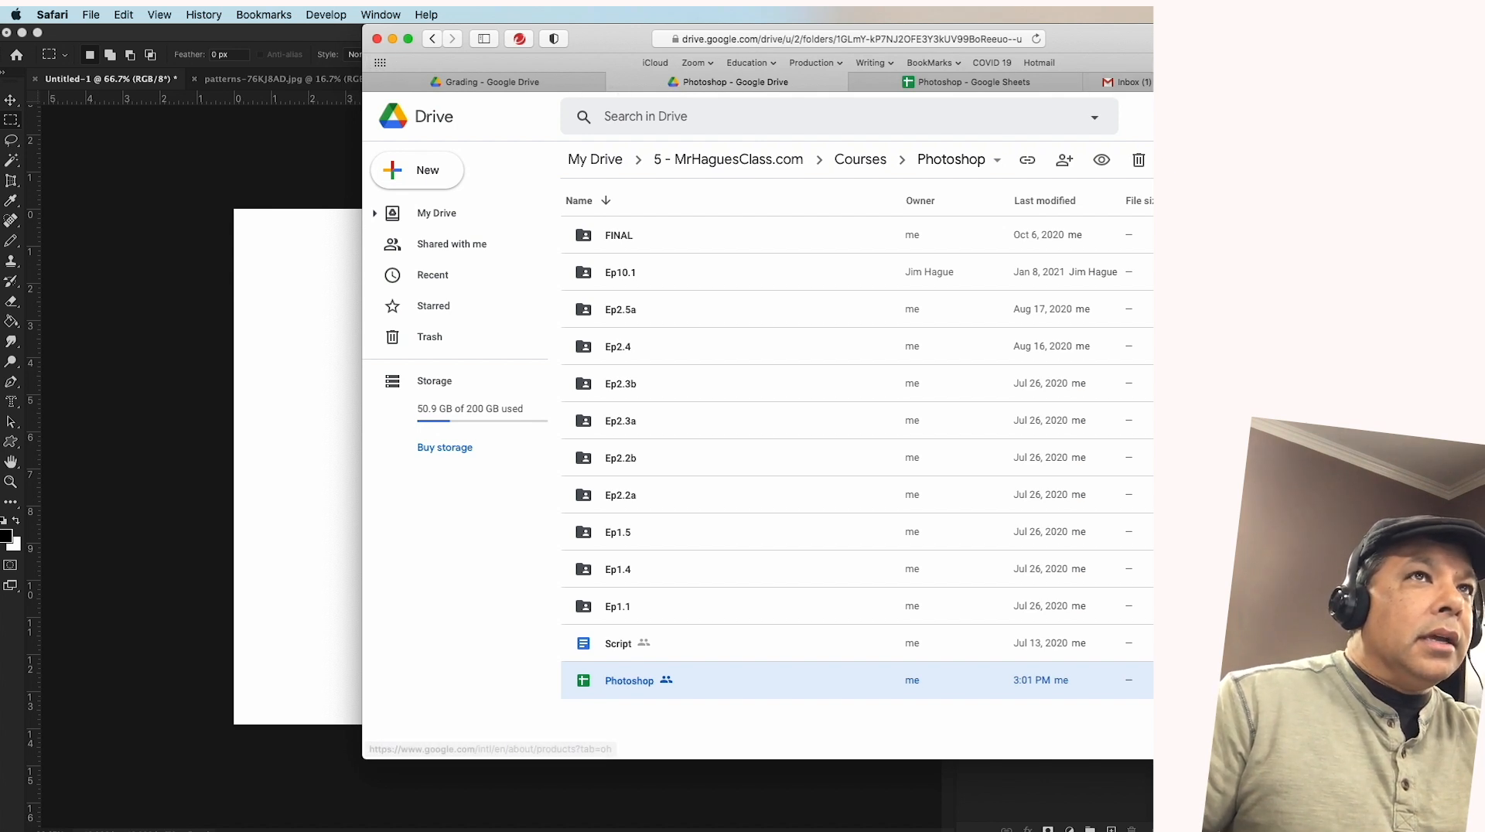
key("super+t")
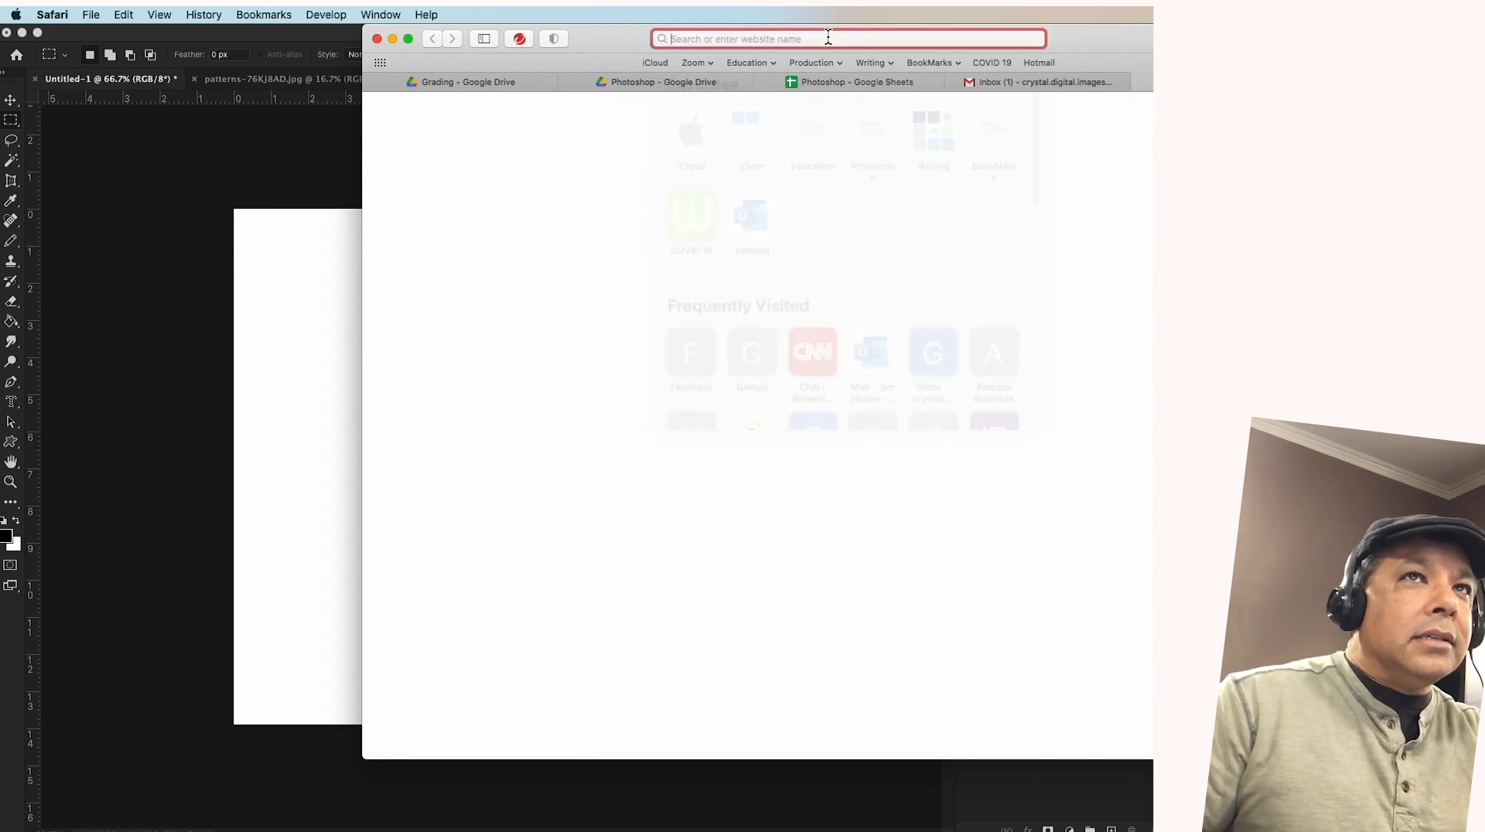
left_click(828, 37)
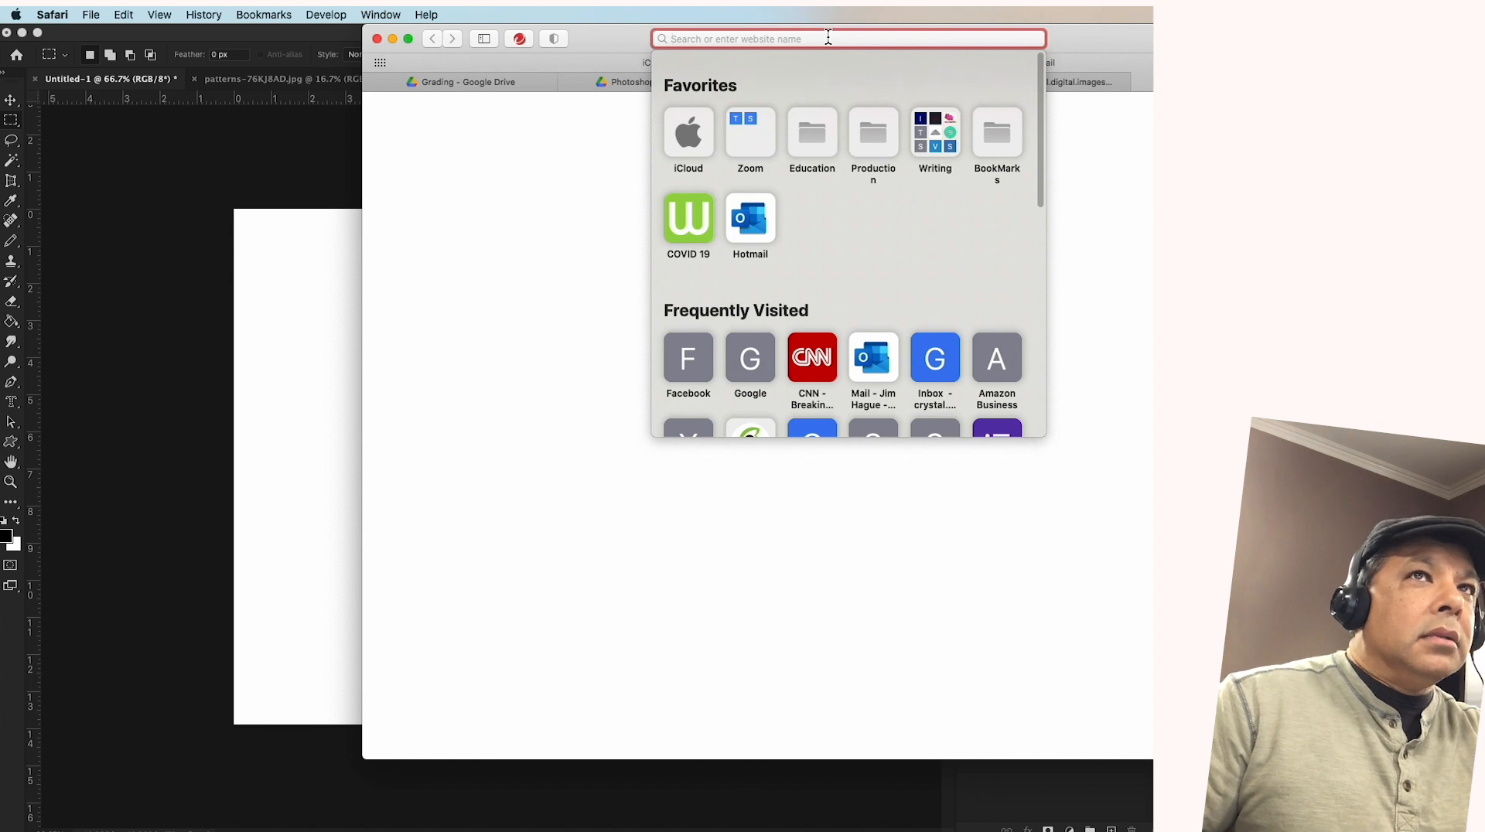
type("pattern")
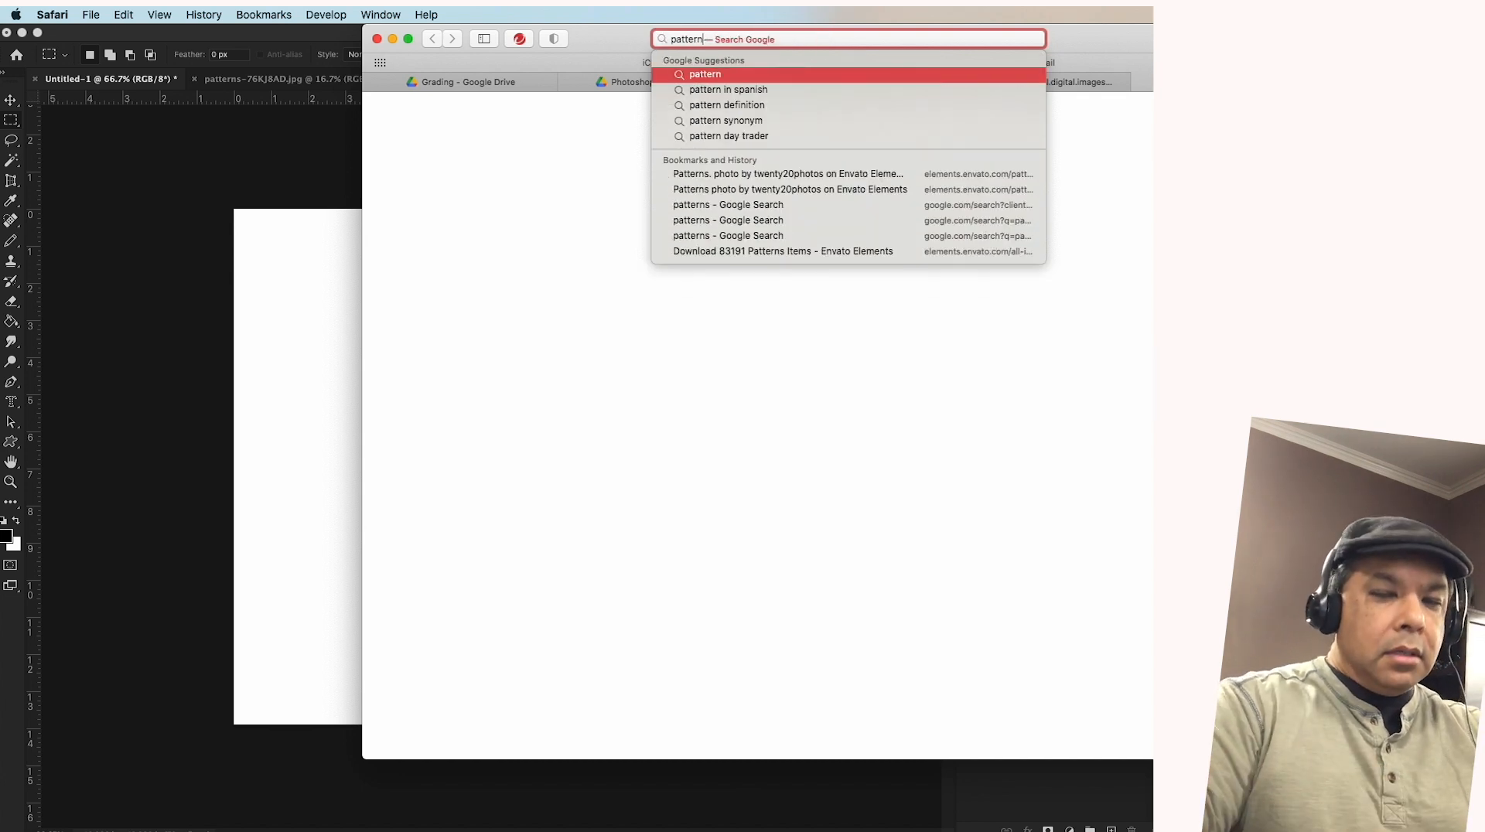
key("Return")
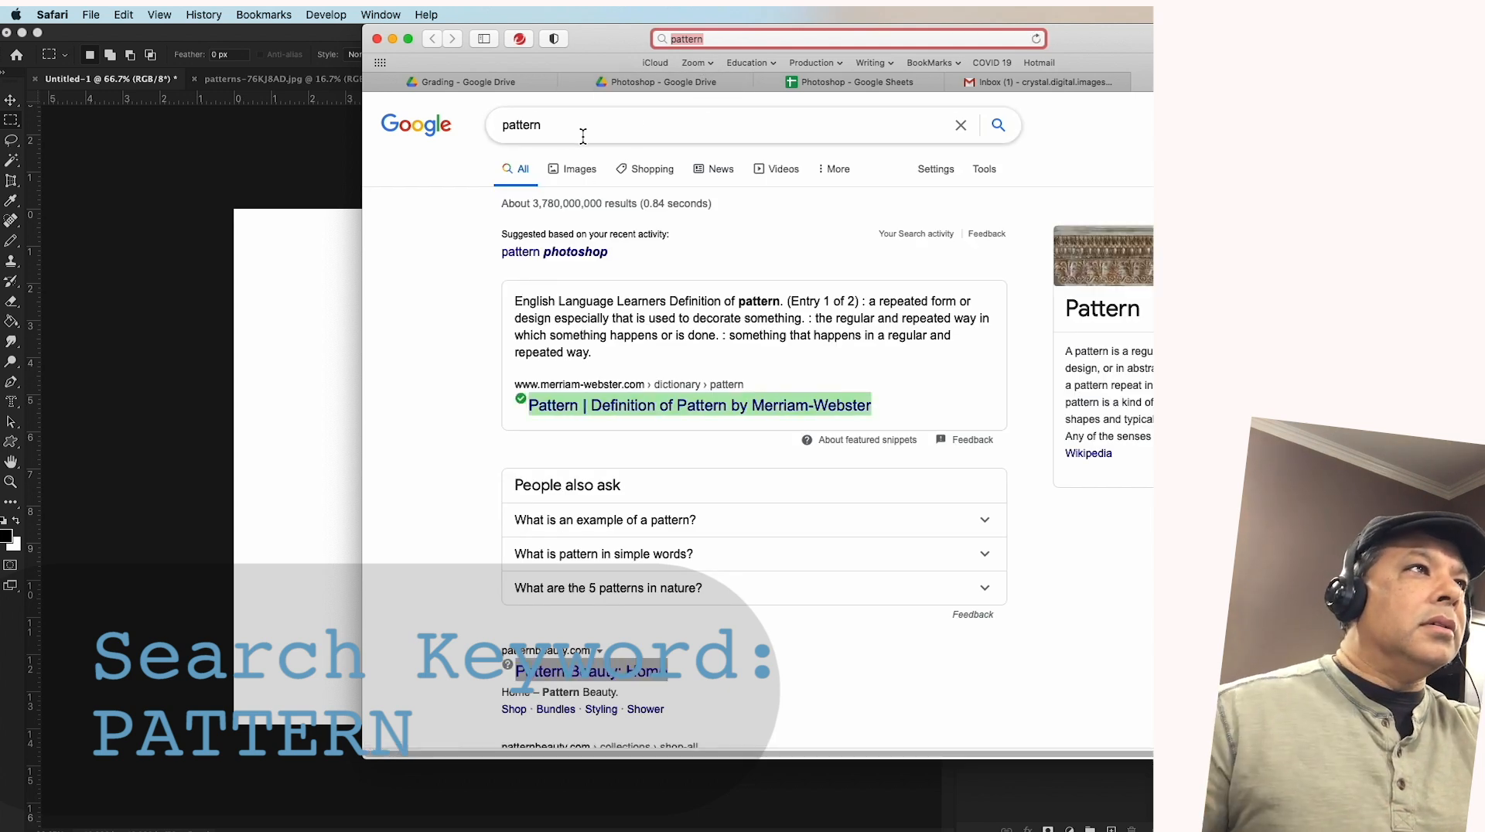
left_click(581, 169)
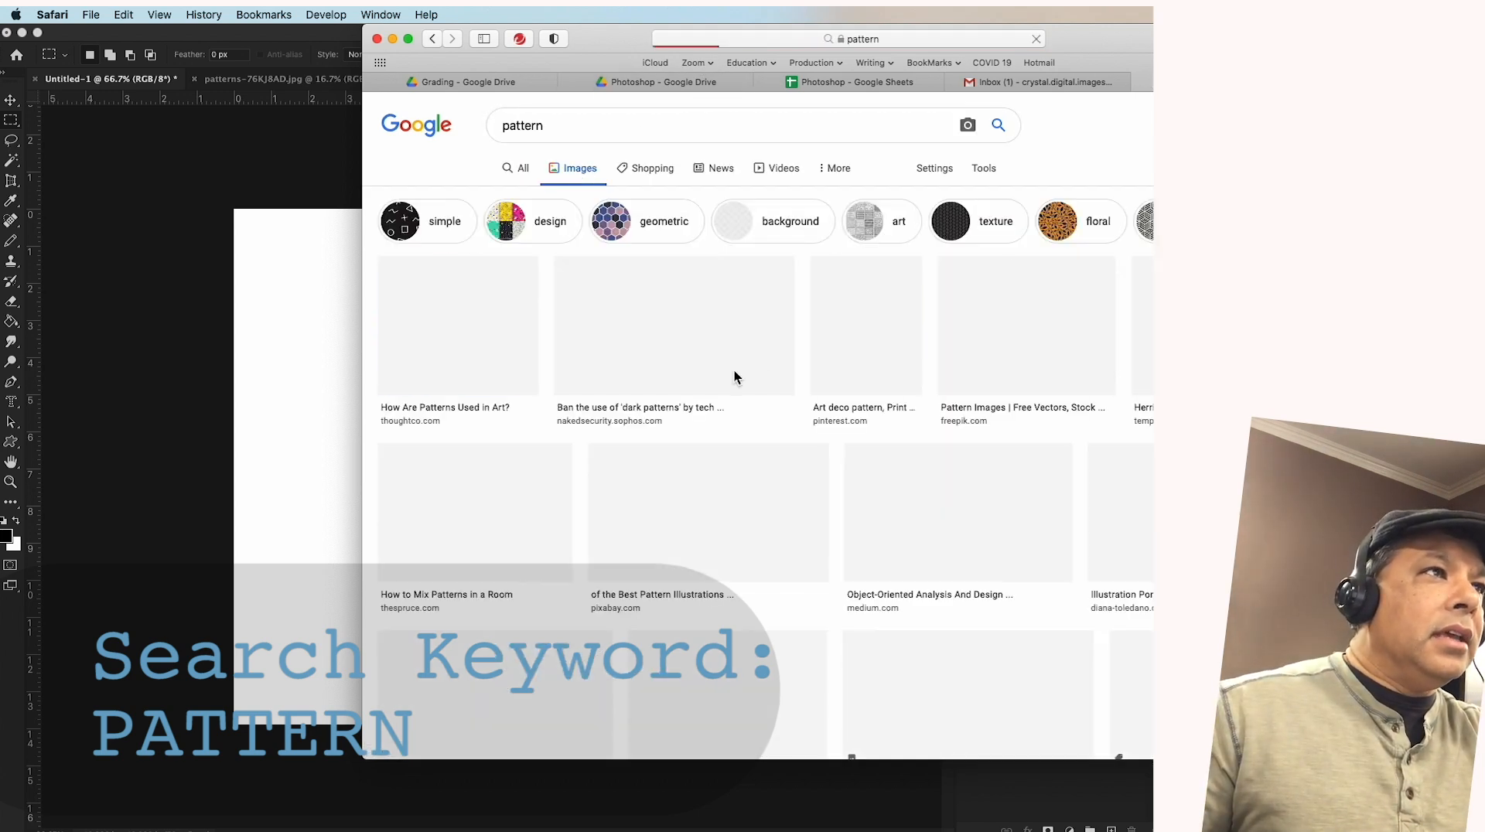
Browse the pattern image results and preview the black-and-white zigzag pattern from King's Cross Church with its image options
scroll(704, 392, "down", 5)
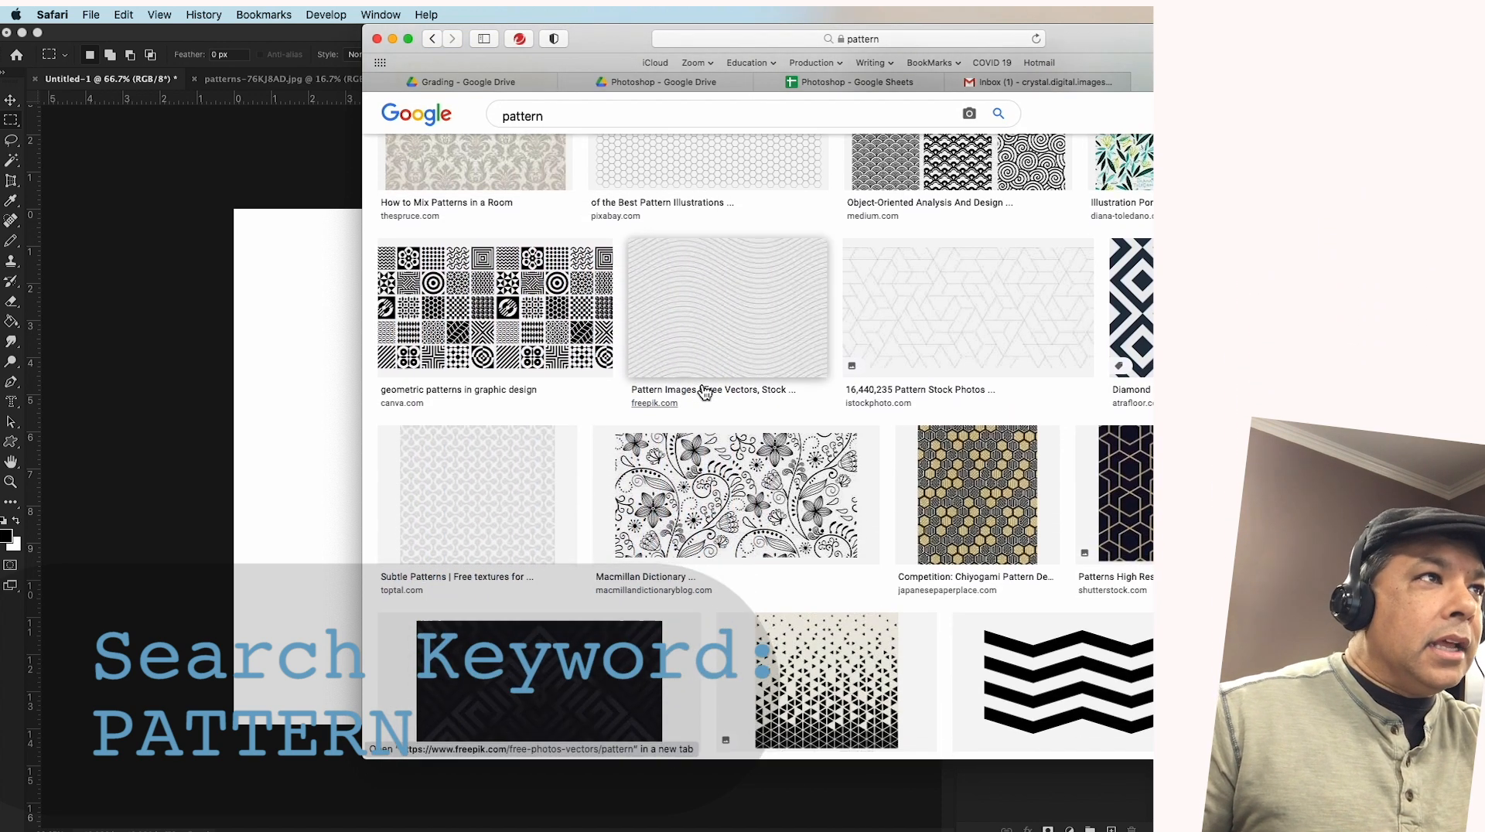
right_click(701, 382)
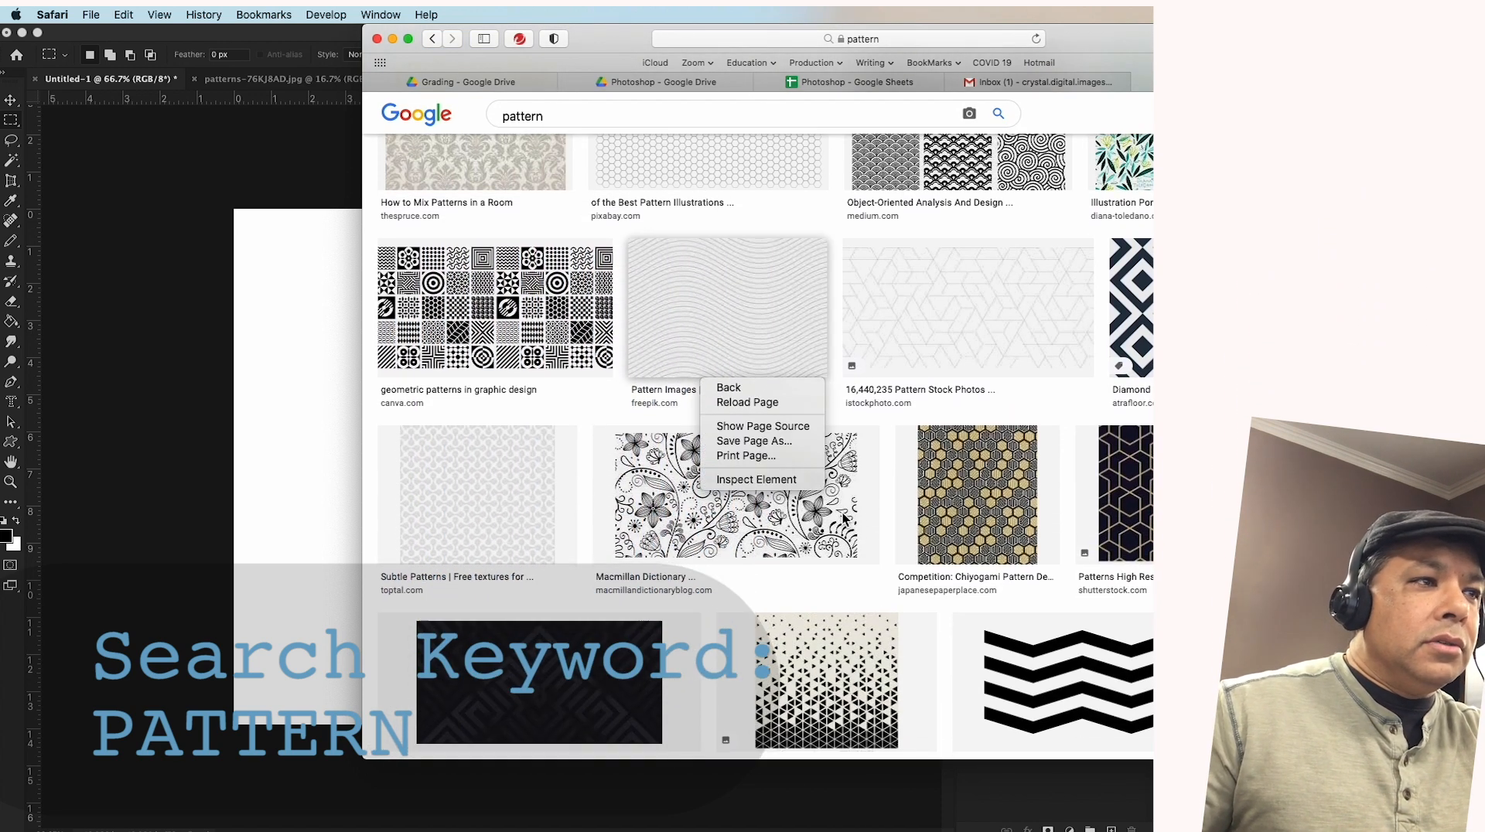
left_click(905, 543)
scroll(909, 551, "up", 3)
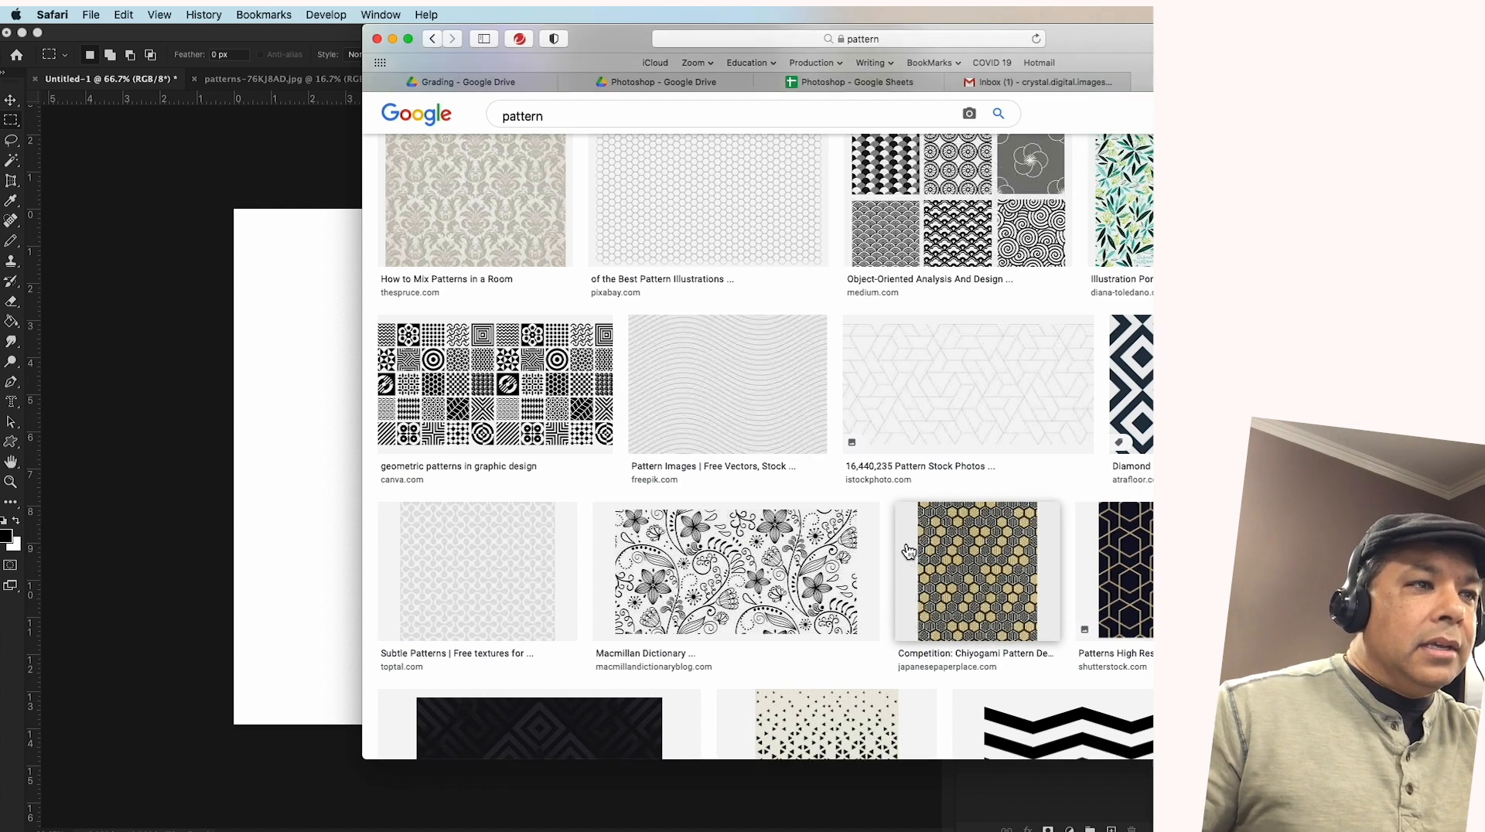
scroll(909, 551, "down", 8)
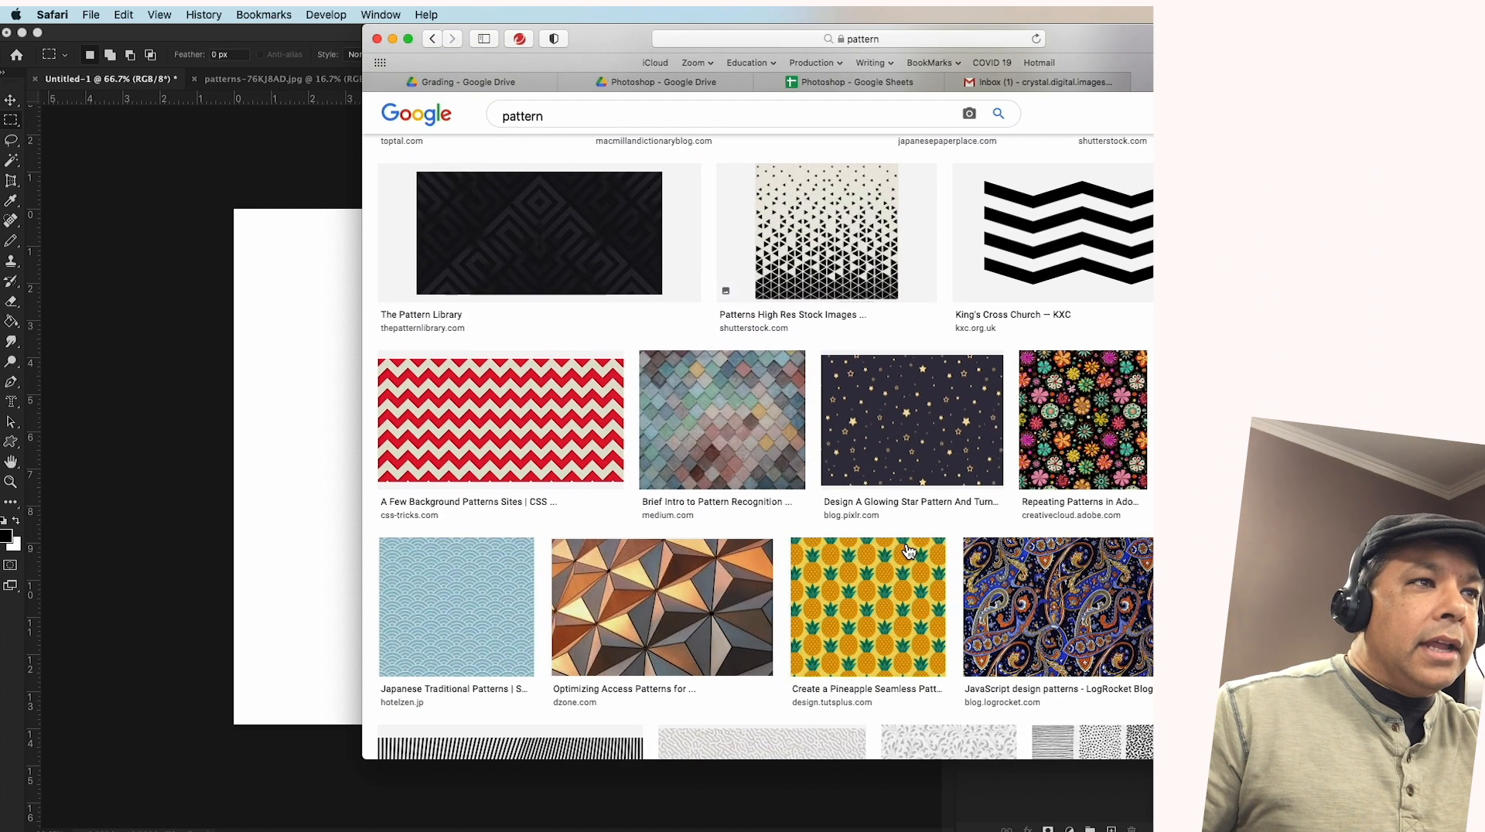
left_click(1135, 235)
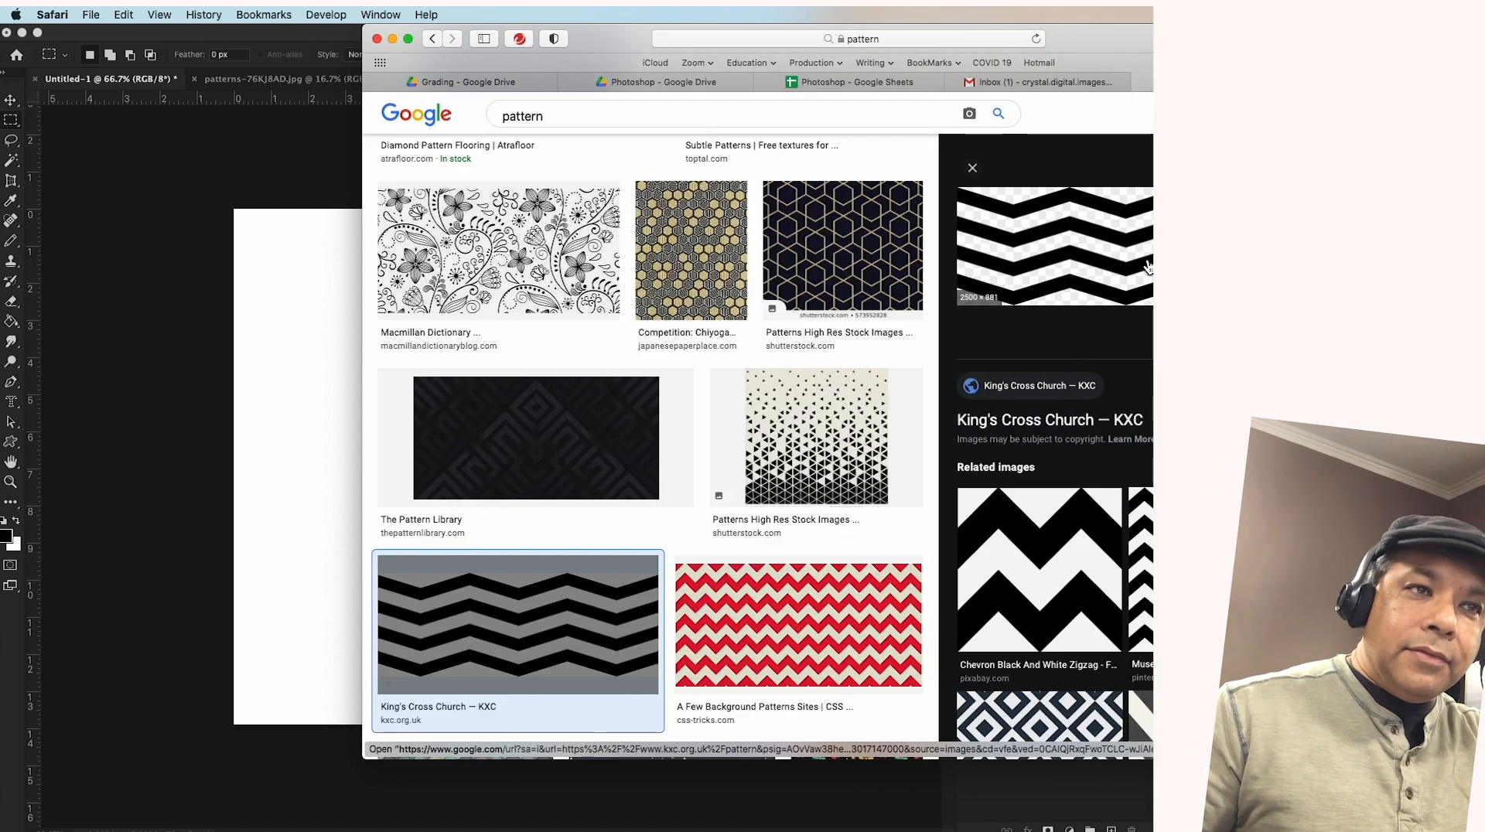
left_click(1130, 255, "ctrl")
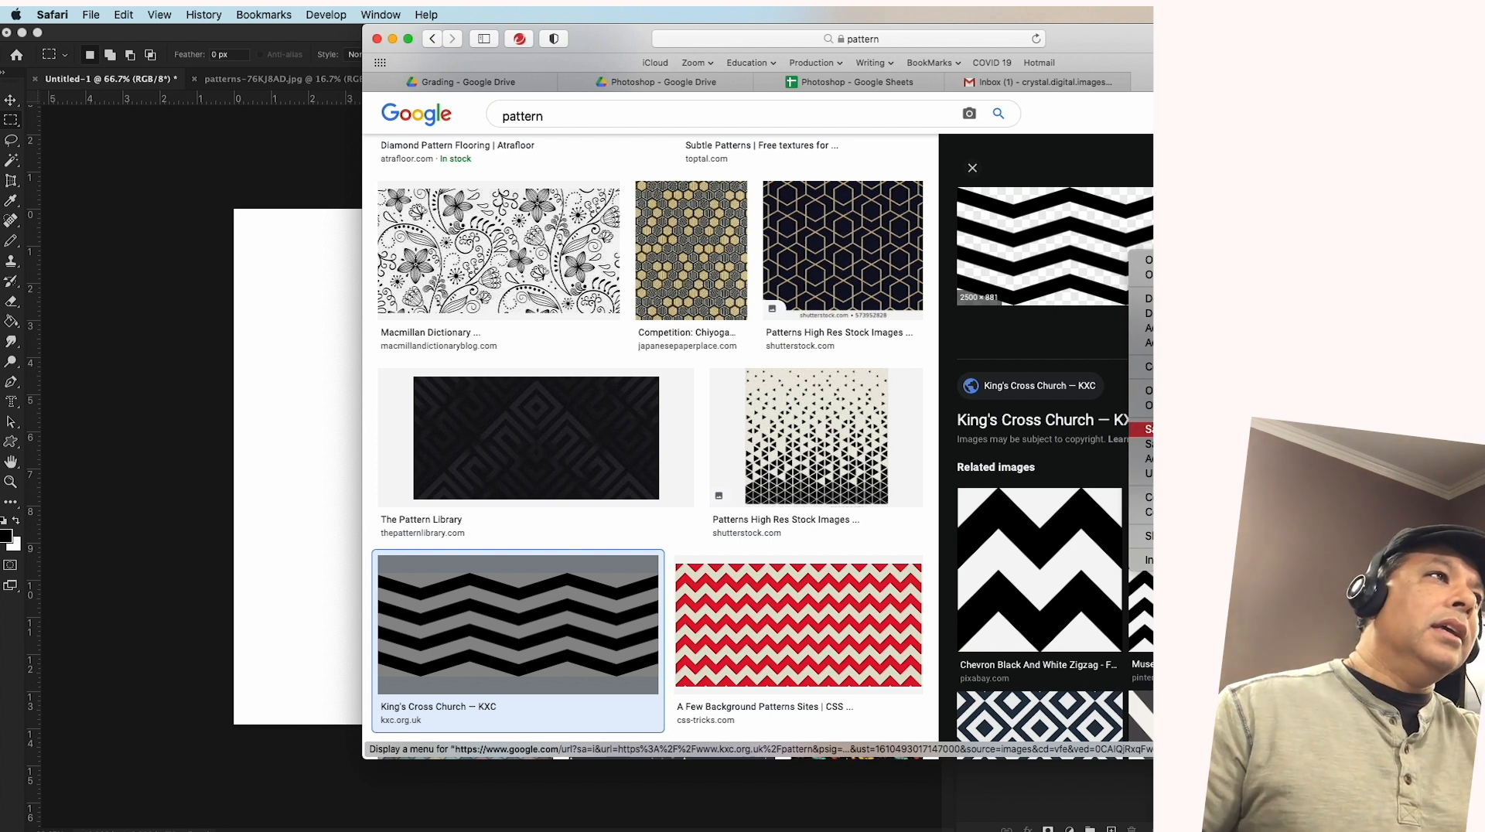
left_click(1007, 187)
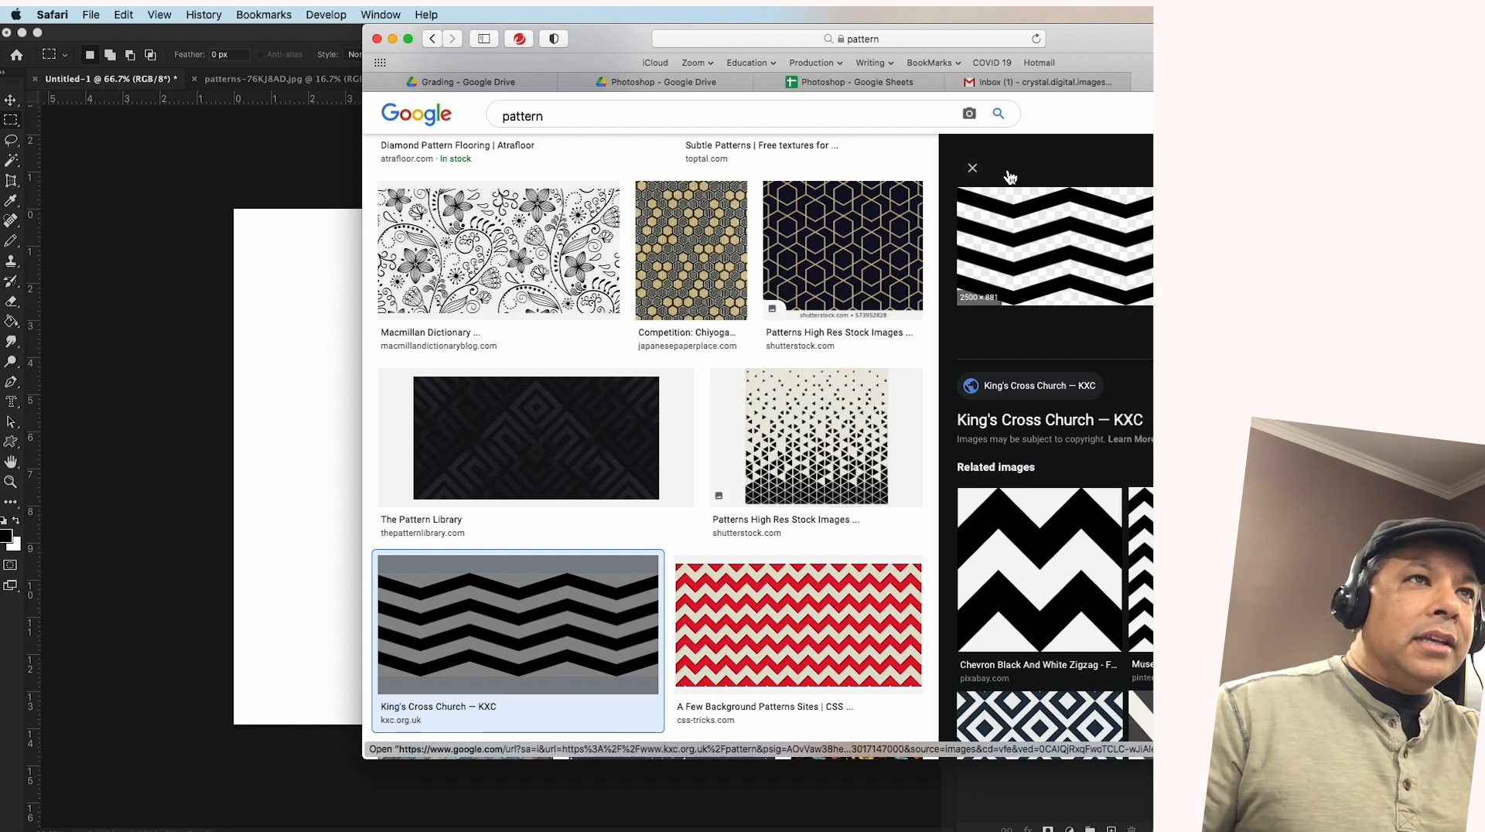
Switch back to Photoshop and draw a rectangular marquee selection about 9.5 by 5.4 inches near the canvas's upper-left corner
left_click_drag(1010, 176, 284, 228)
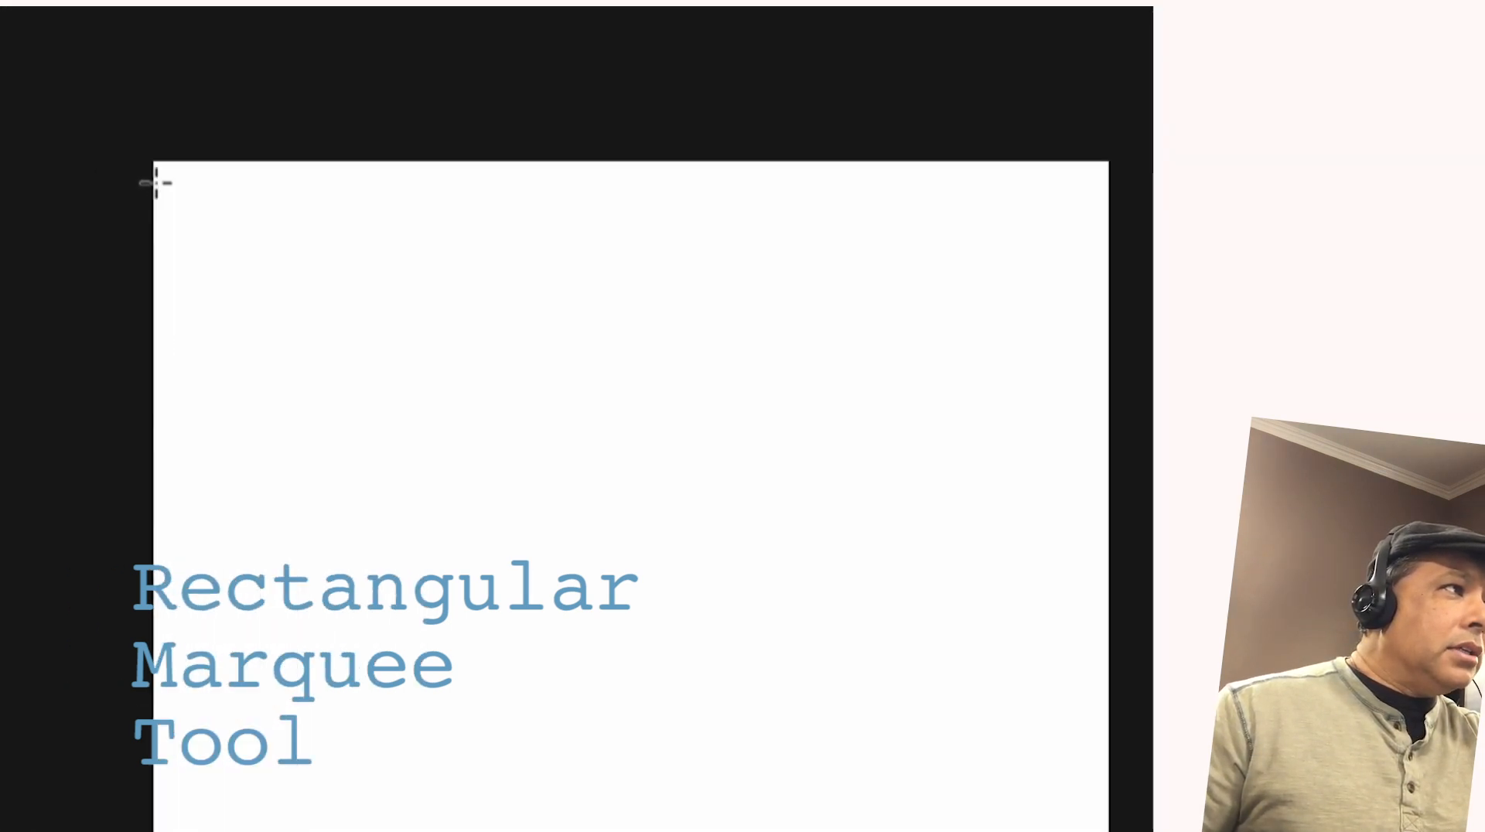
left_click_drag(155, 182, 272, 234)
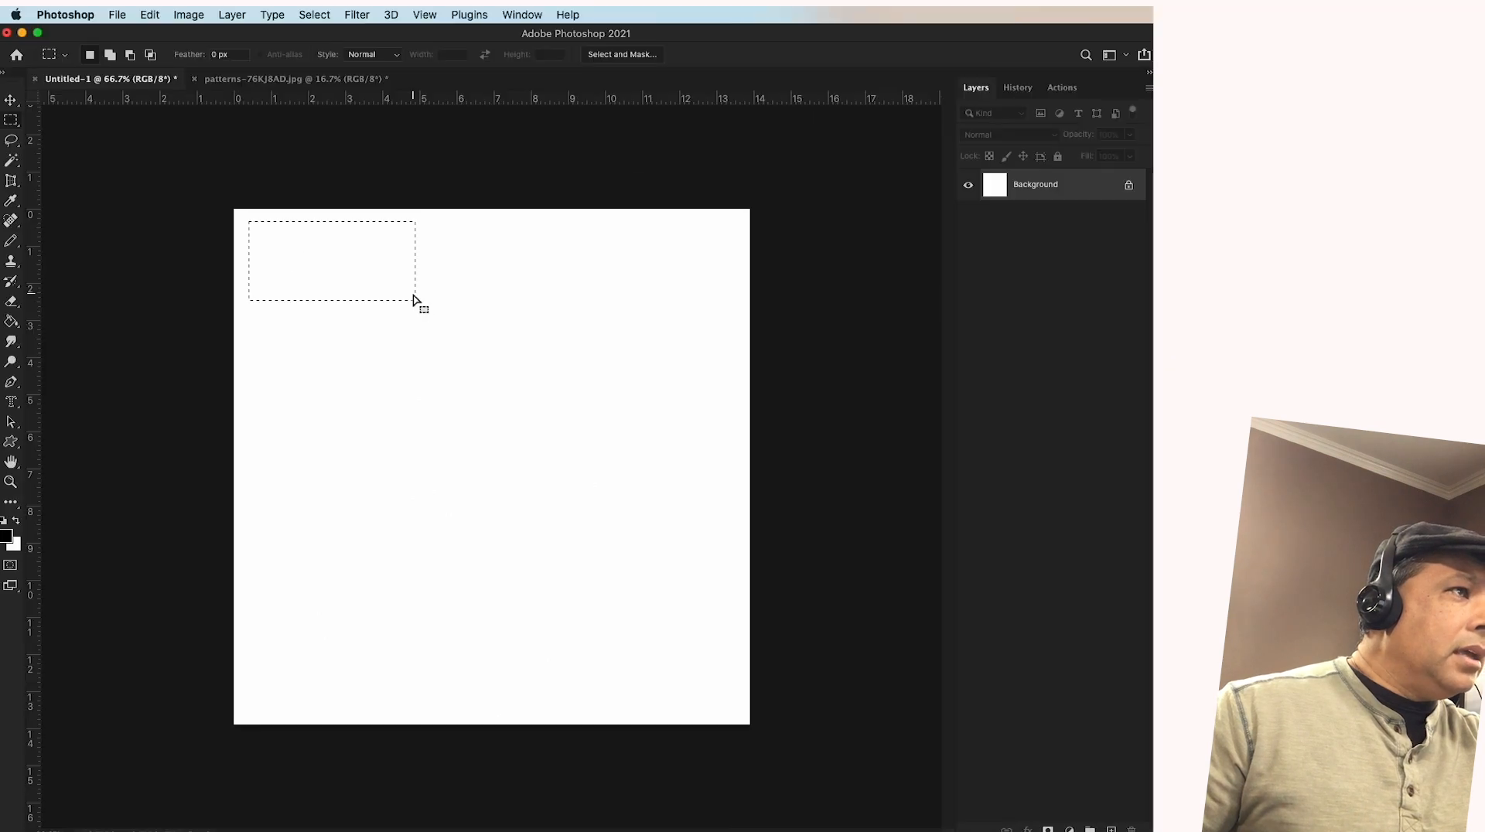
left_click_drag(384, 274, 424, 289)
left_click(550, 299)
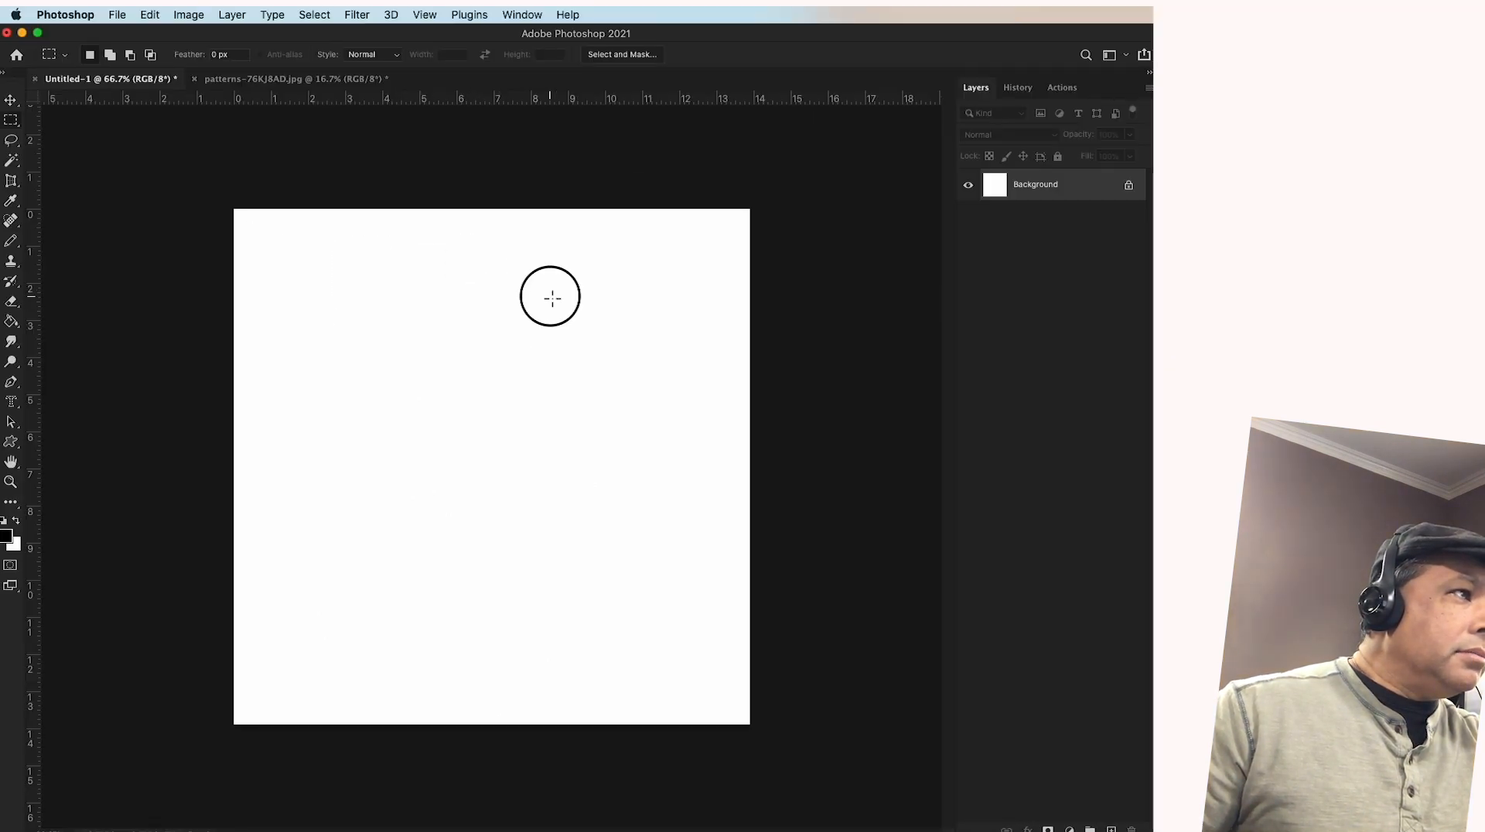
left_click_drag(252, 226, 606, 428)
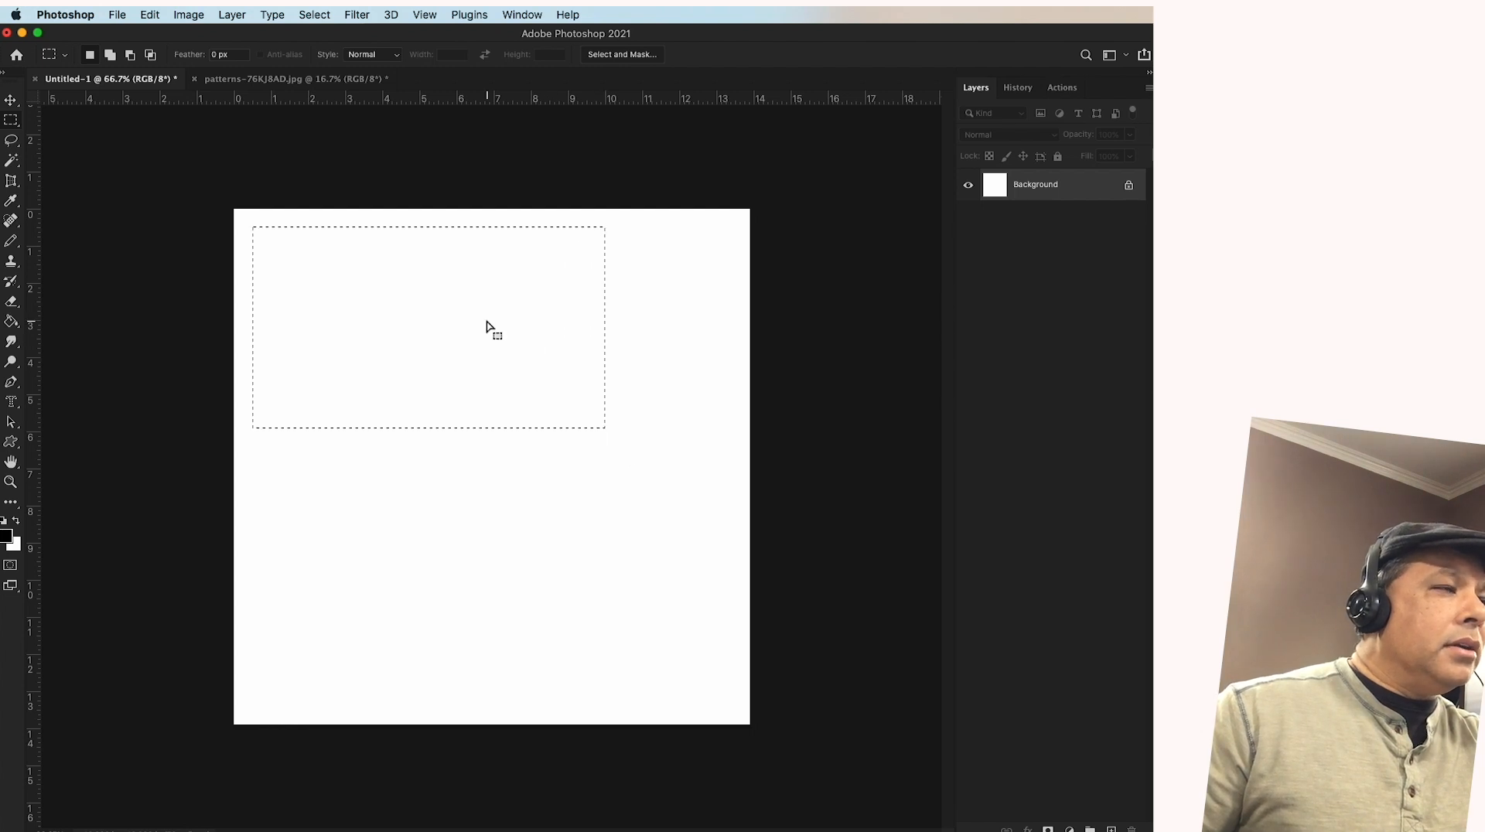
Fill the rectangular selection with the Right Diagonal Line 1 pattern in Normal mode at 100% opacity
left_click(150, 15)
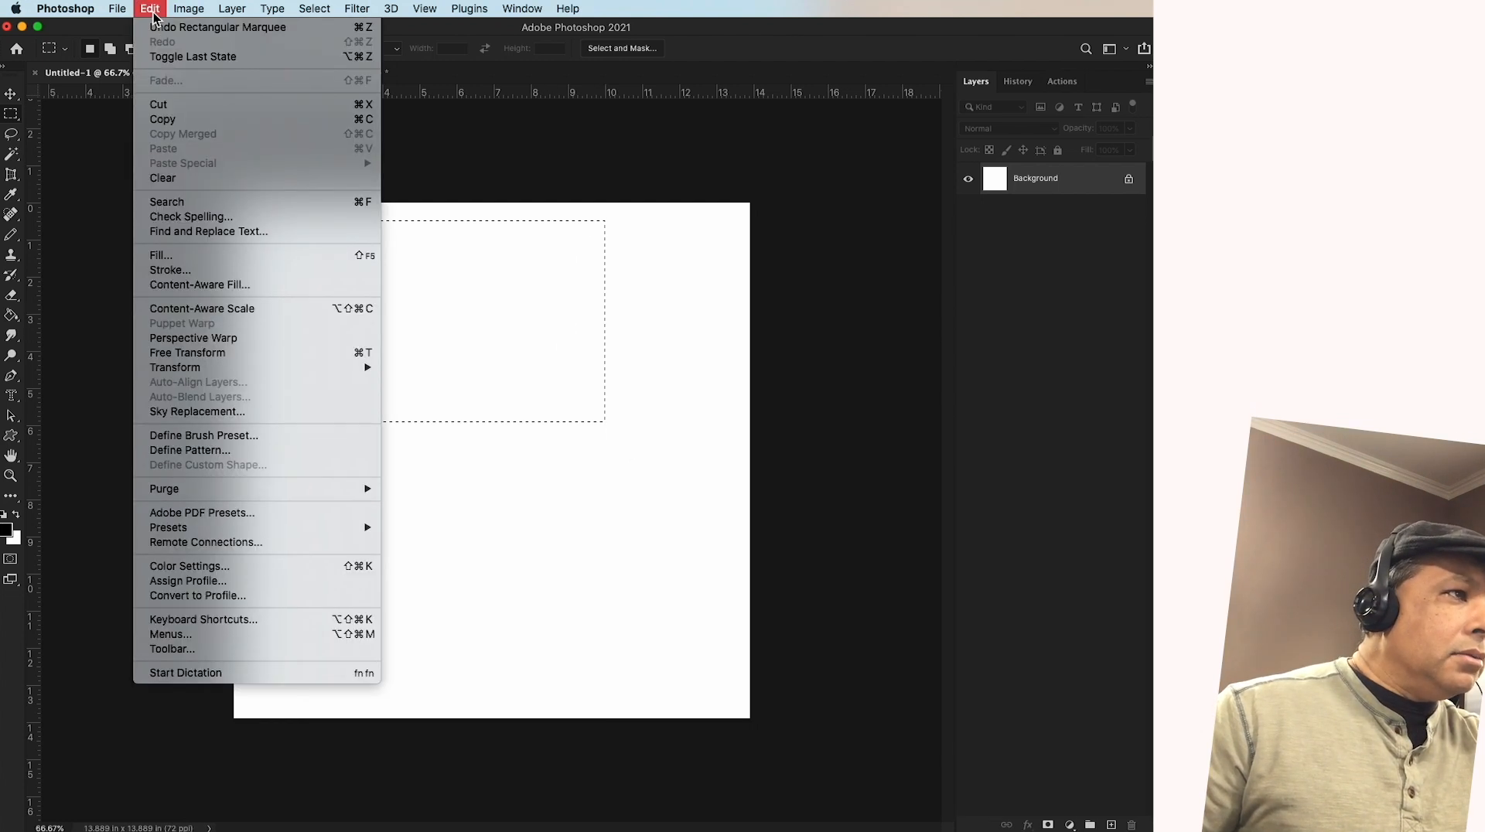
left_click(173, 254)
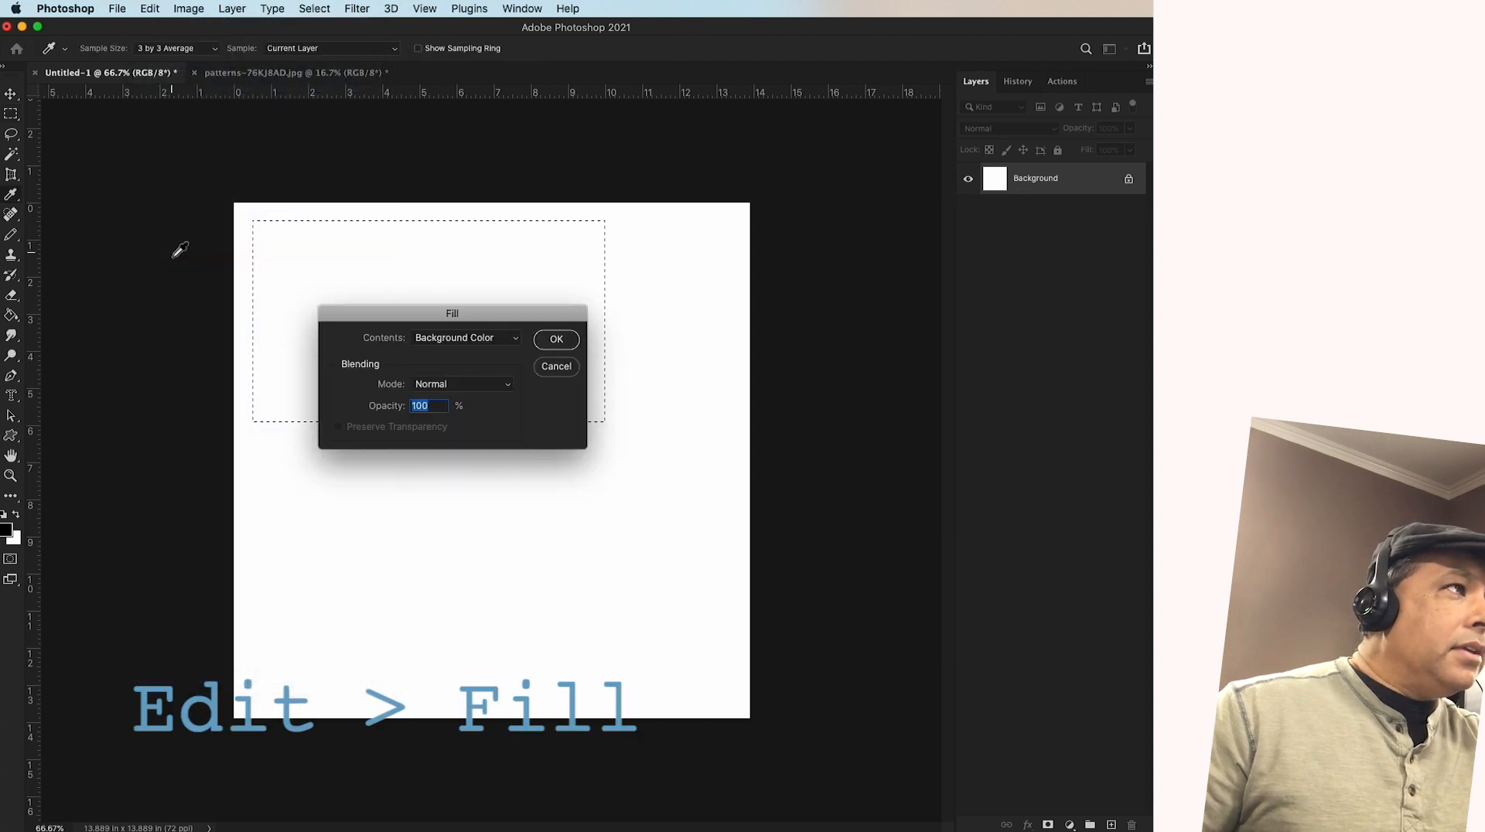
left_click(486, 340)
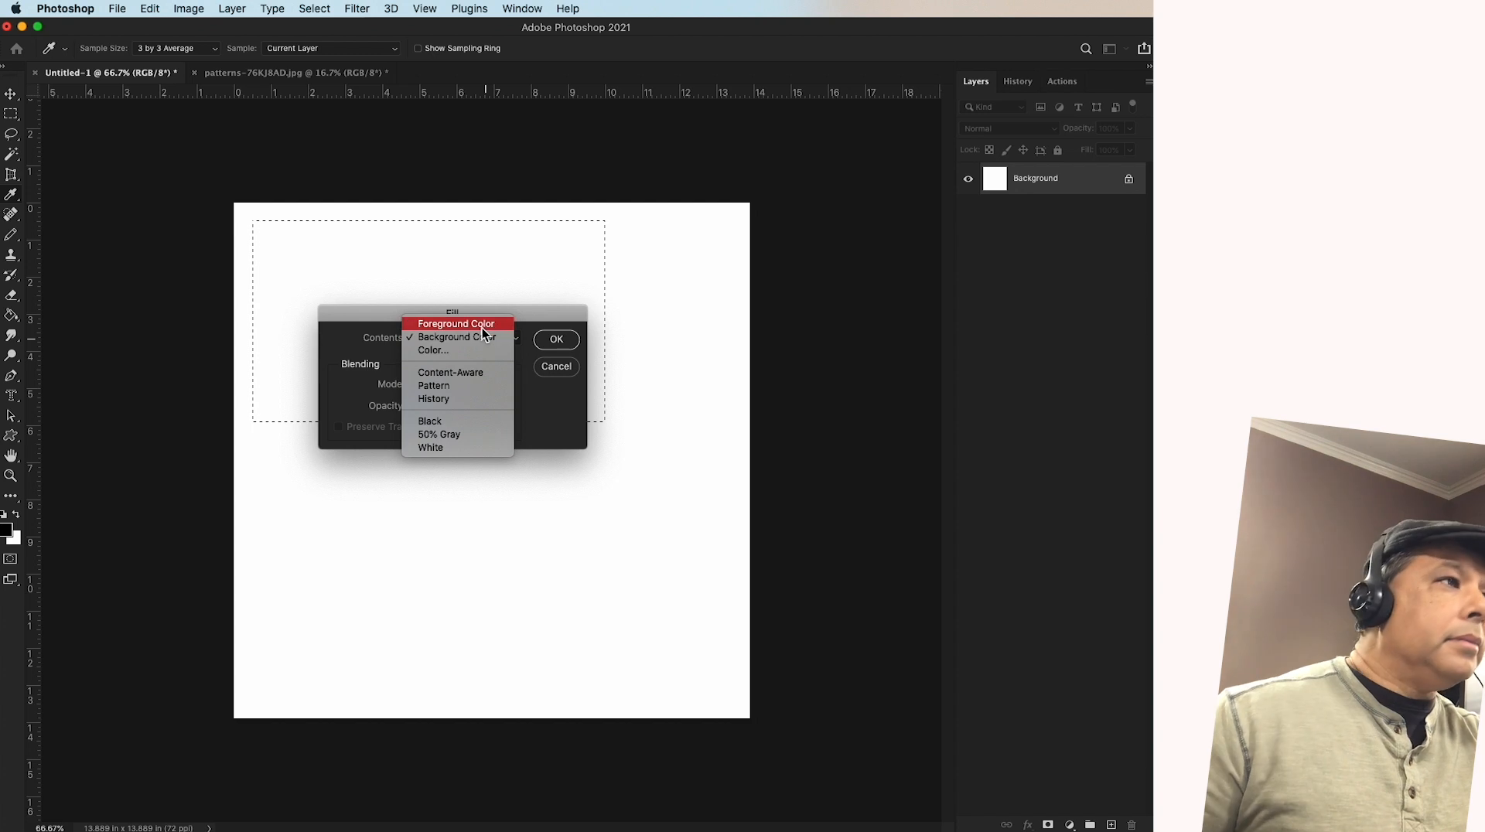
left_click(448, 386)
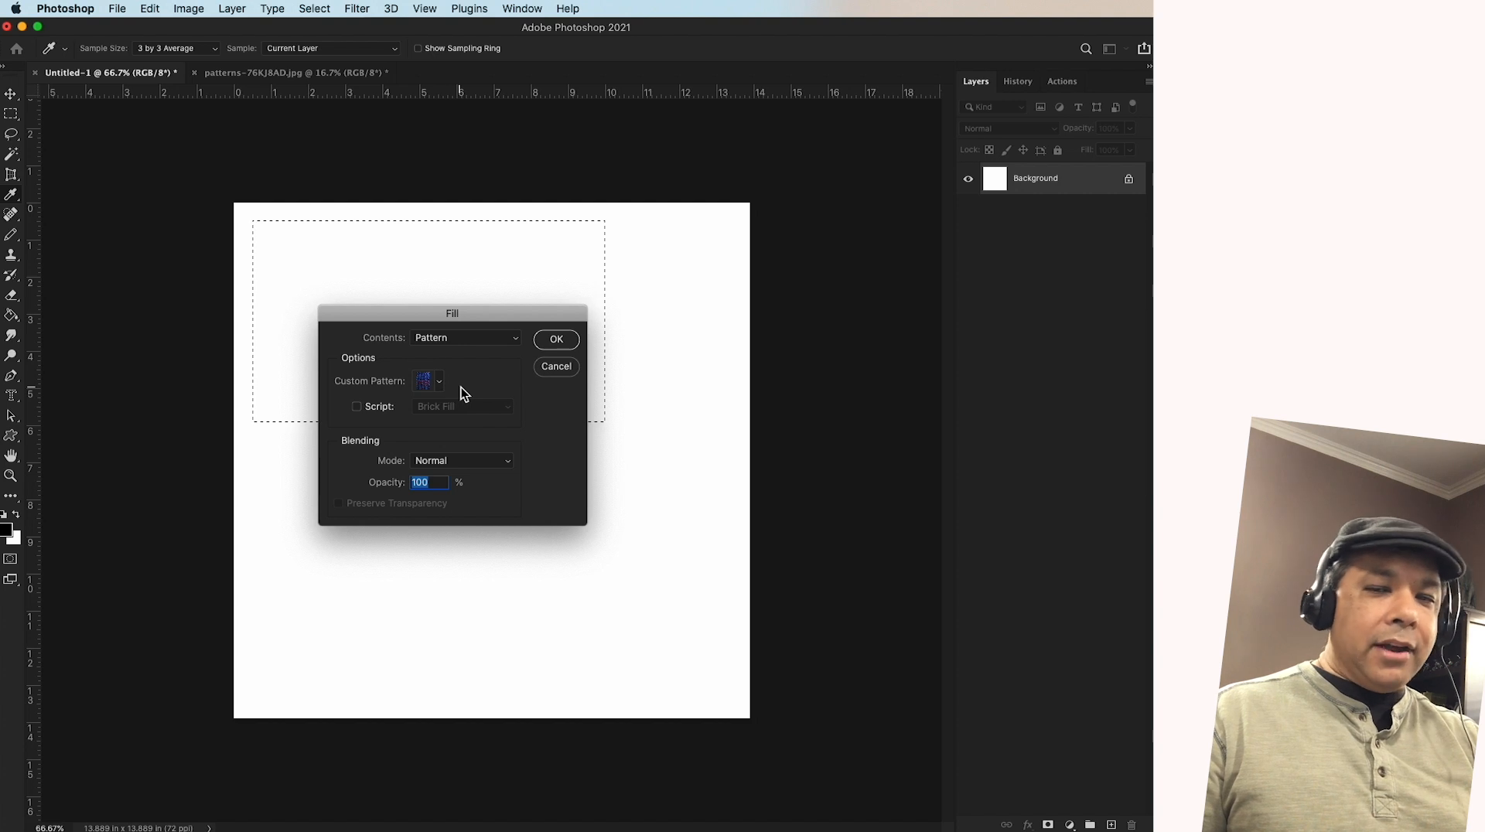
left_click_drag(438, 317, 462, 280)
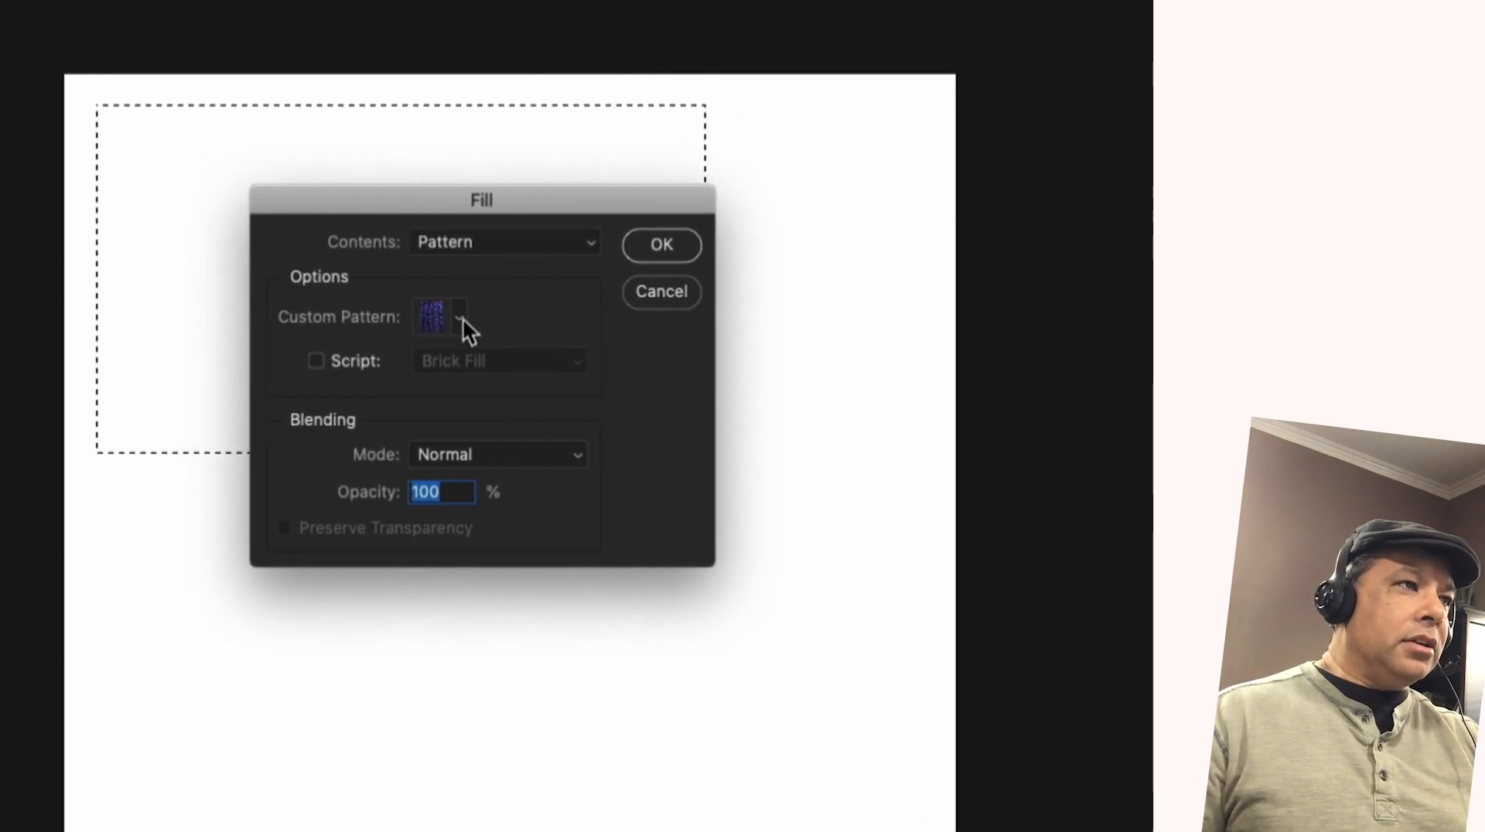
left_click(461, 317)
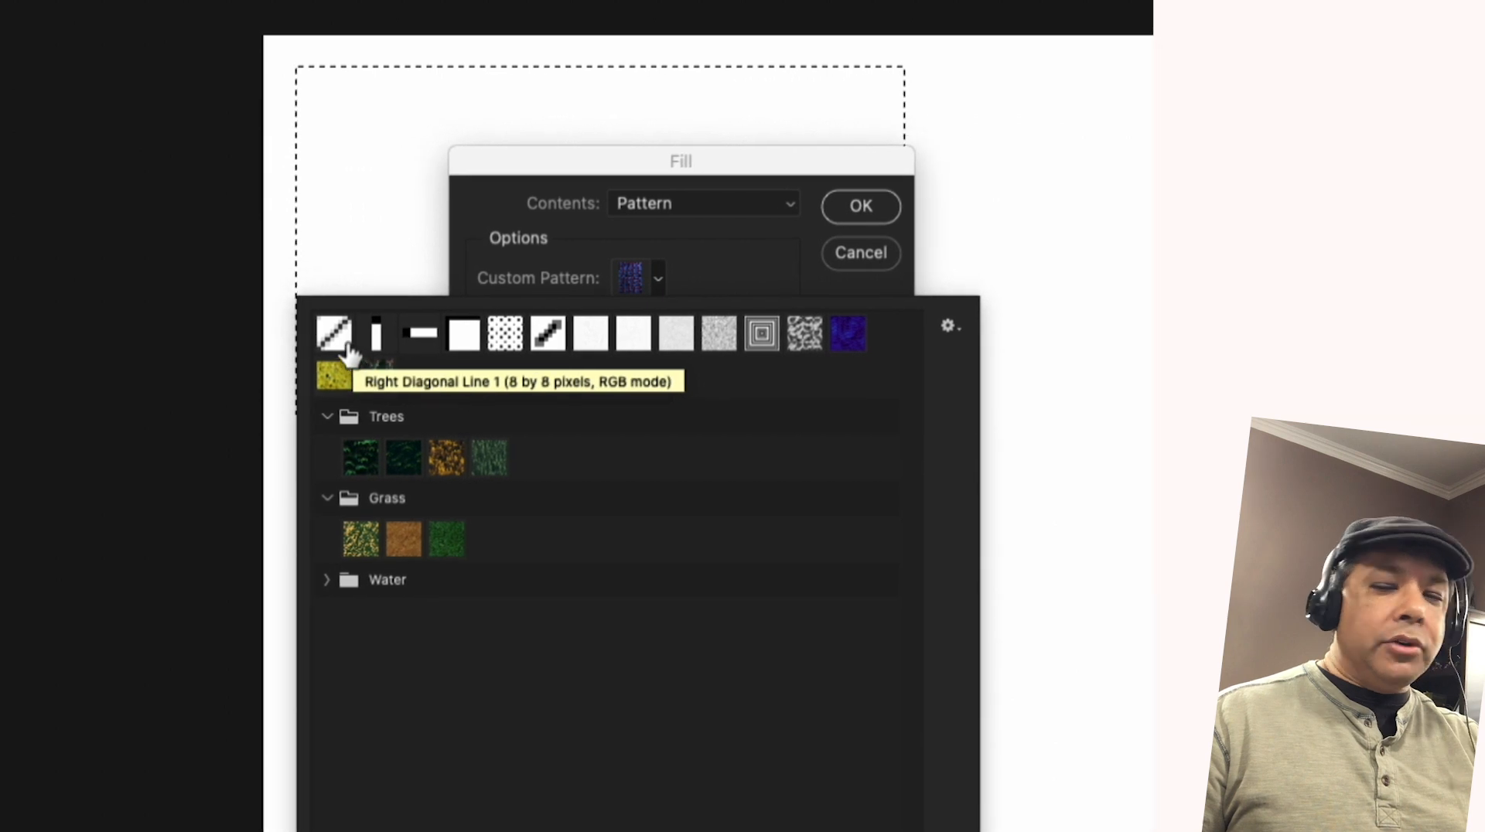
left_click(325, 331)
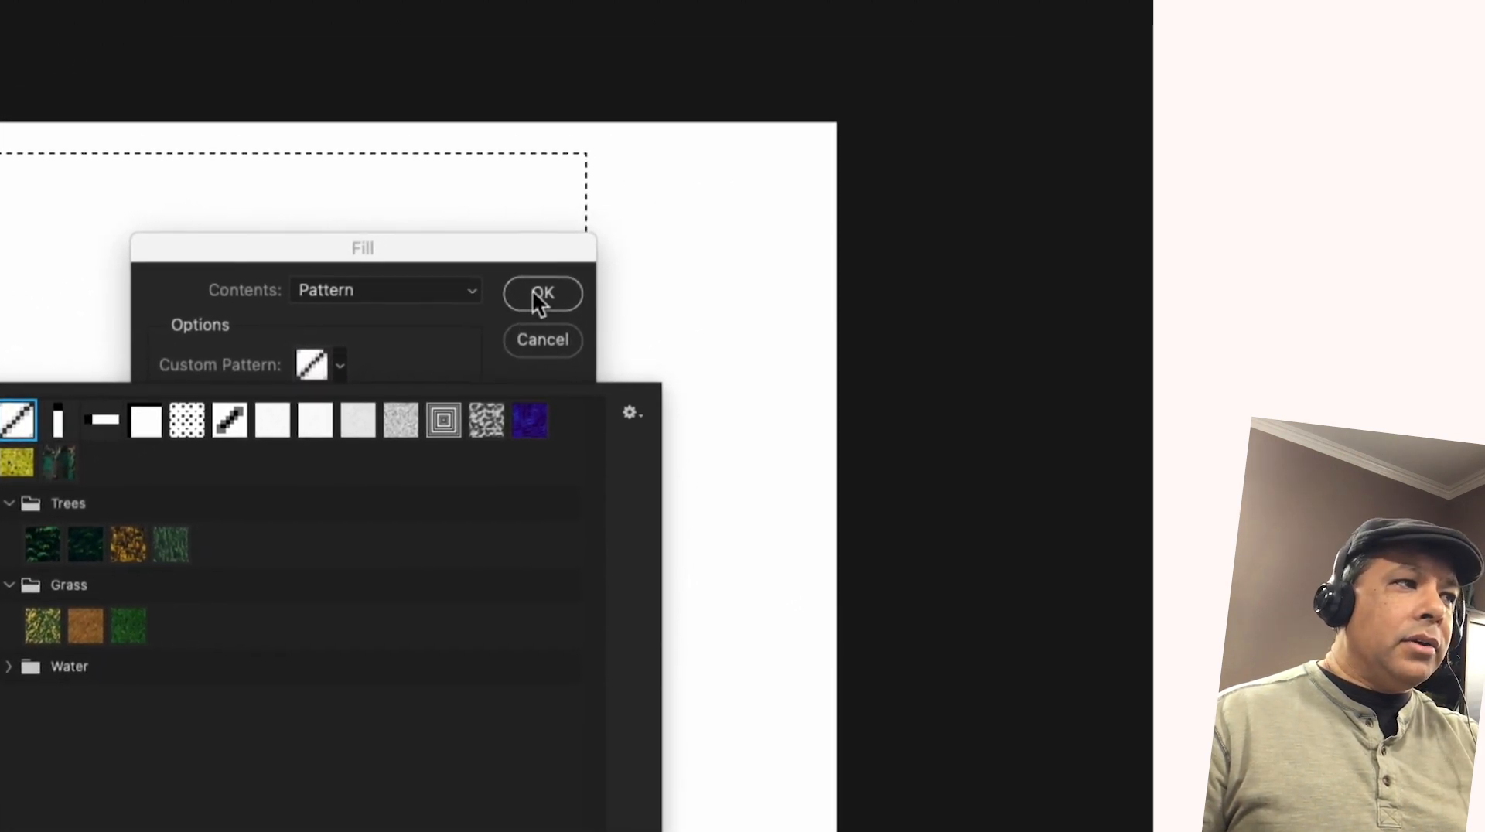
left_click(539, 300)
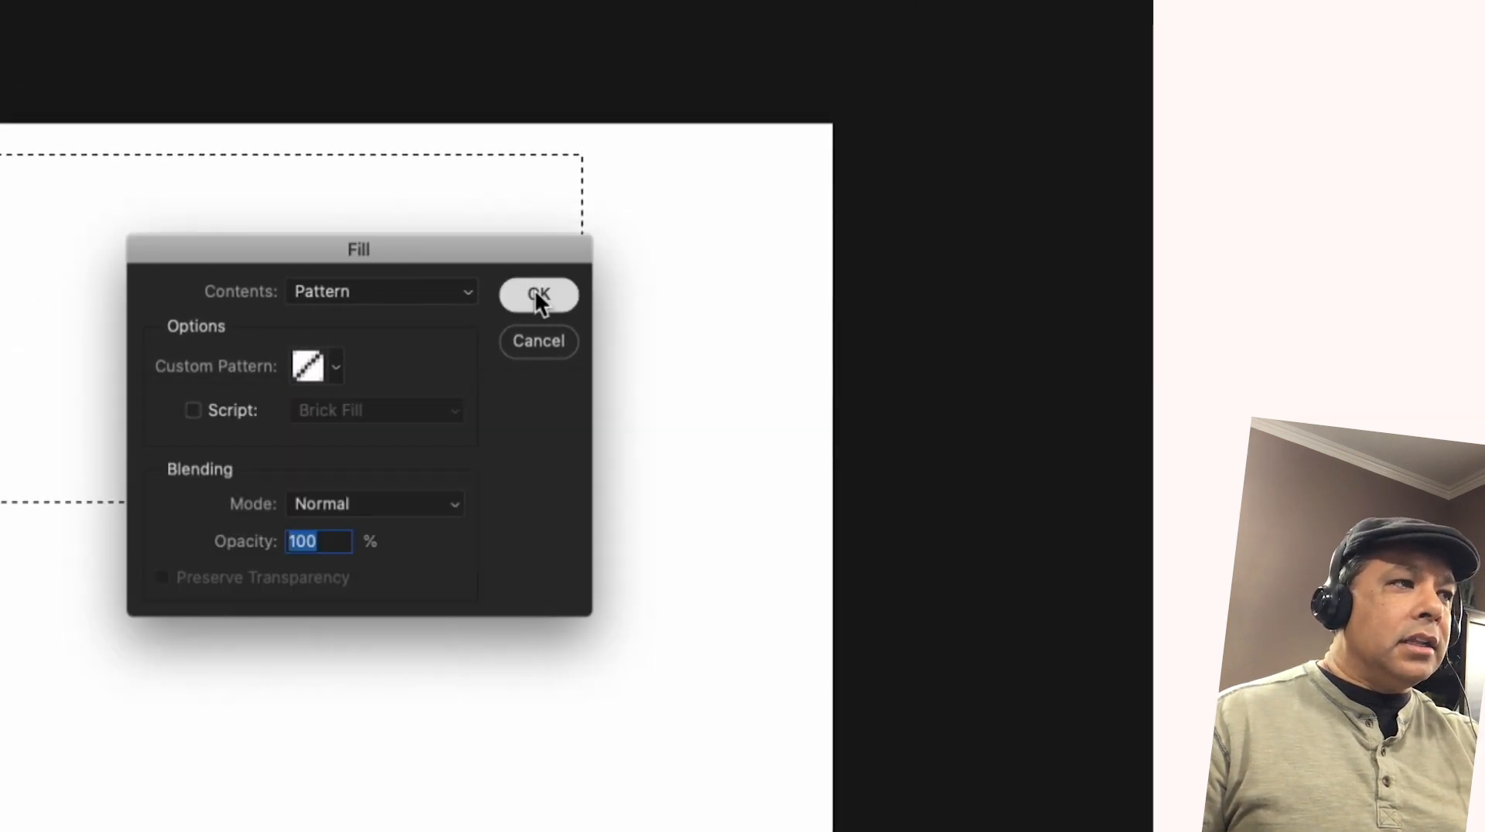
left_click(540, 301)
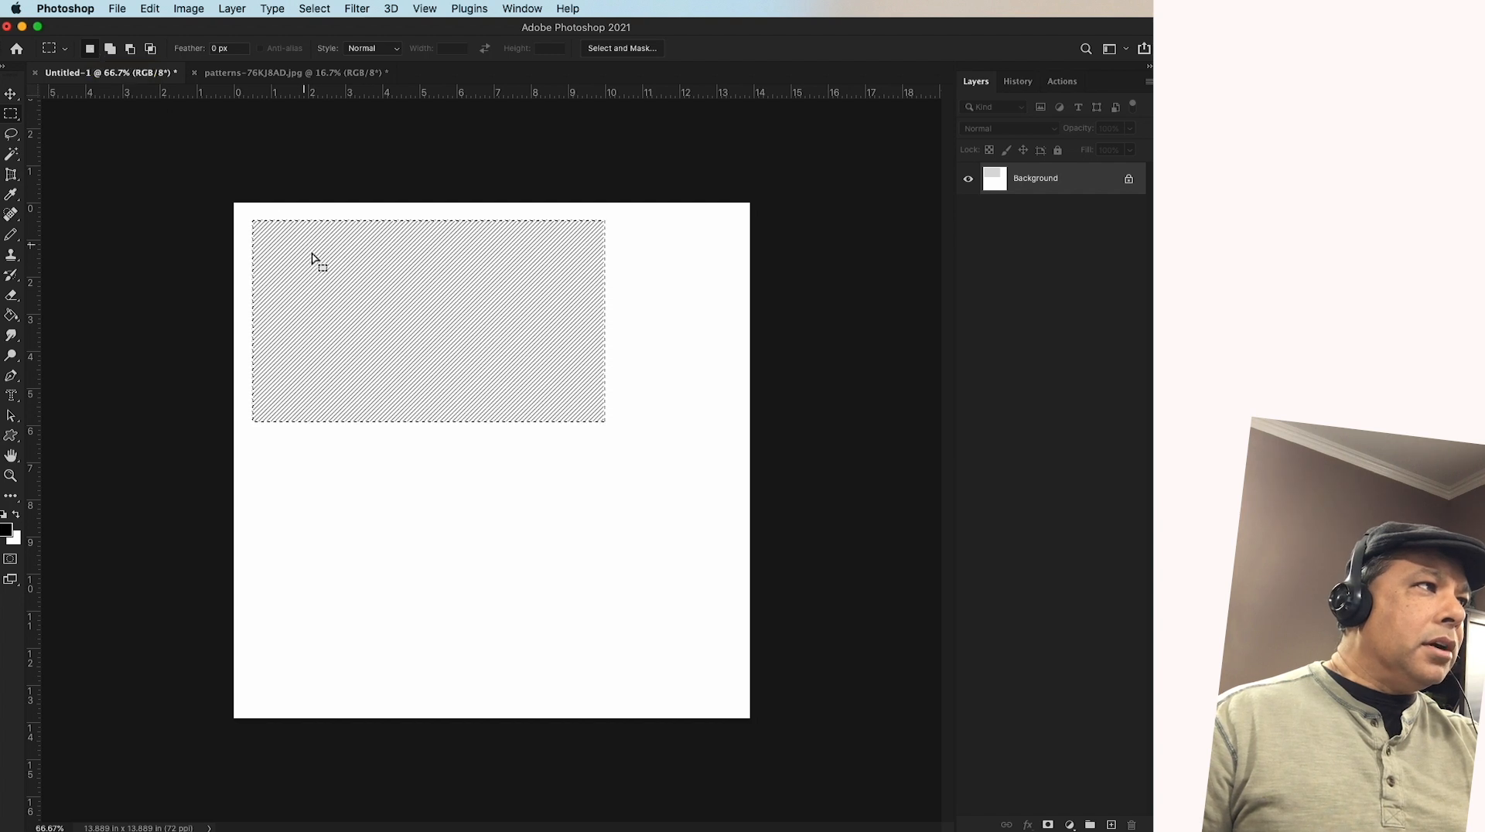
Move the marquee selection just below the line-filled rectangle and fill it with the blue Water preset pattern in Normal mode at 100% opacity
mouse_move(352, 274)
left_mouse_down()
mouse_move(402, 430)
mouse_move(394, 472)
mouse_move(351, 487)
left_mouse_up()
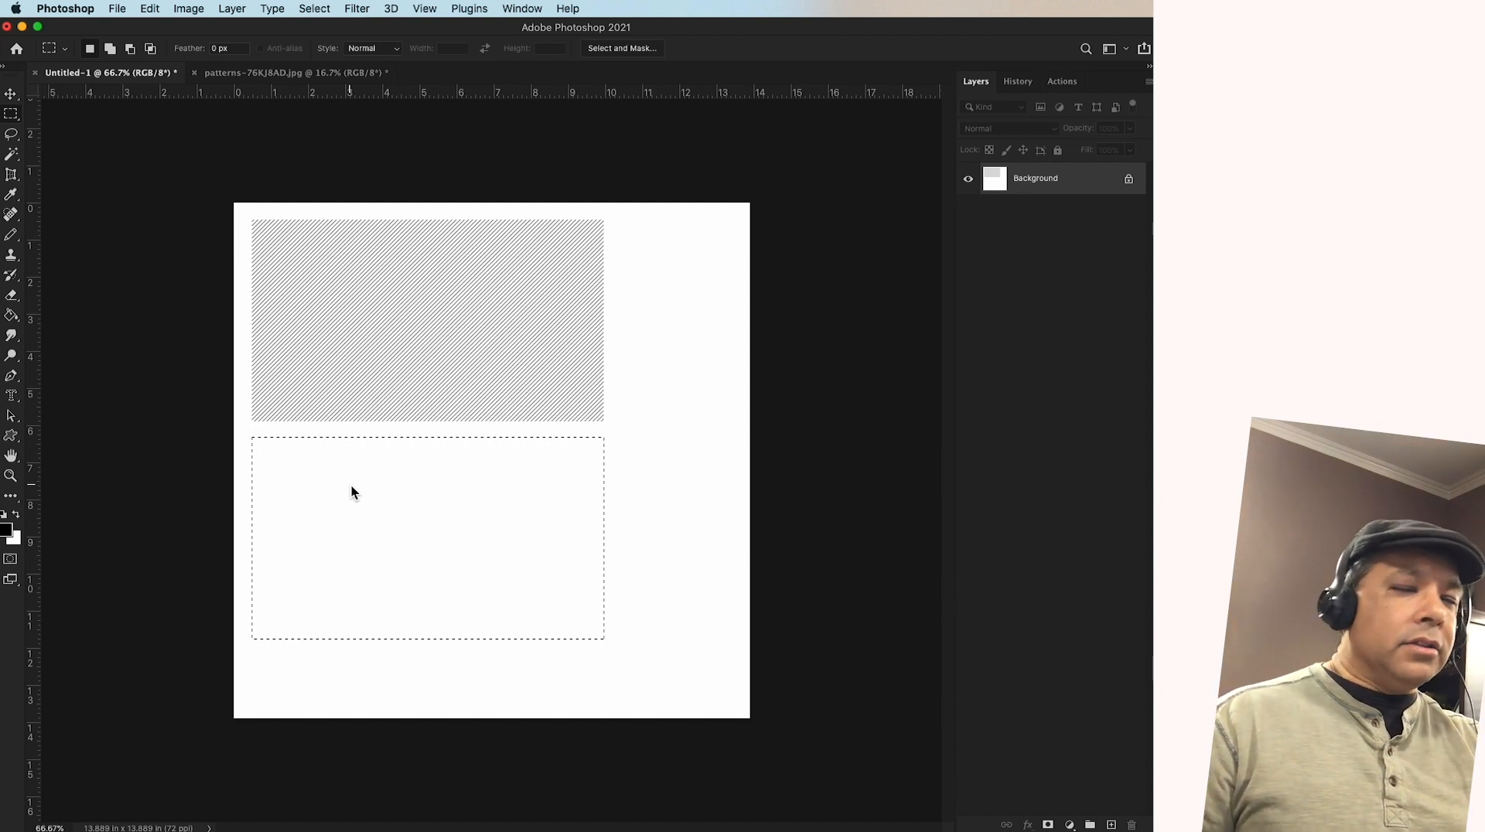
right_click(425, 495)
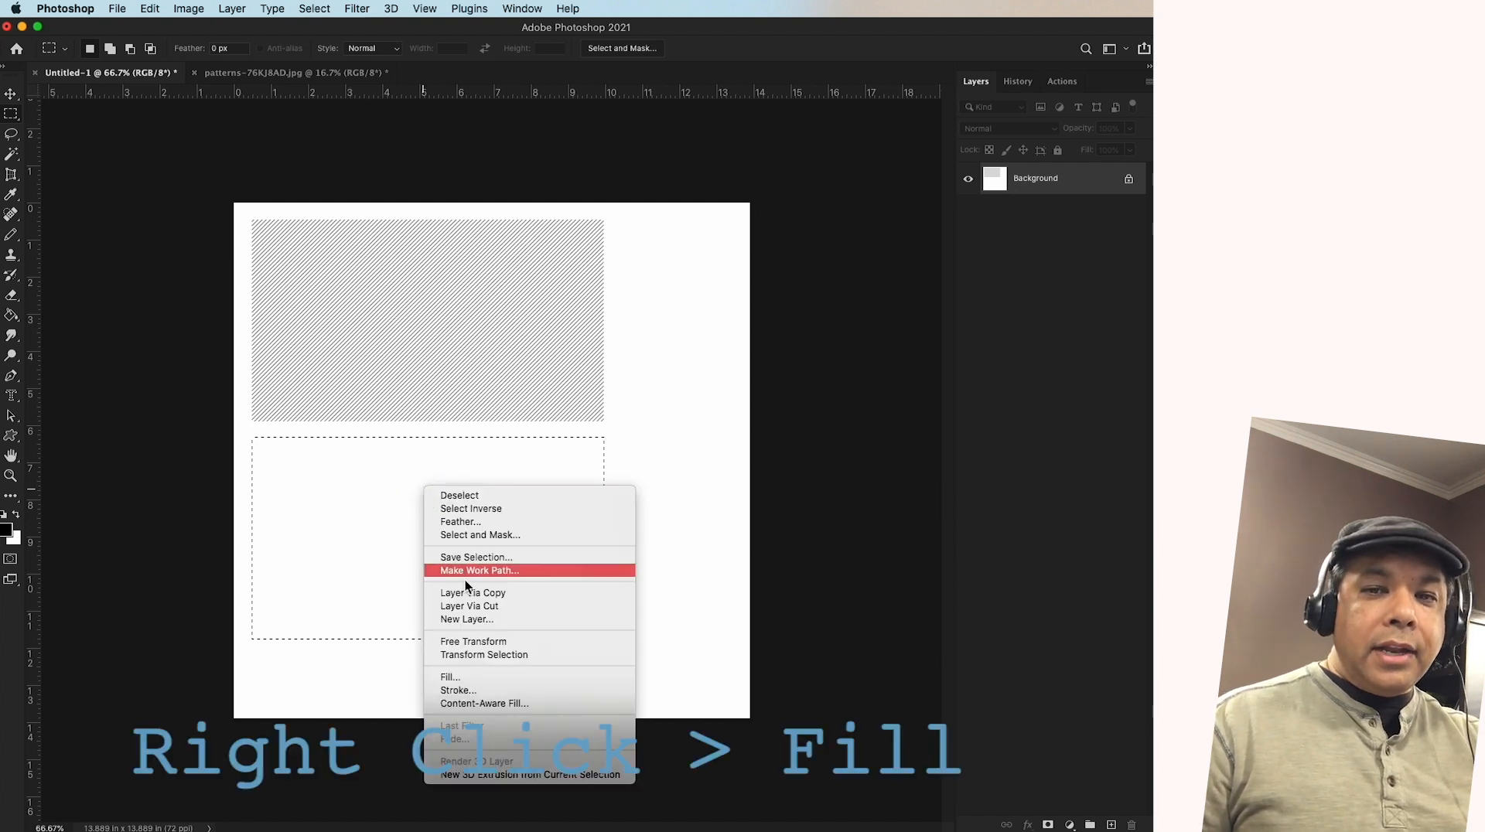
left_click(475, 679)
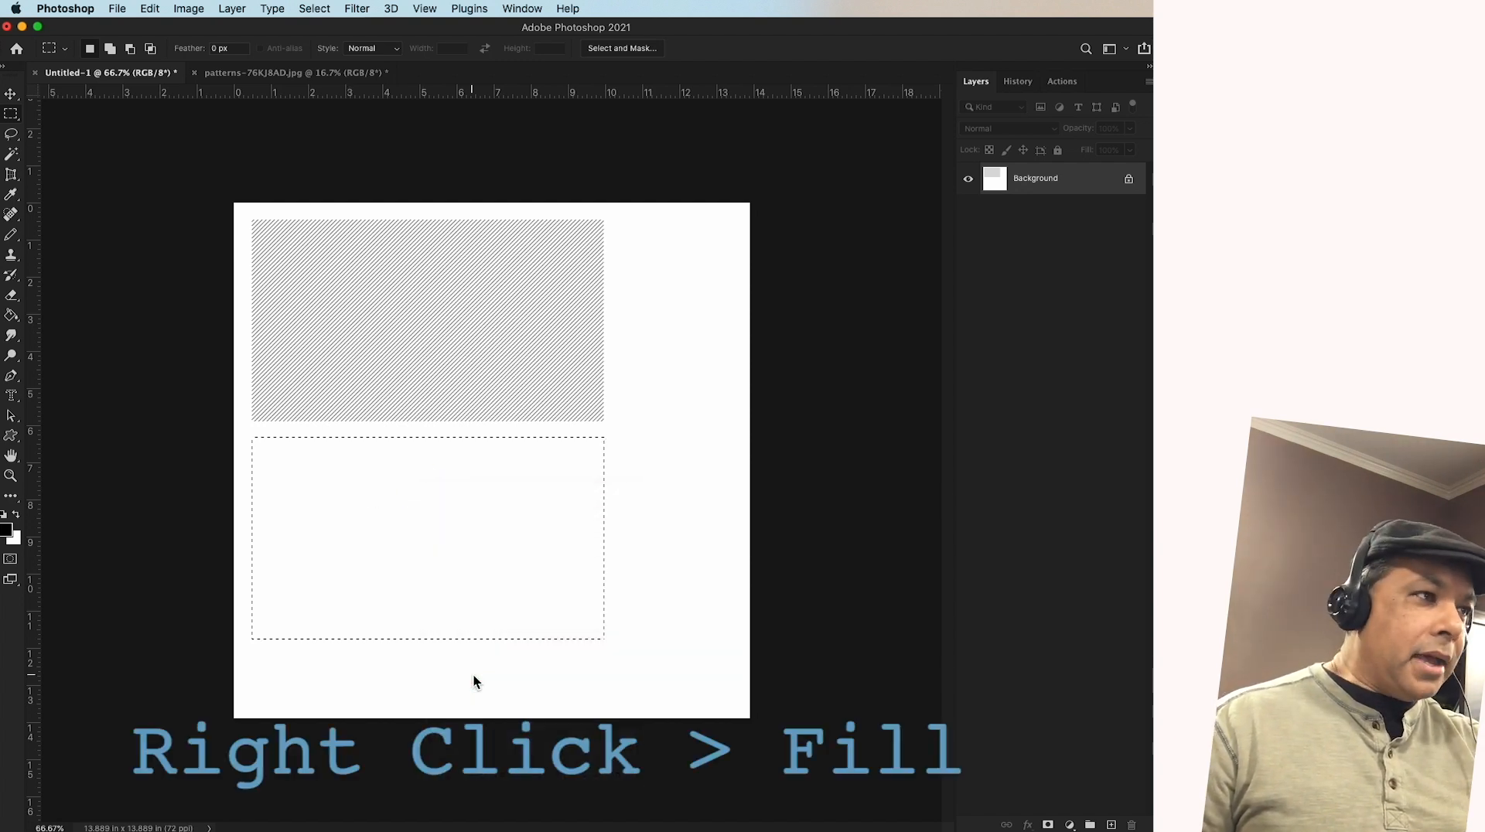
left_click(463, 344)
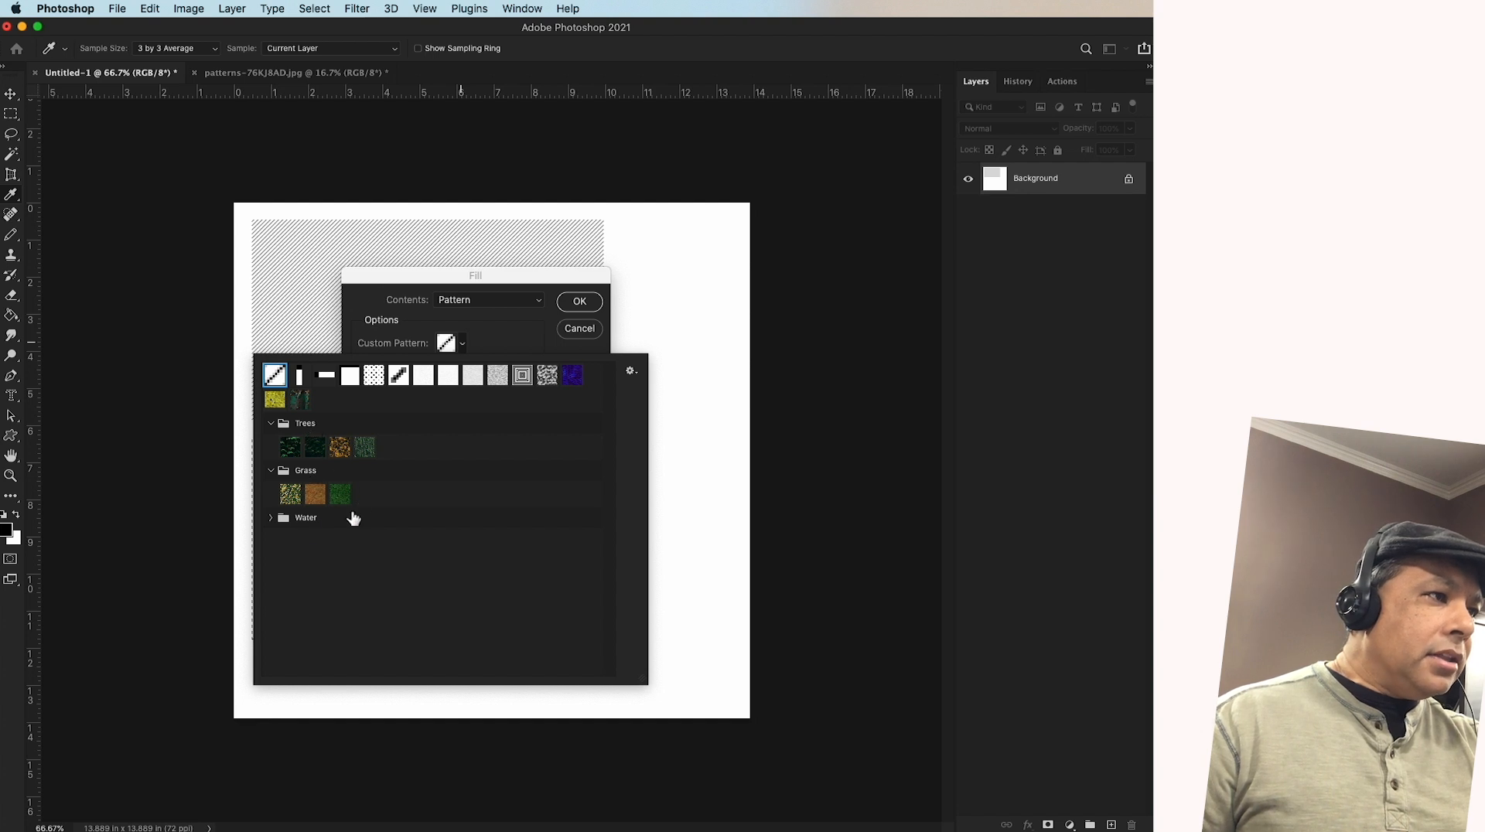
left_click(270, 517)
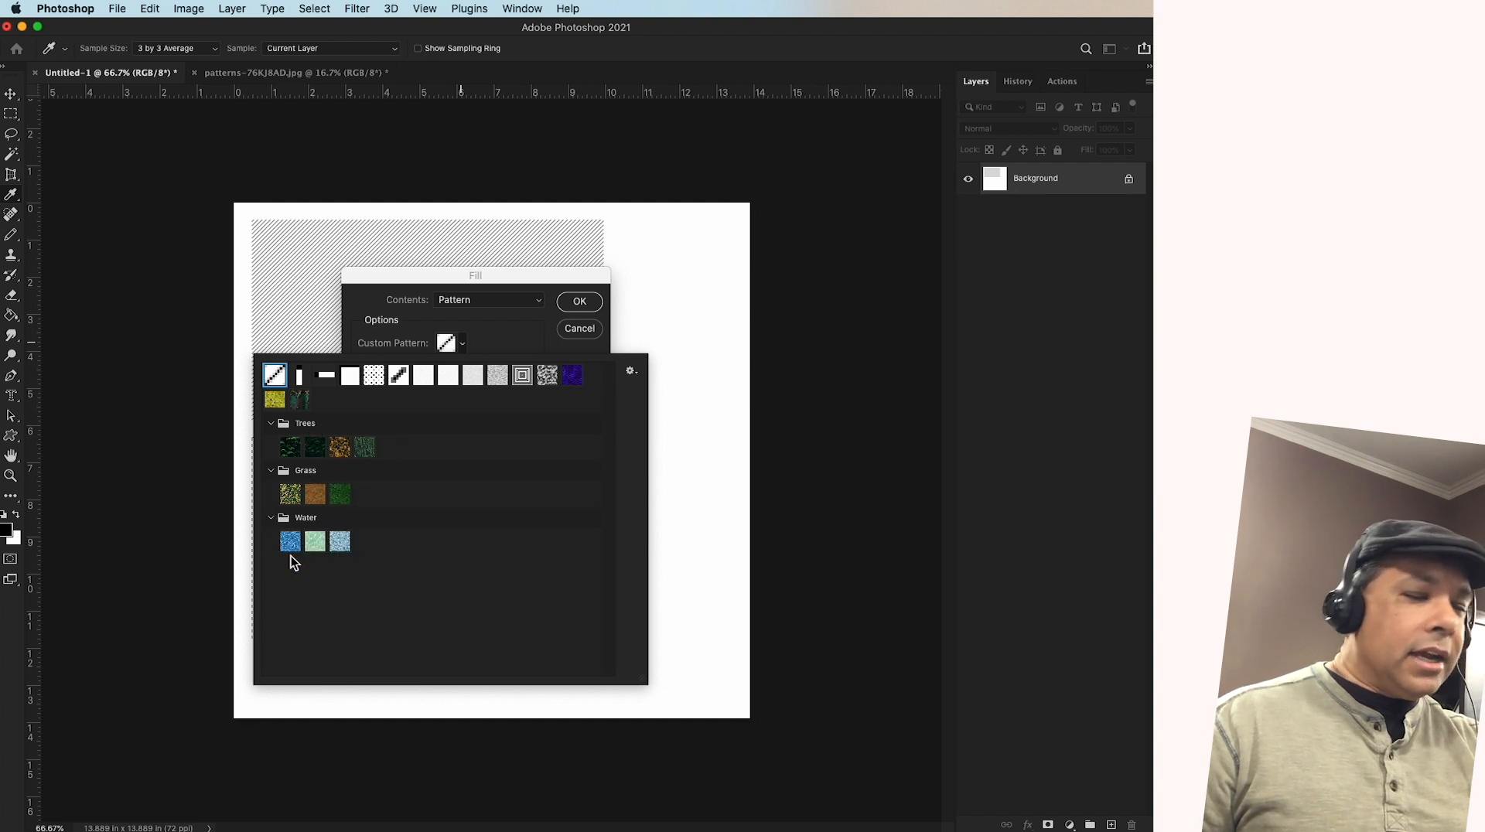
left_click(290, 543)
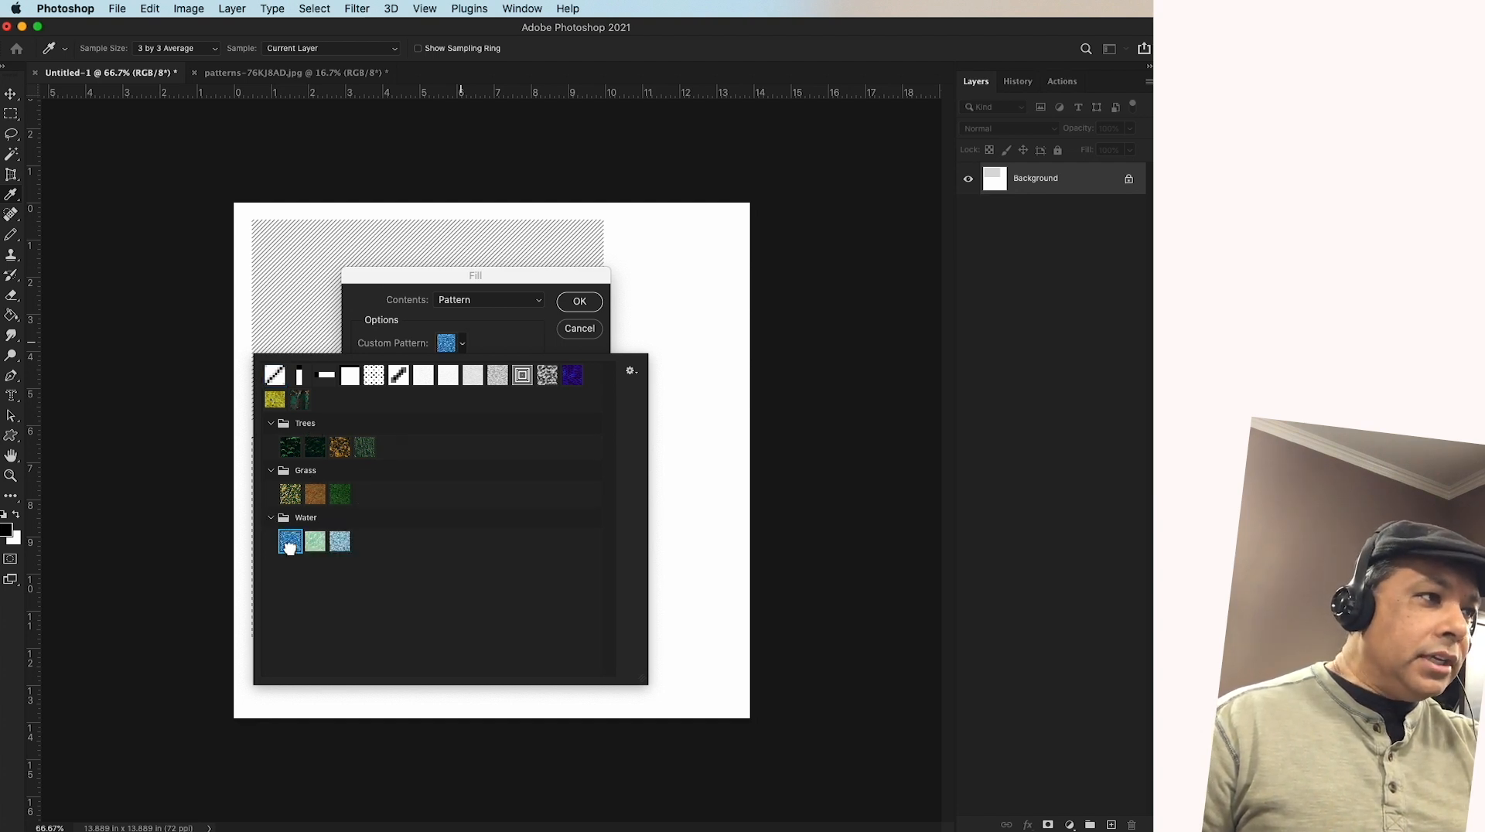
double_click(290, 543)
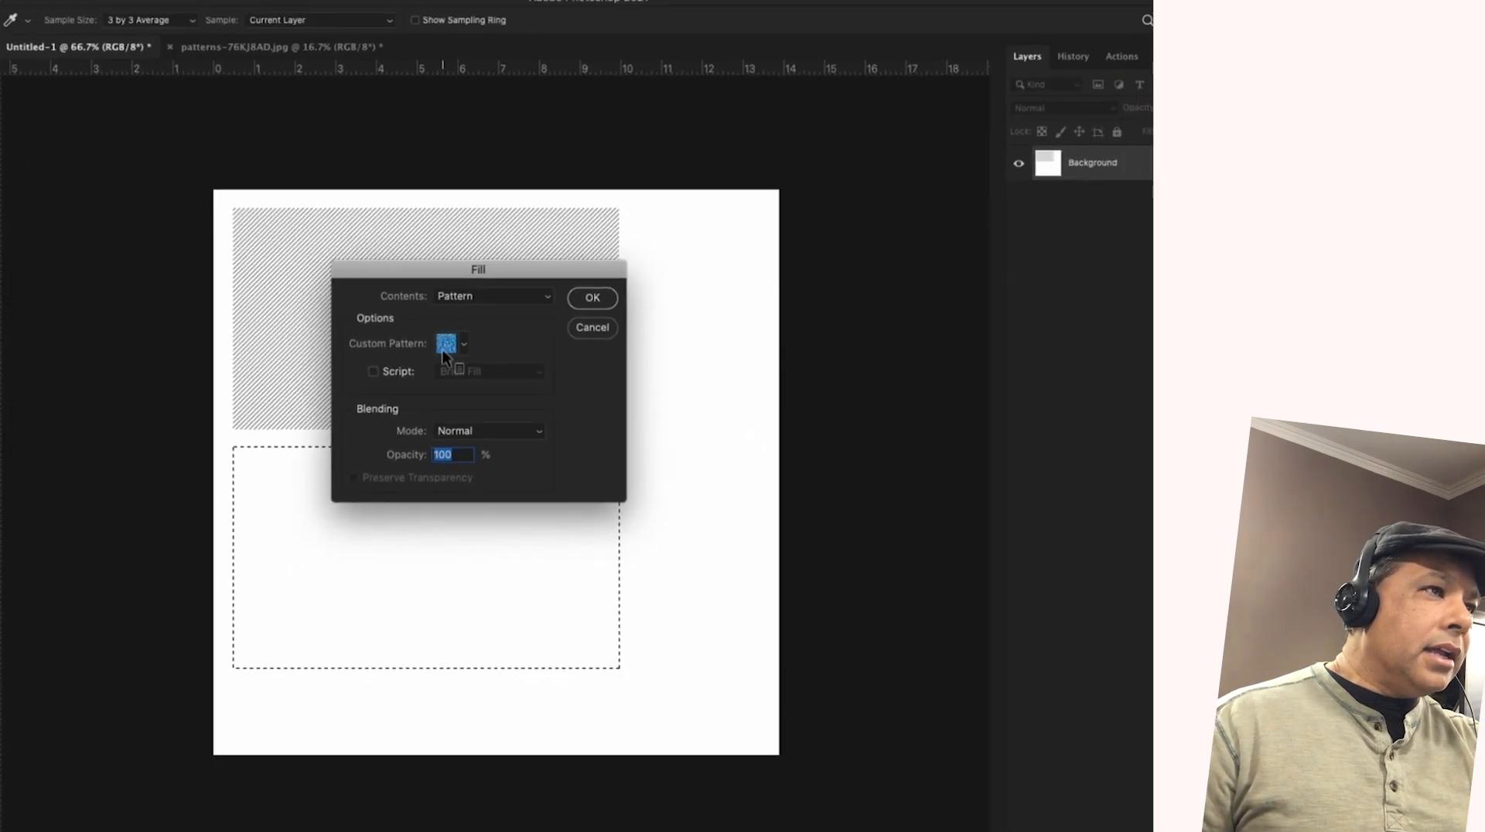
left_click(579, 301)
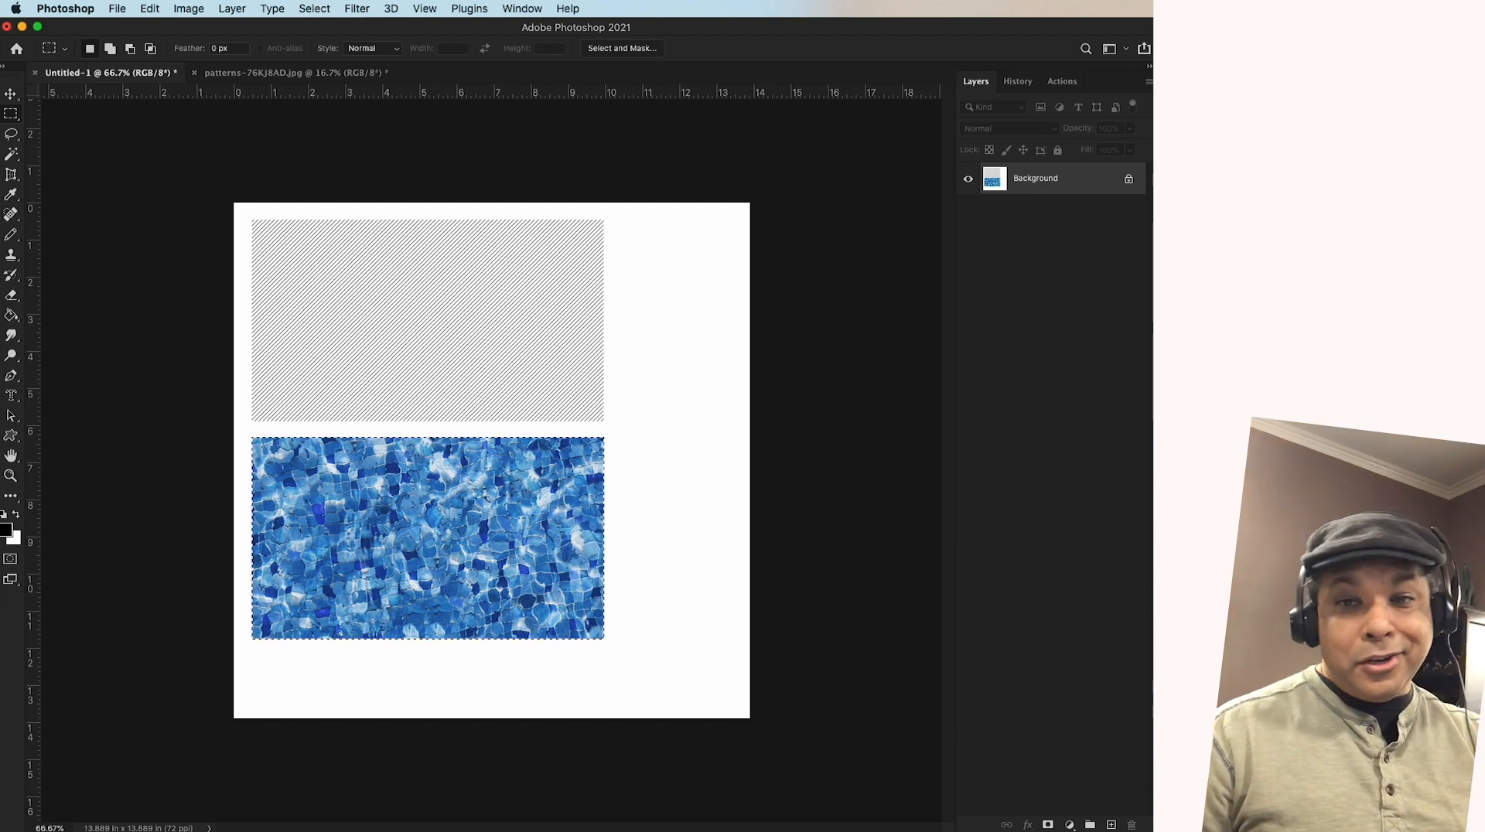
Shift the Photoshop window aside and look through the Stickies and Safari windows behind it
left_click_drag(1048, 31, 988, 25)
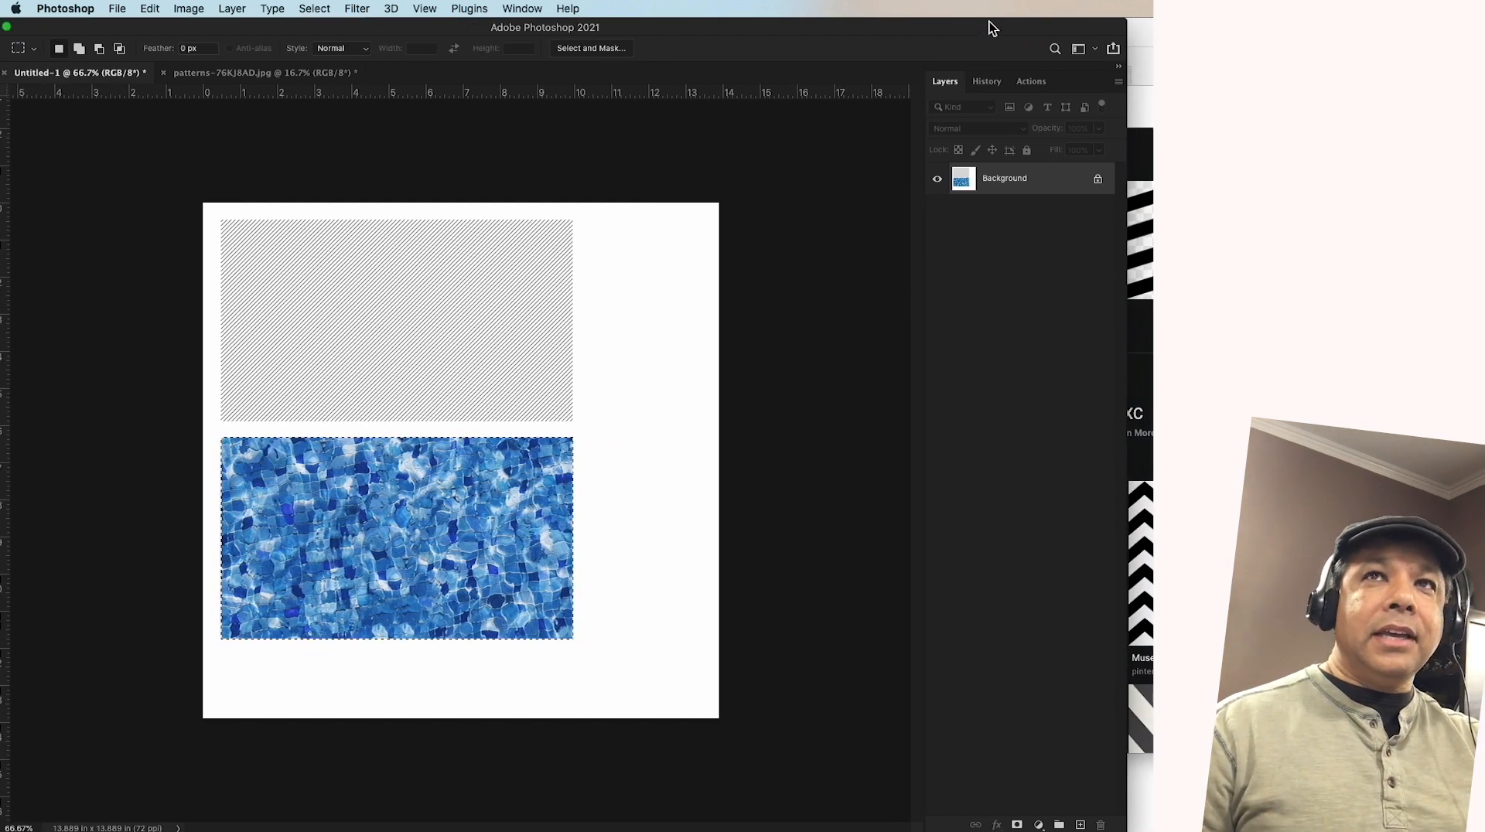
key("super+Tab")
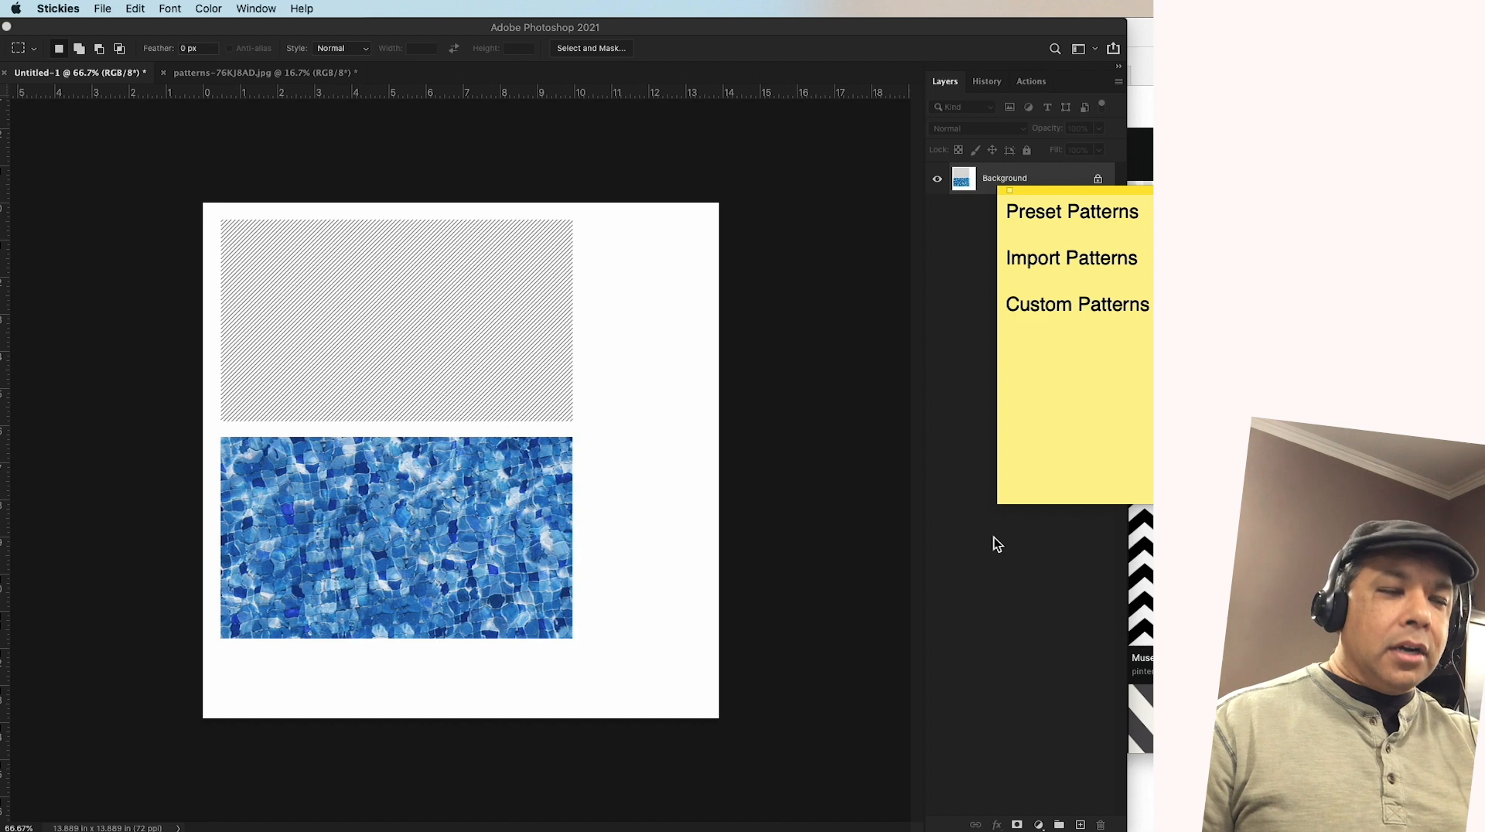
key("super+Tab")
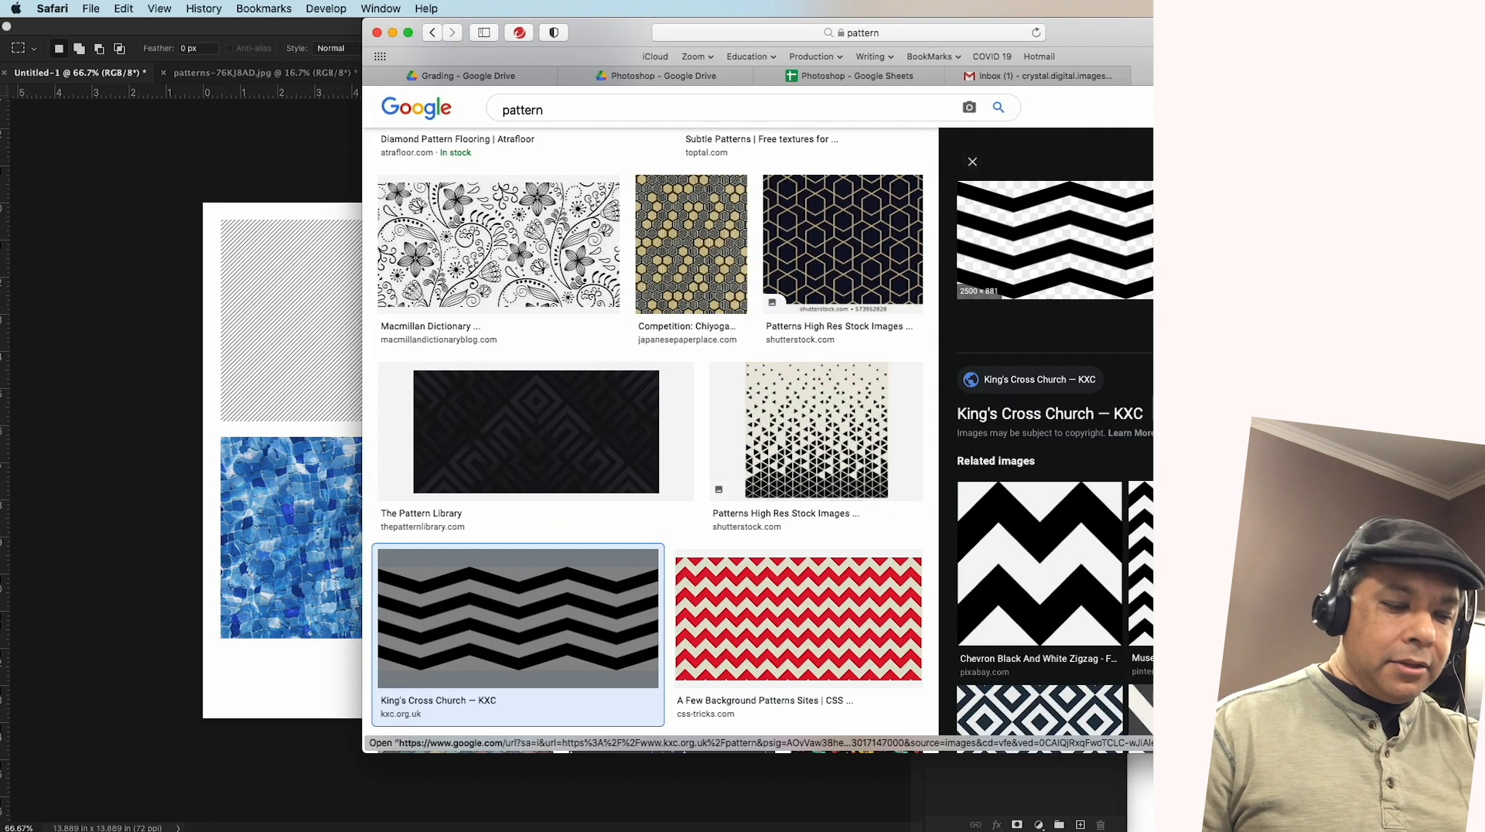
left_click(287, 485)
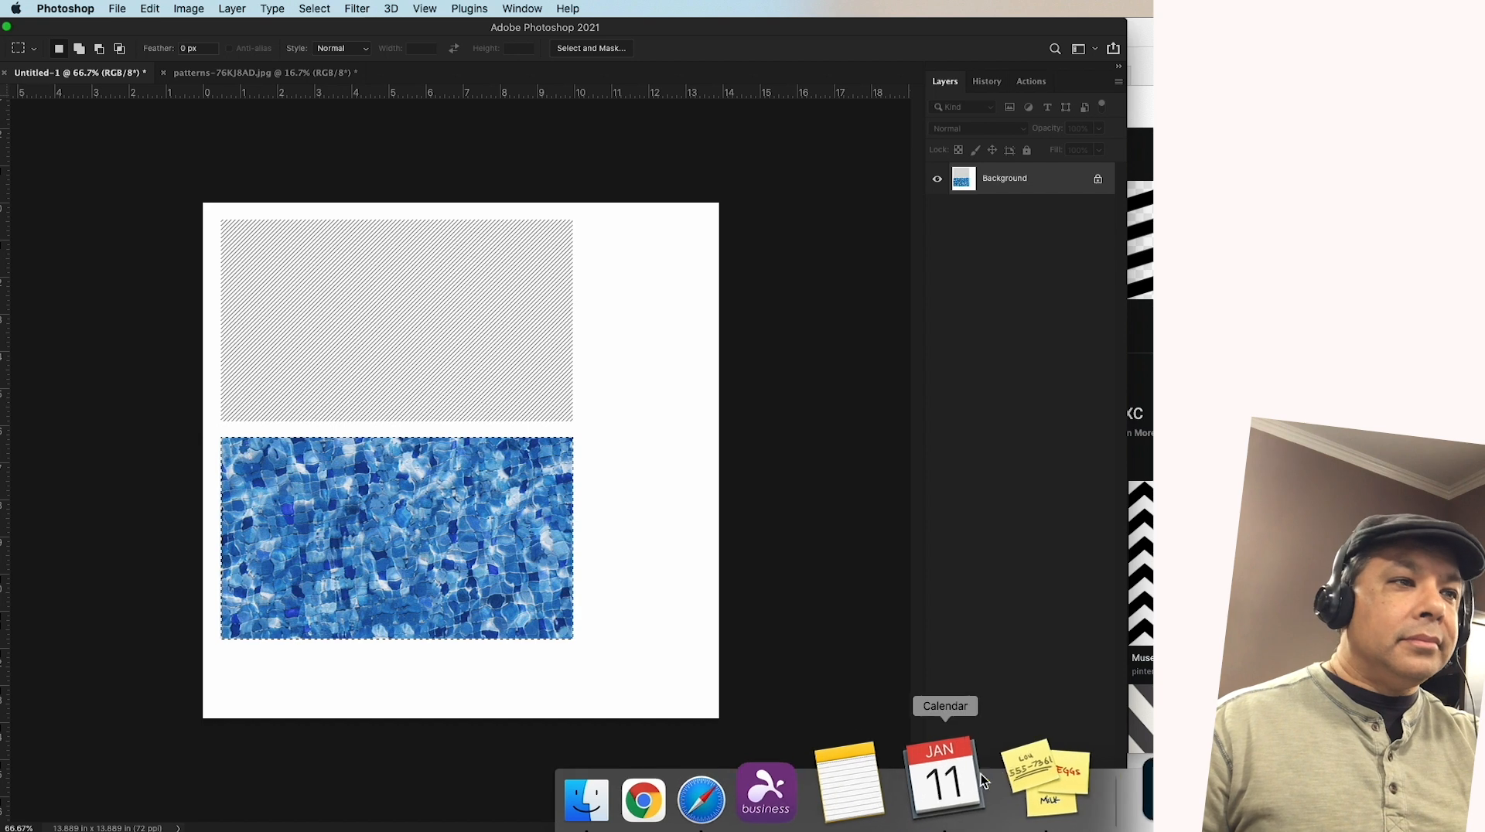
Minimize the Safari window and highlight the Import Patterns line on the sticky note, placed beside the Photoshop window
left_click(1020, 773)
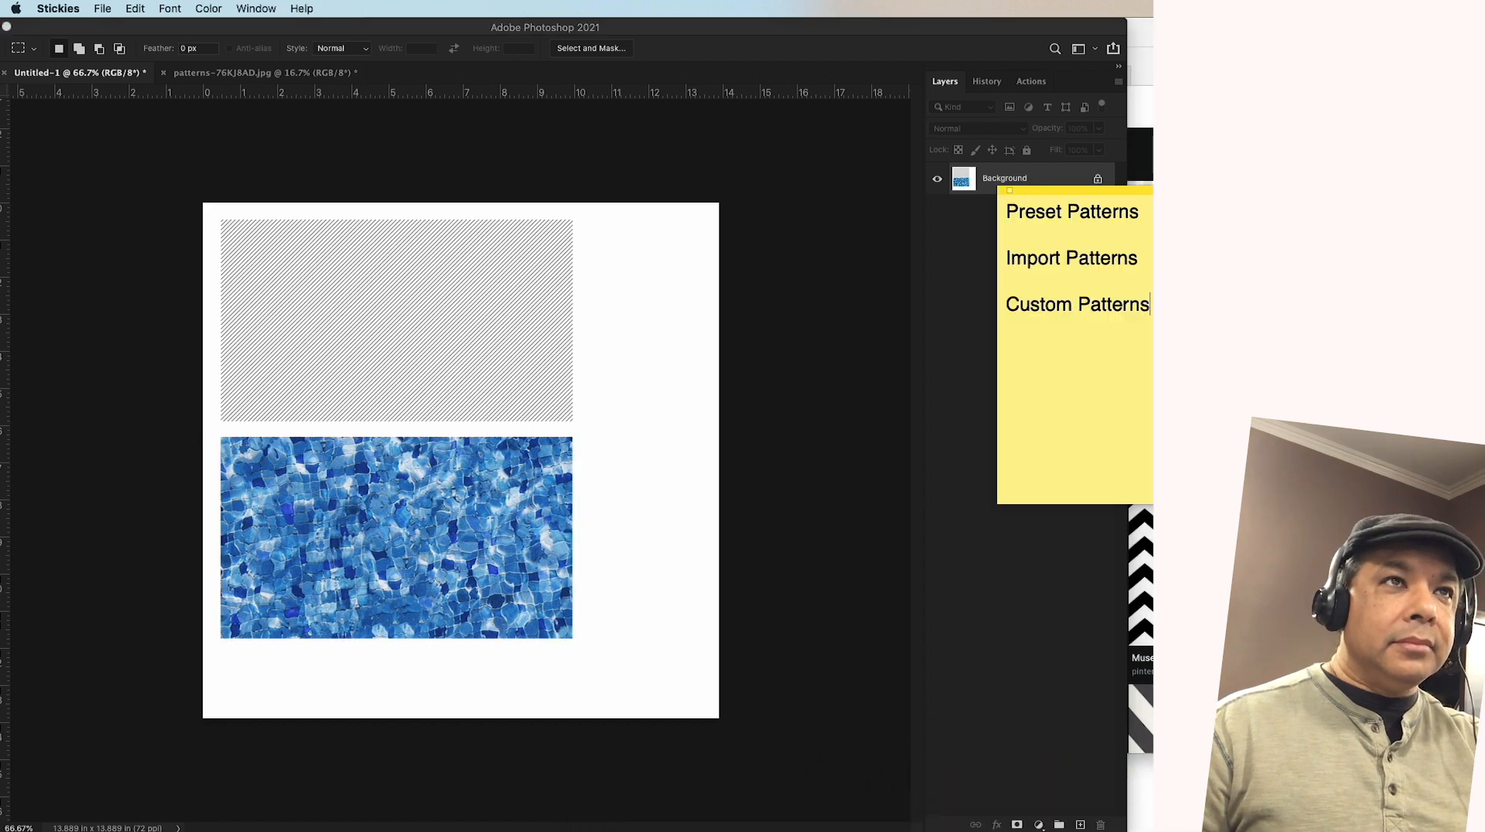
key("super+h")
mouse_move(1288, 160)
left_mouse_down()
mouse_move(1184, 154)
mouse_move(1258, 159)
left_mouse_up()
left_click(1237, 108)
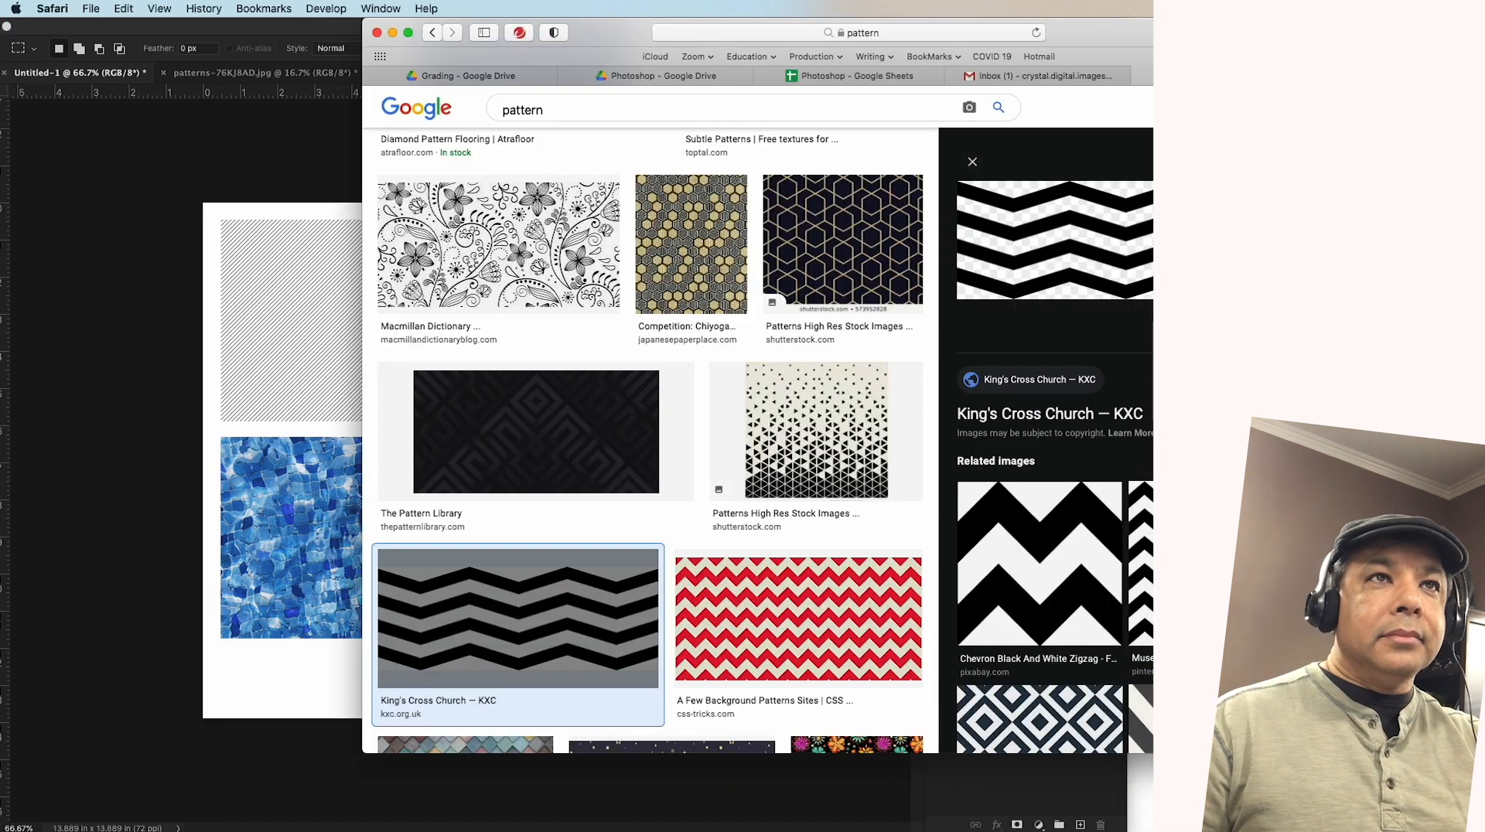
left_click(394, 33)
key("super+Tab")
left_click_drag(1238, 159, 1142, 119)
left_click_drag(1230, 164, 1145, 161)
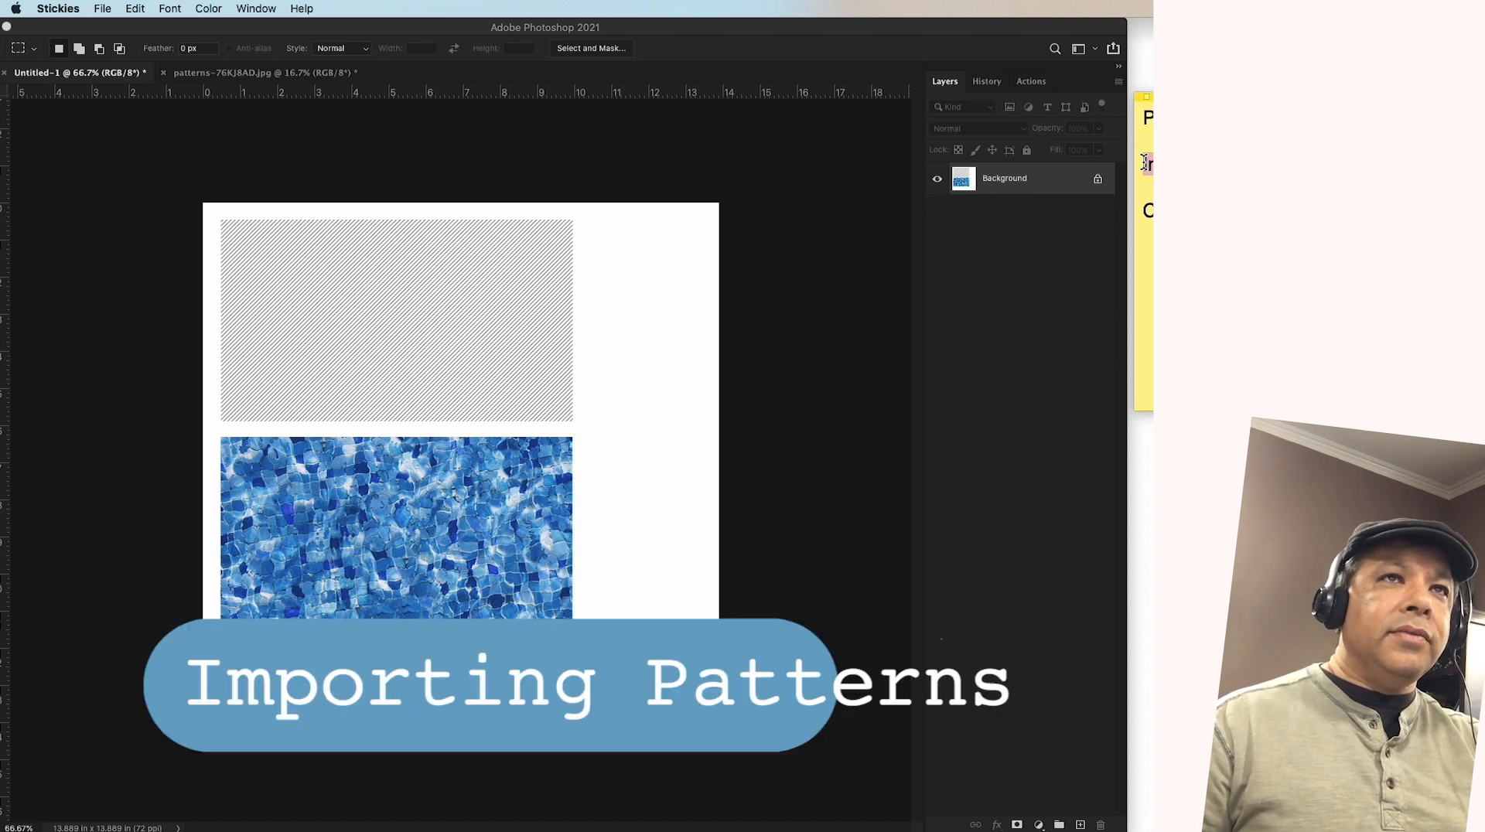
Switch to Finder and open the Ep11_1 folder inside Excercise Files
mouse_move(619, 828)
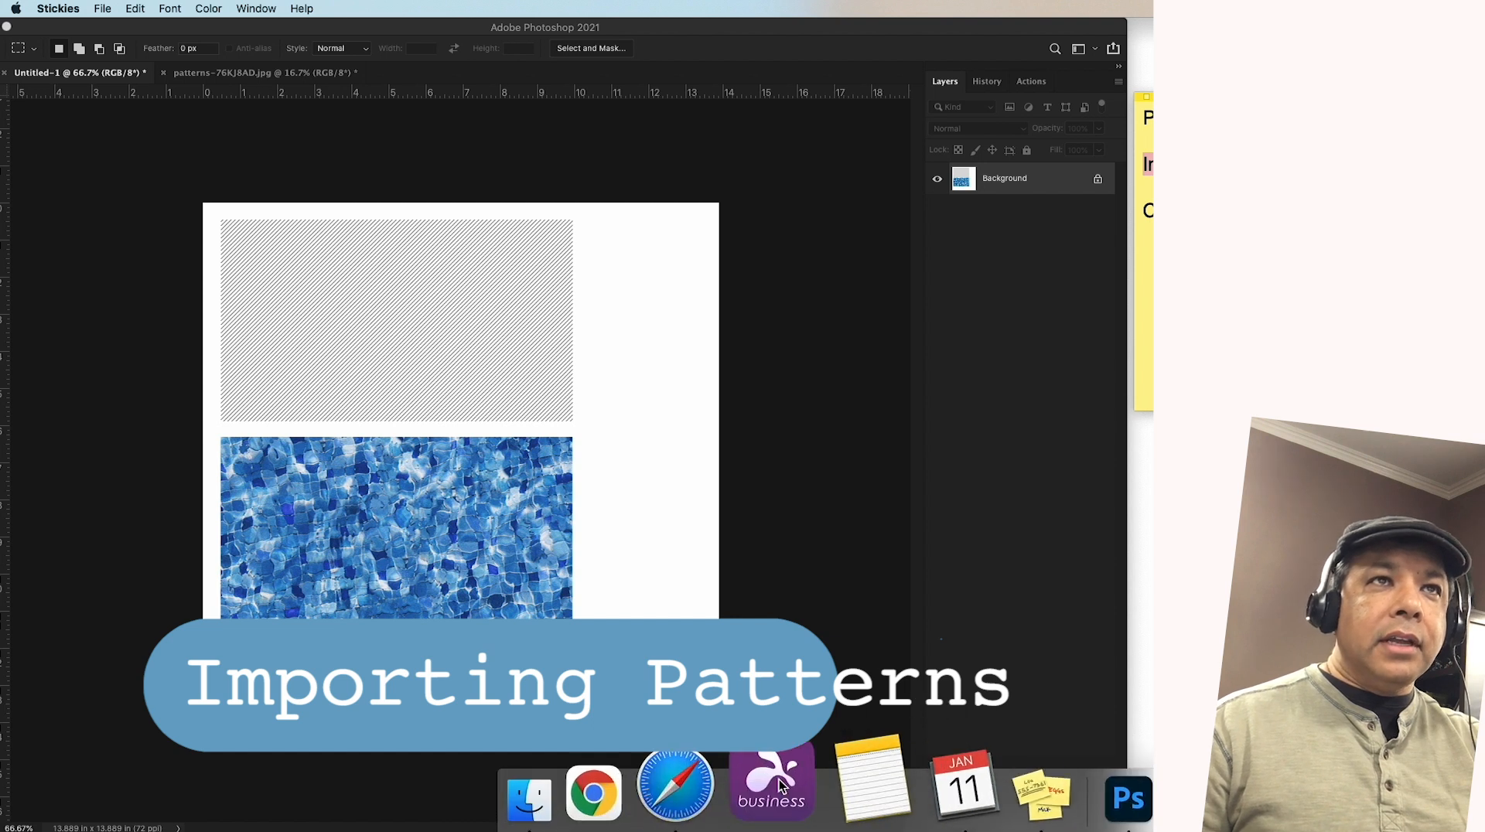
left_click(619, 781)
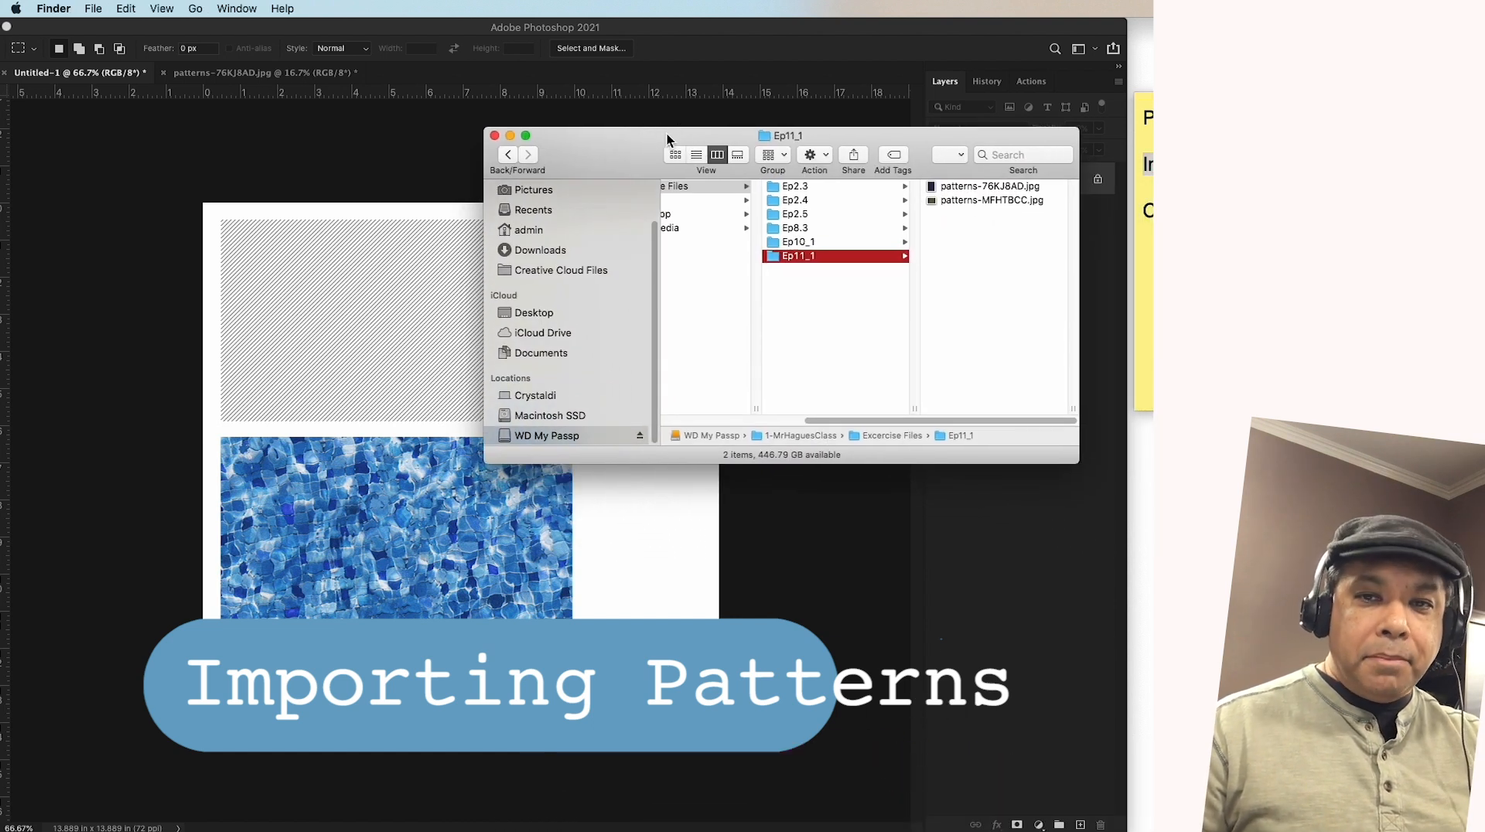
left_click_drag(828, 421, 792, 421)
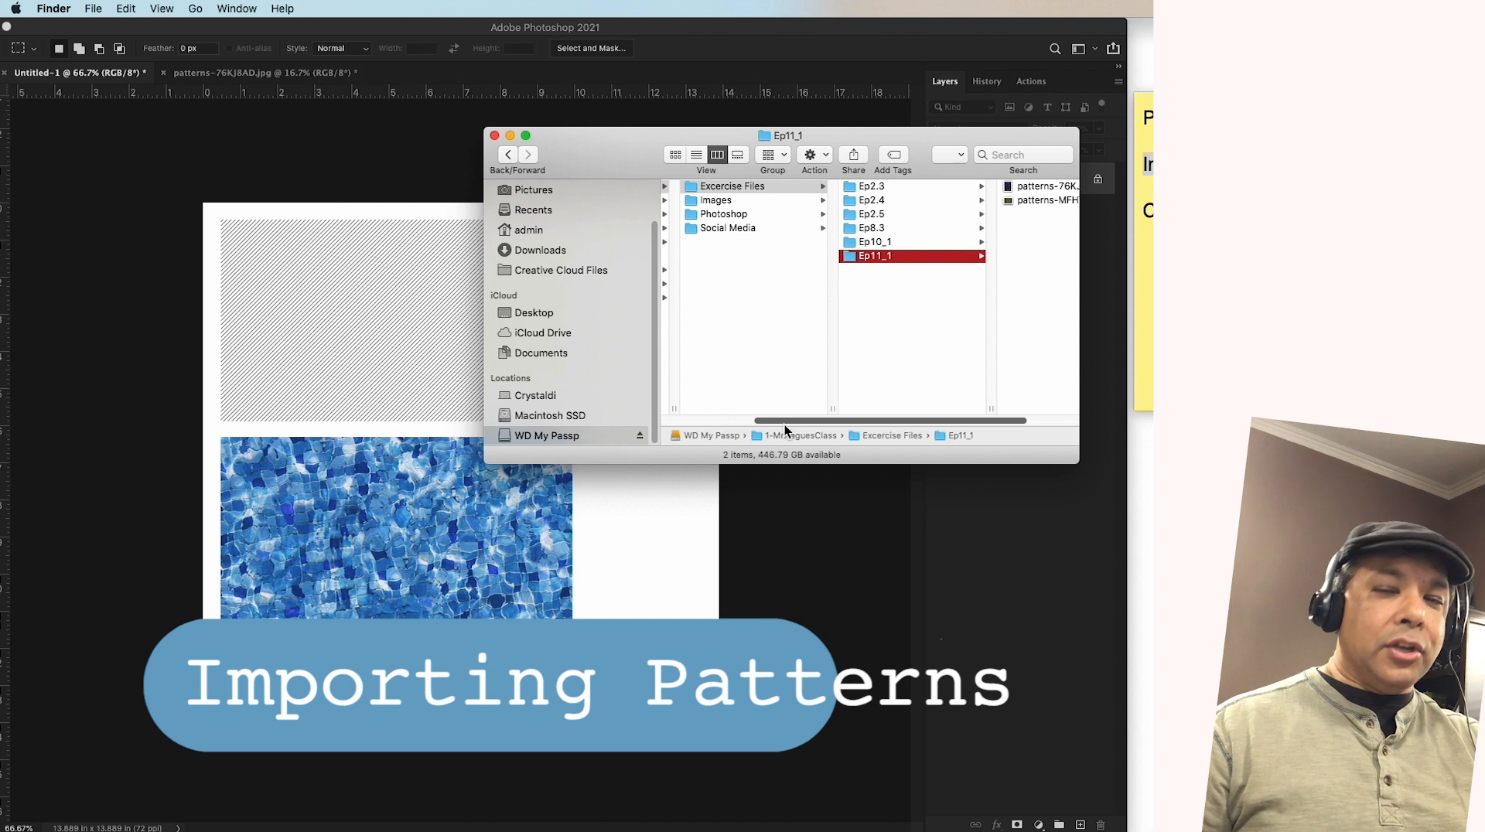
left_click(754, 188)
left_click(866, 256)
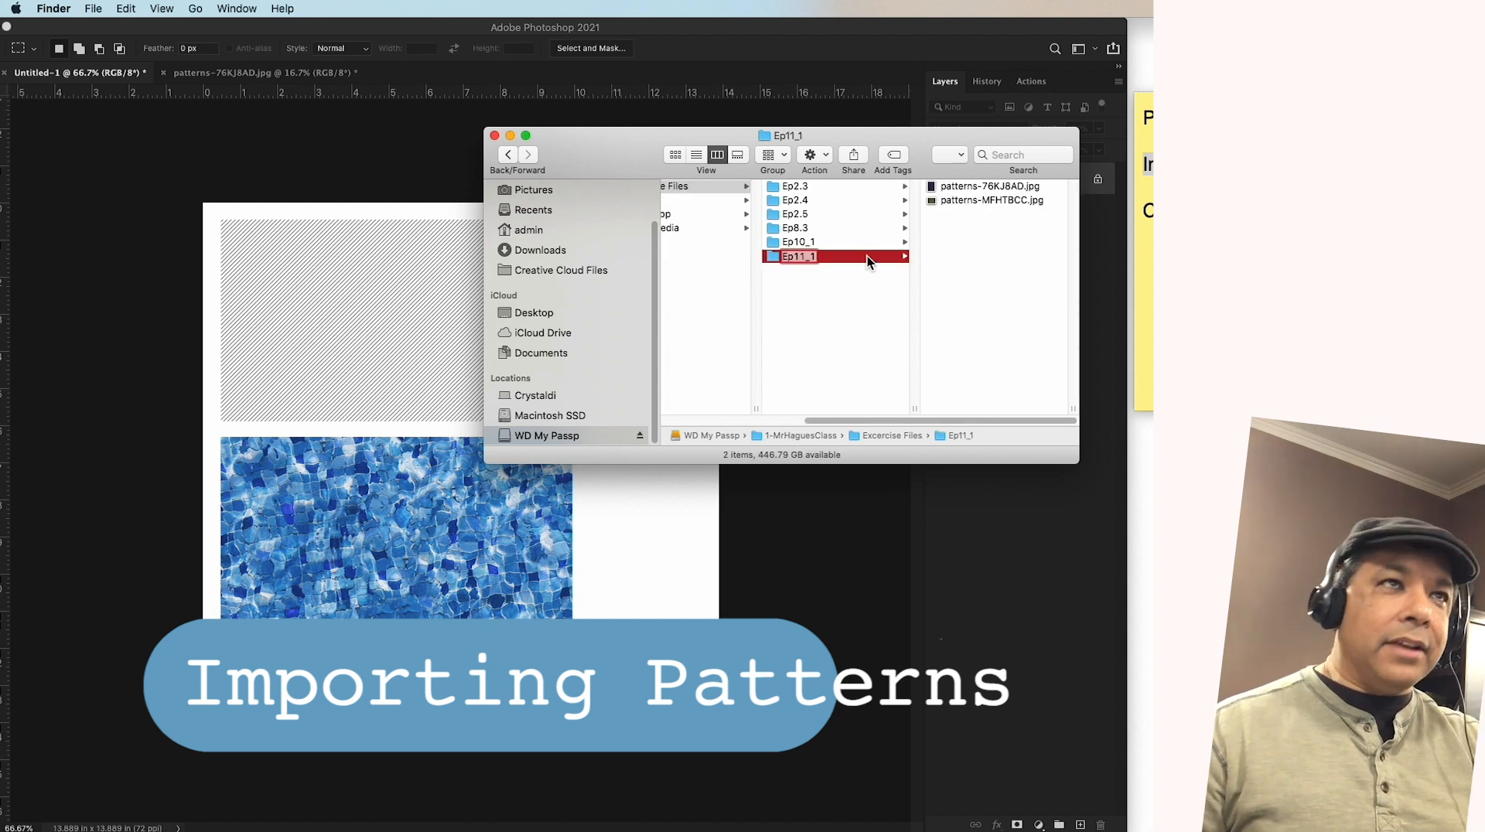
left_click(814, 276)
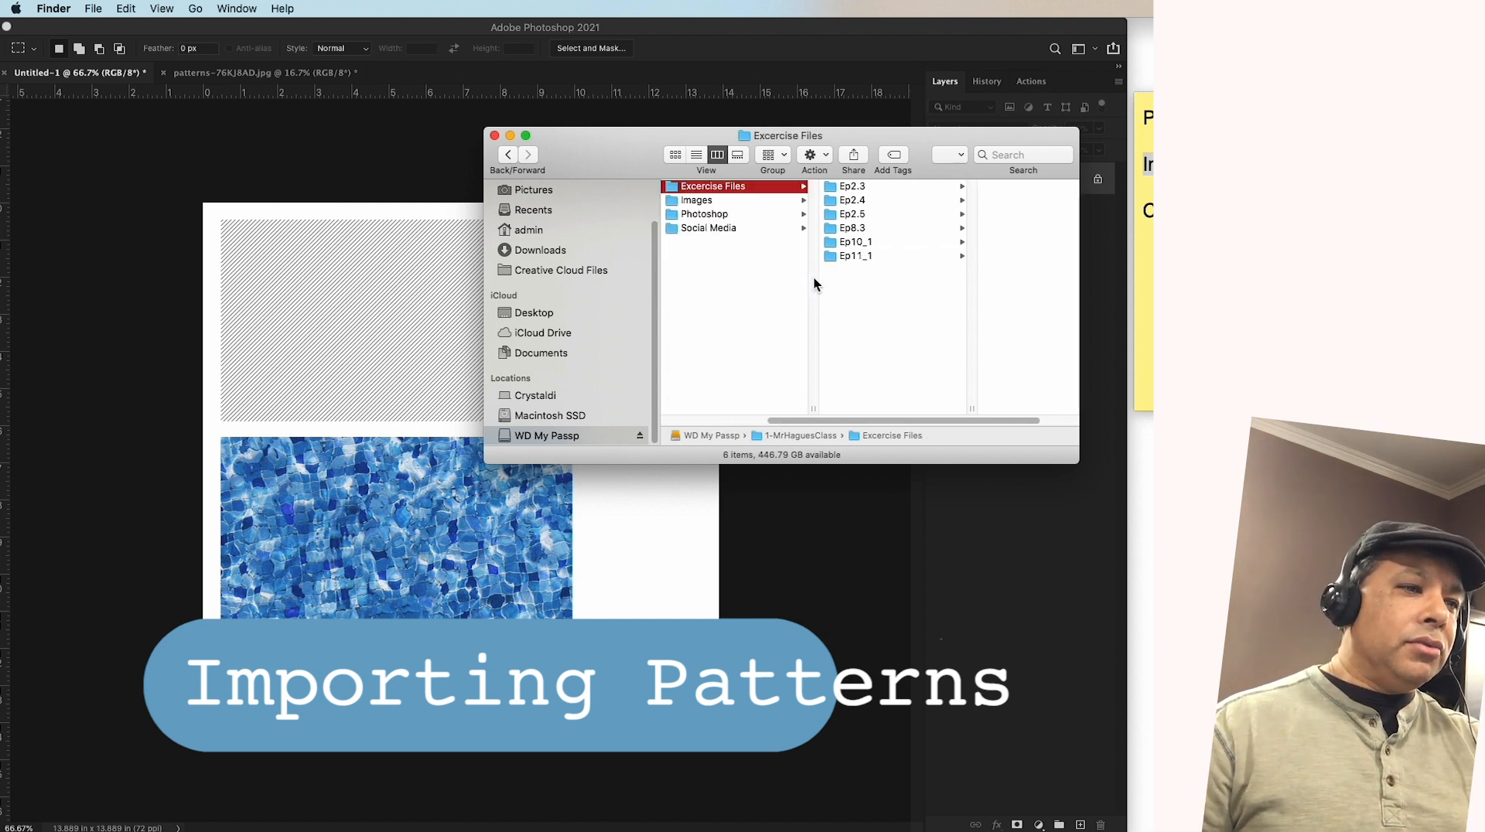
left_click(835, 254)
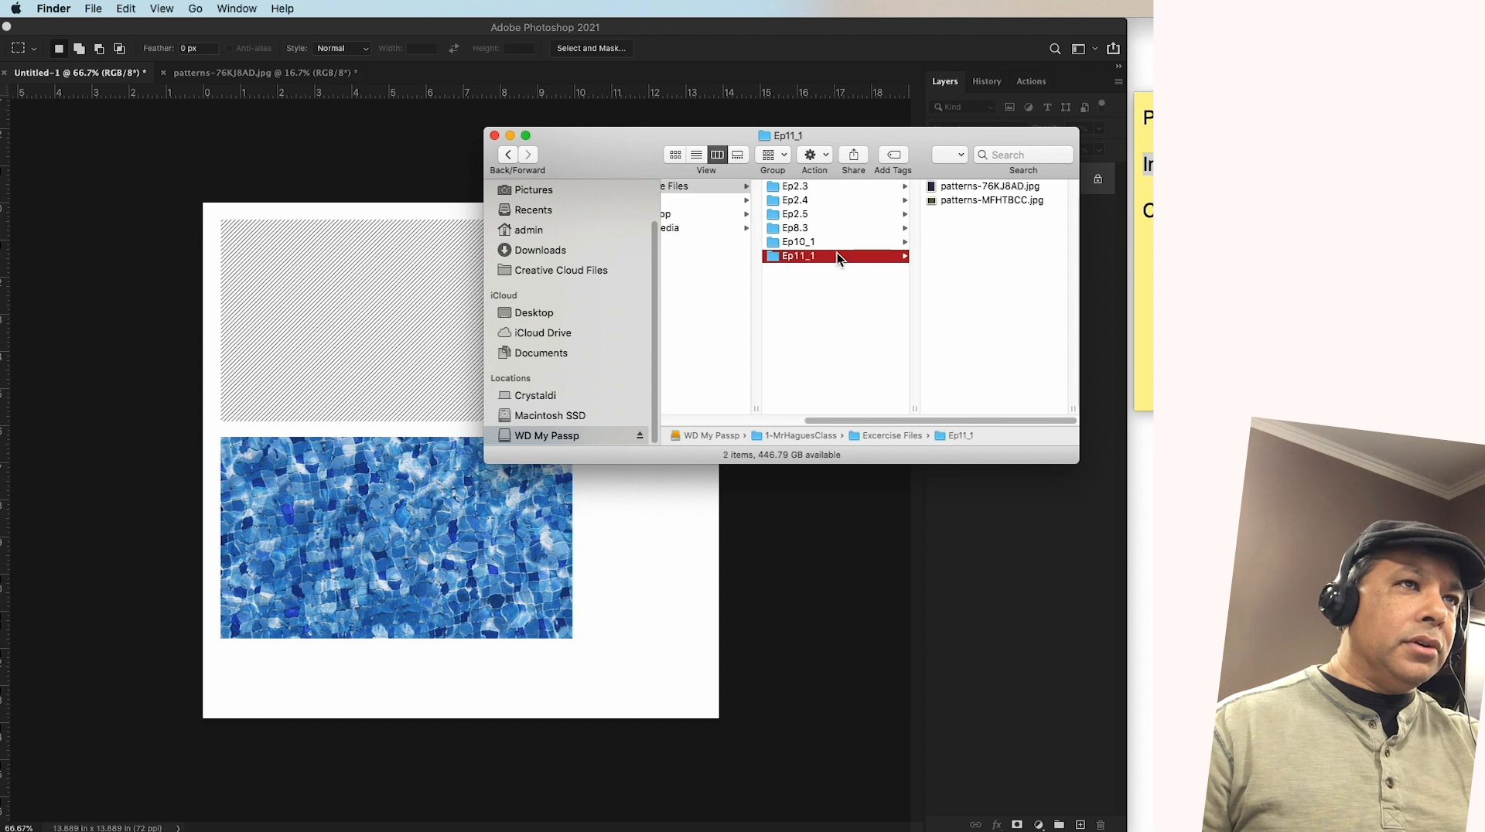
Preview patterns-76KJ8AD.jpg and patterns-MFHTBCC.jpg at large size with Quick Look
left_click(1004, 187)
key("space")
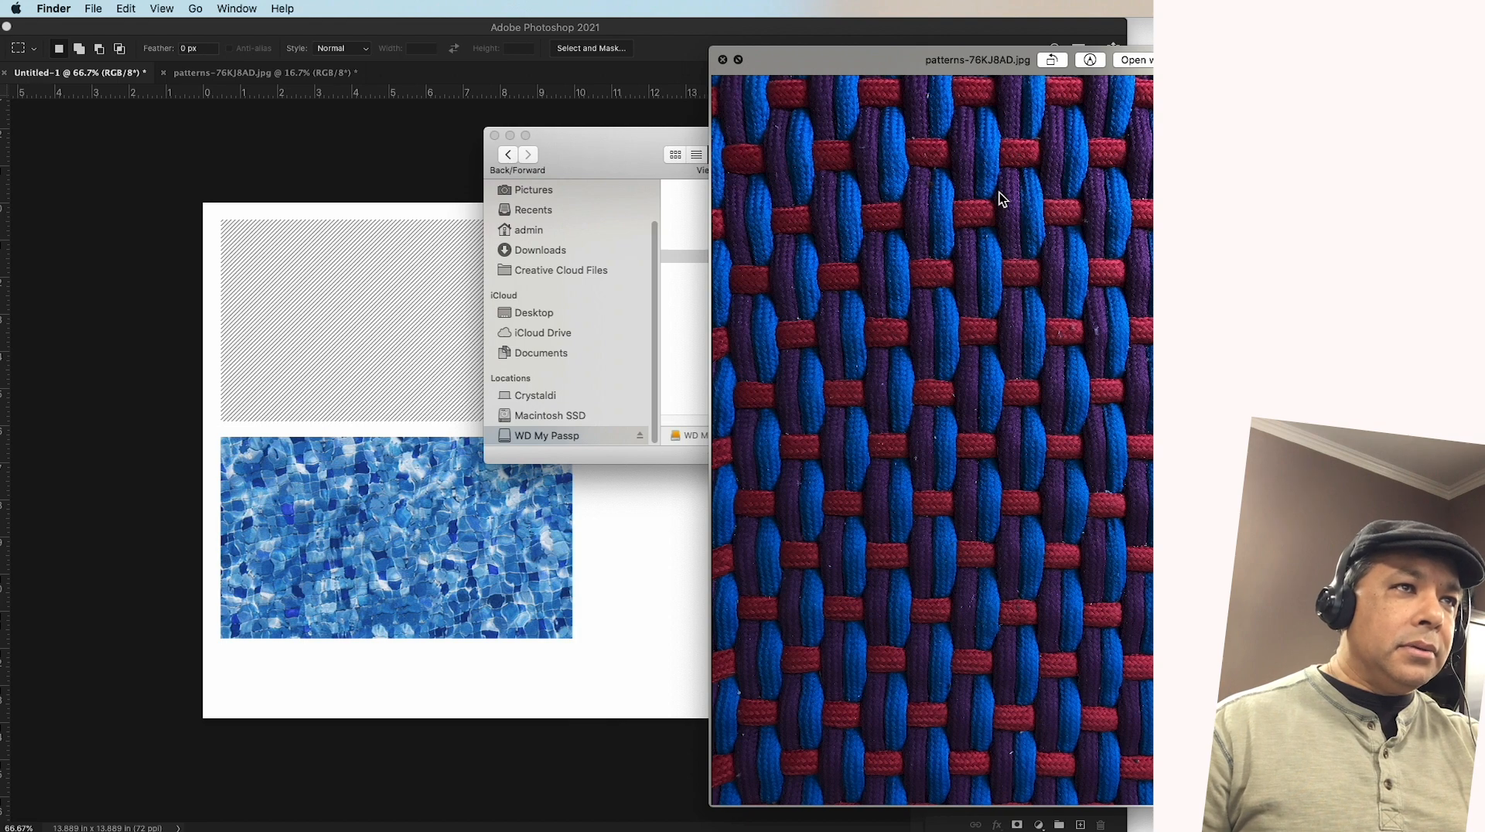
key("space")
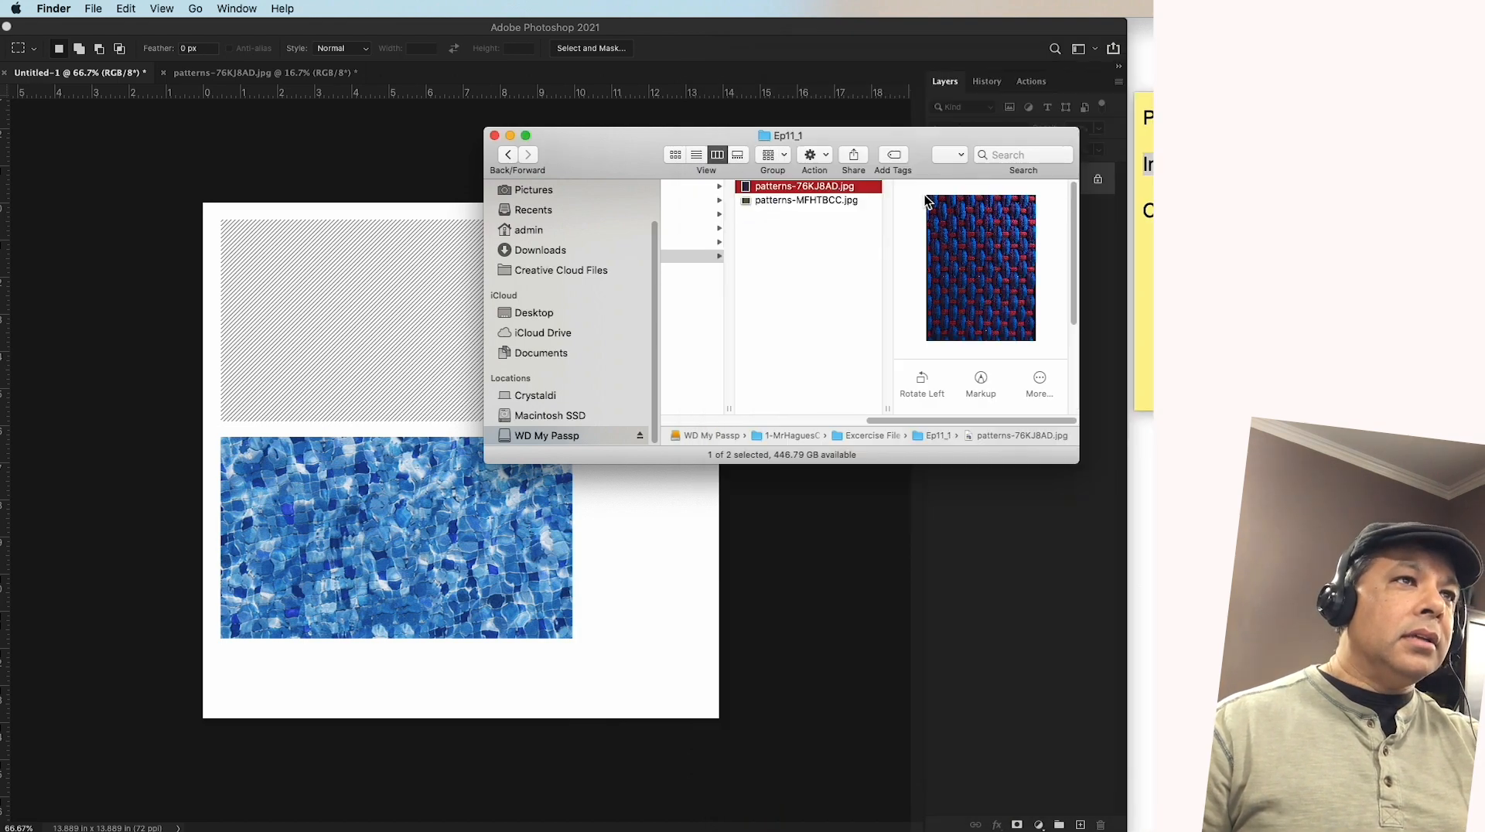
left_click(775, 201)
key("space")
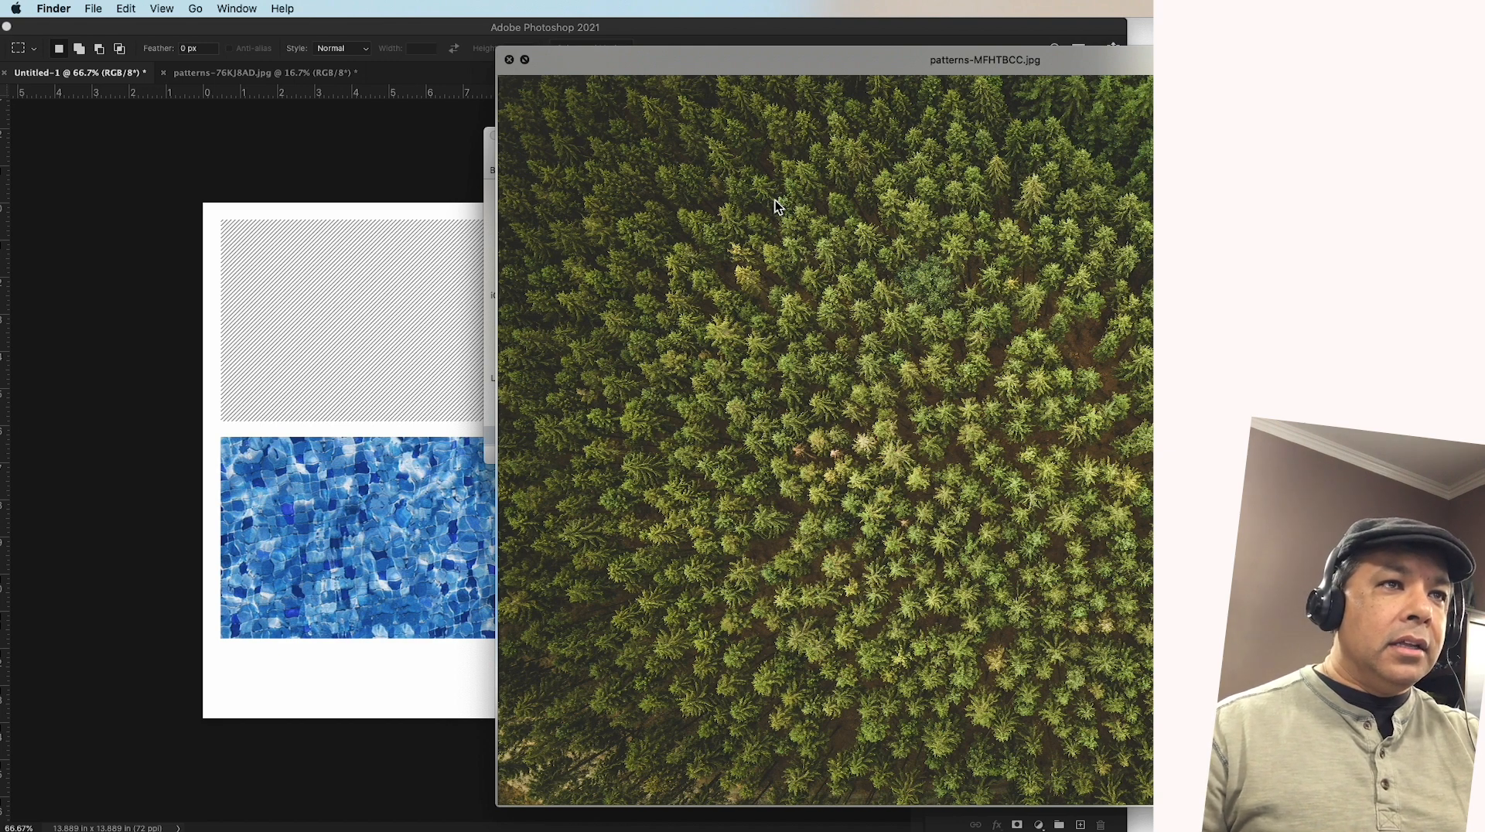
key("space")
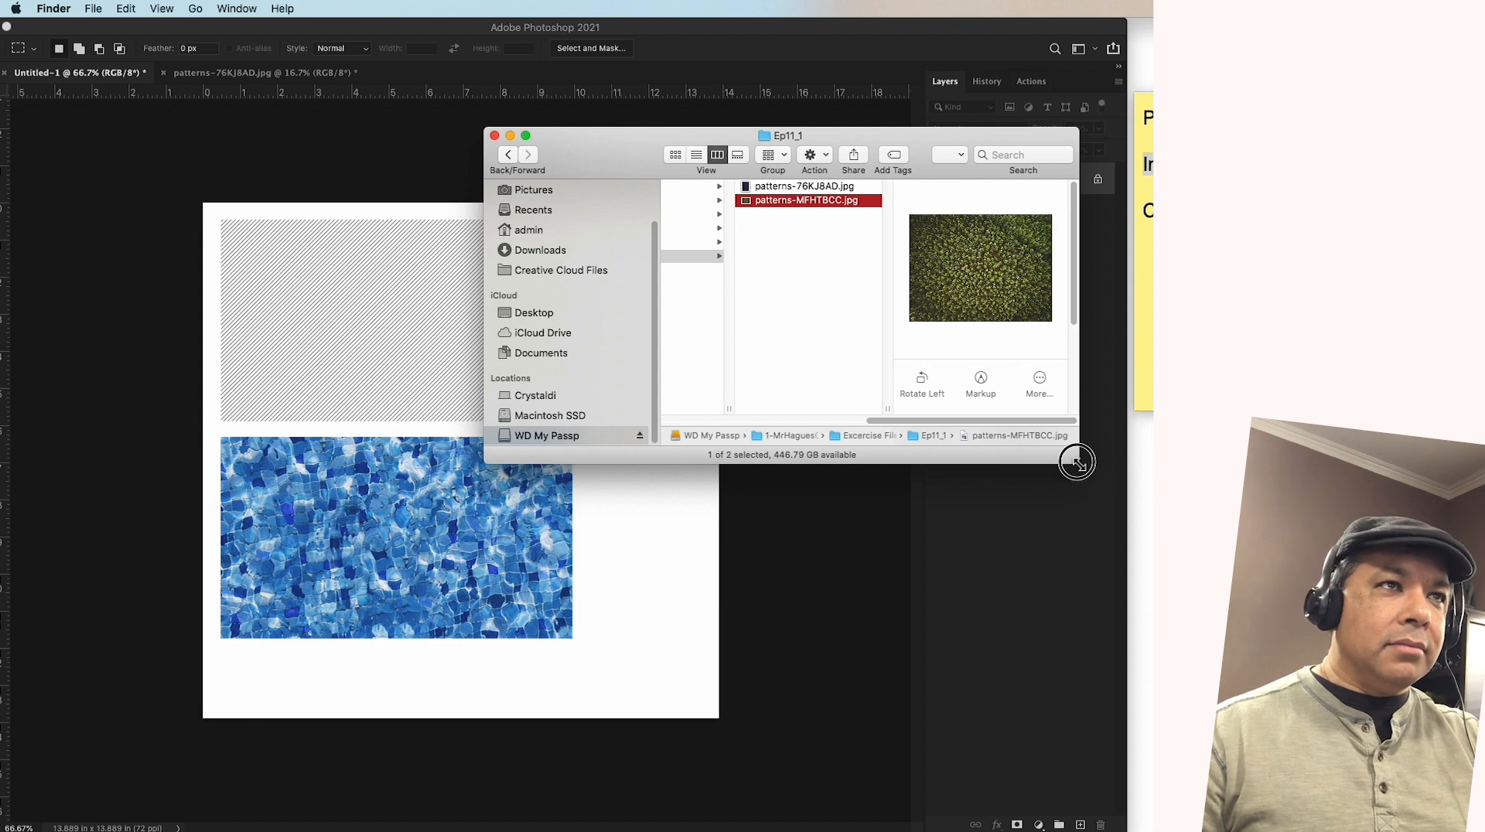
Enlarge the Finder window and open patterns-MFHTBCC.jpg in Photoshop after previewing it again
left_click_drag(1077, 461, 1272, 645)
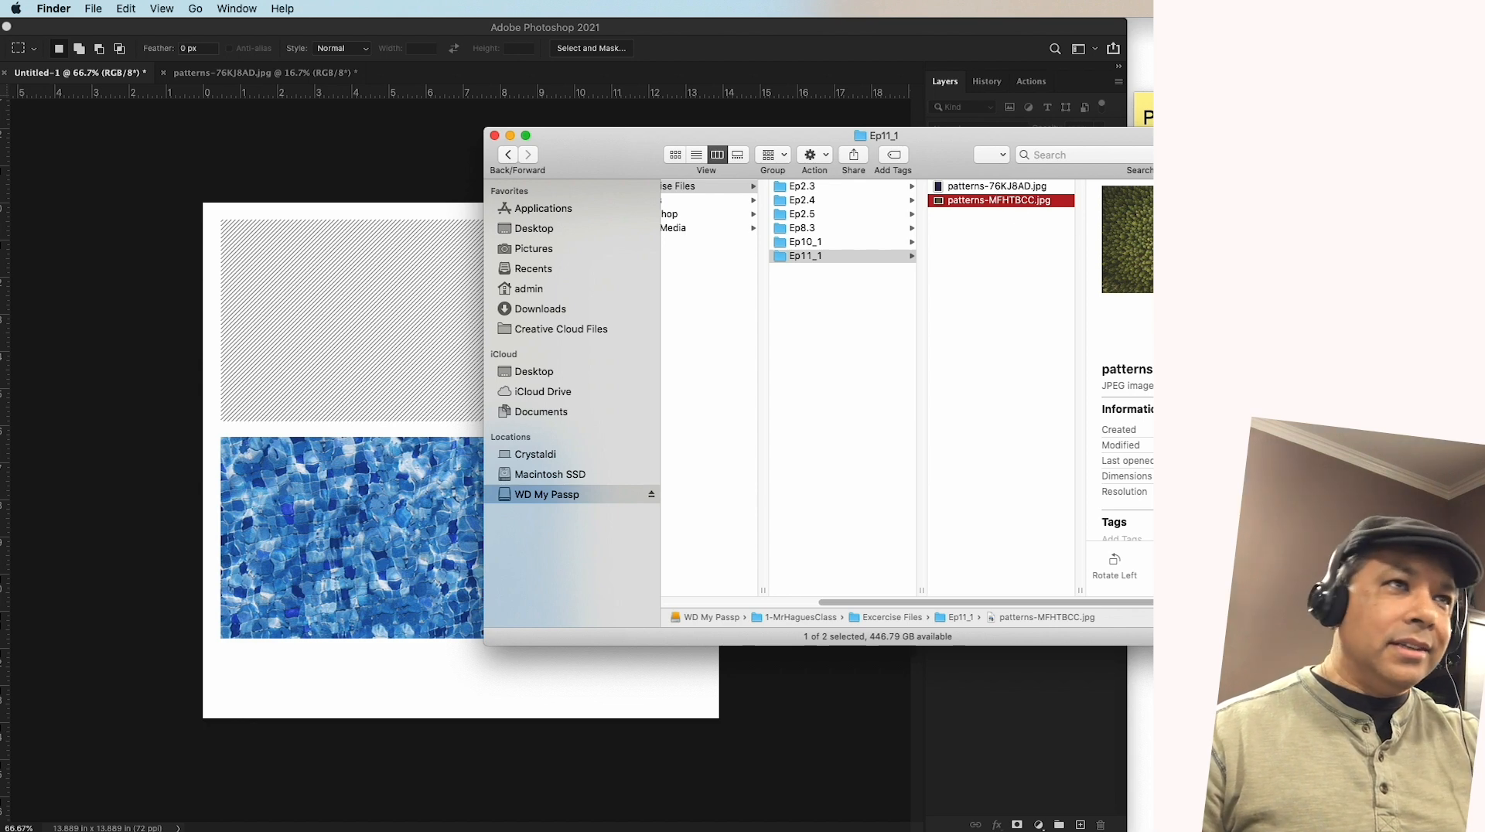
key("space")
key("space")
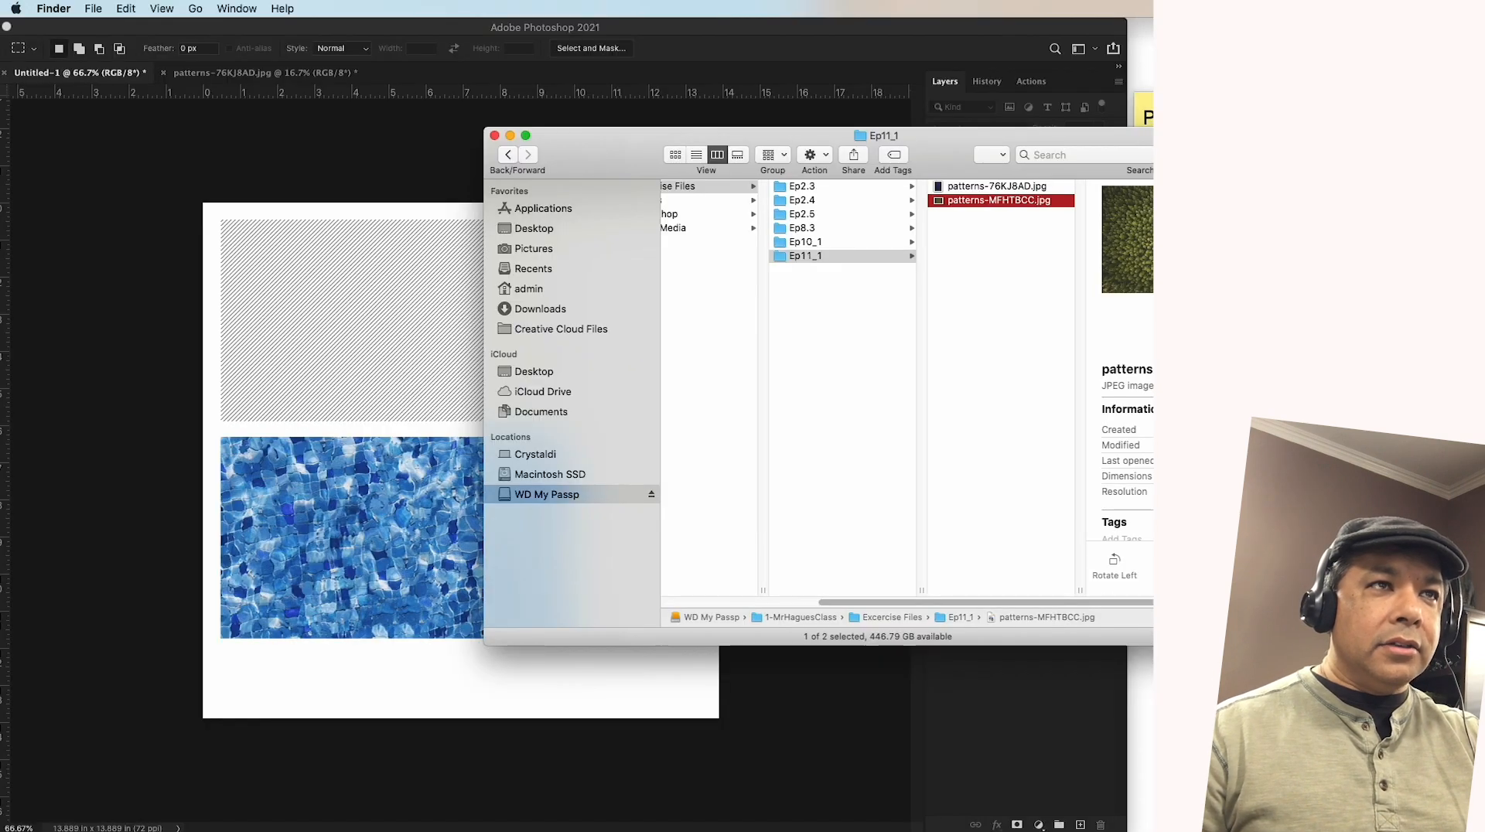
right_click(984, 206)
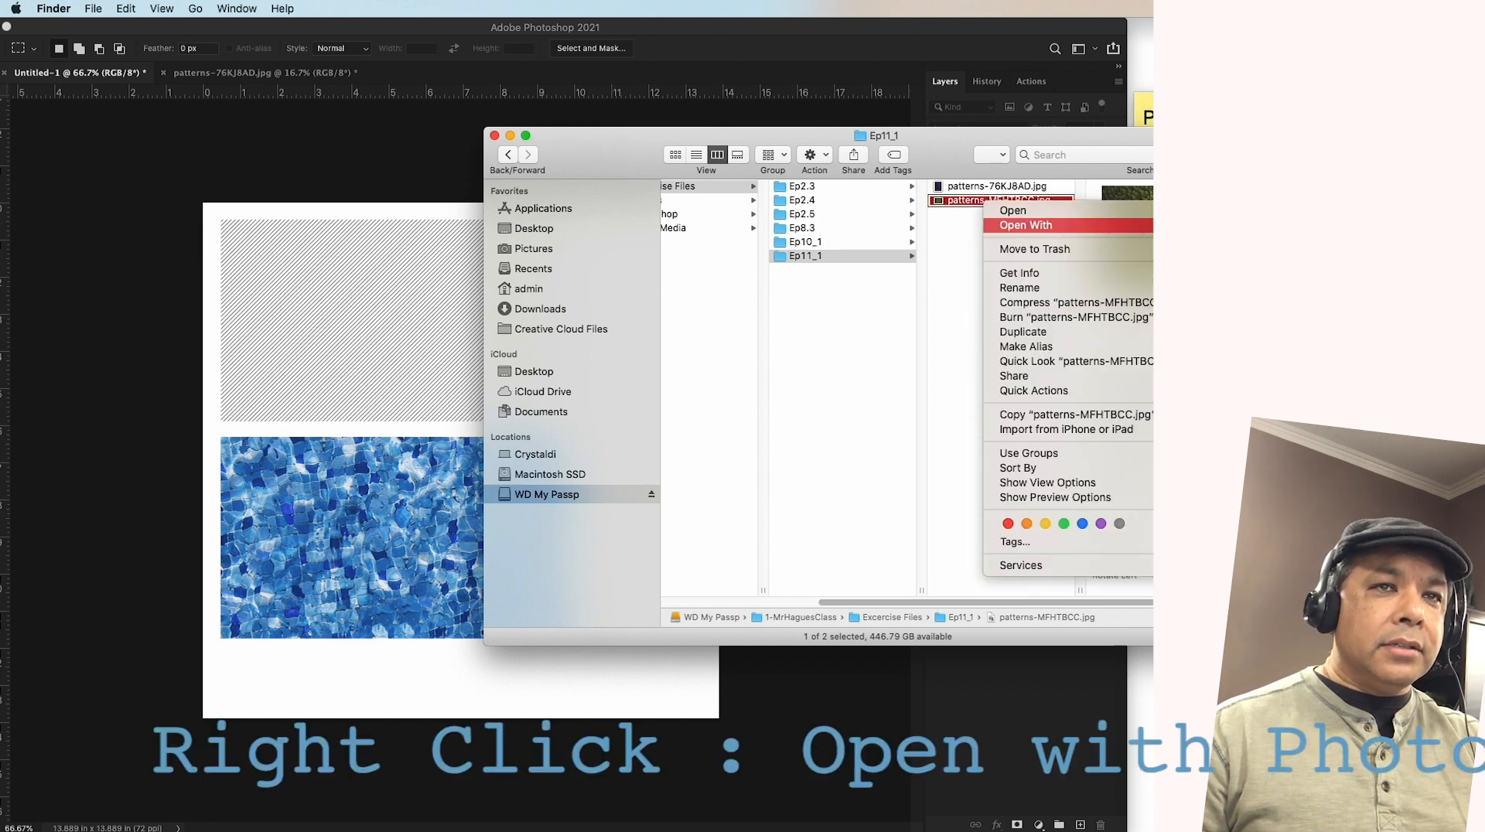
left_click(1245, 264)
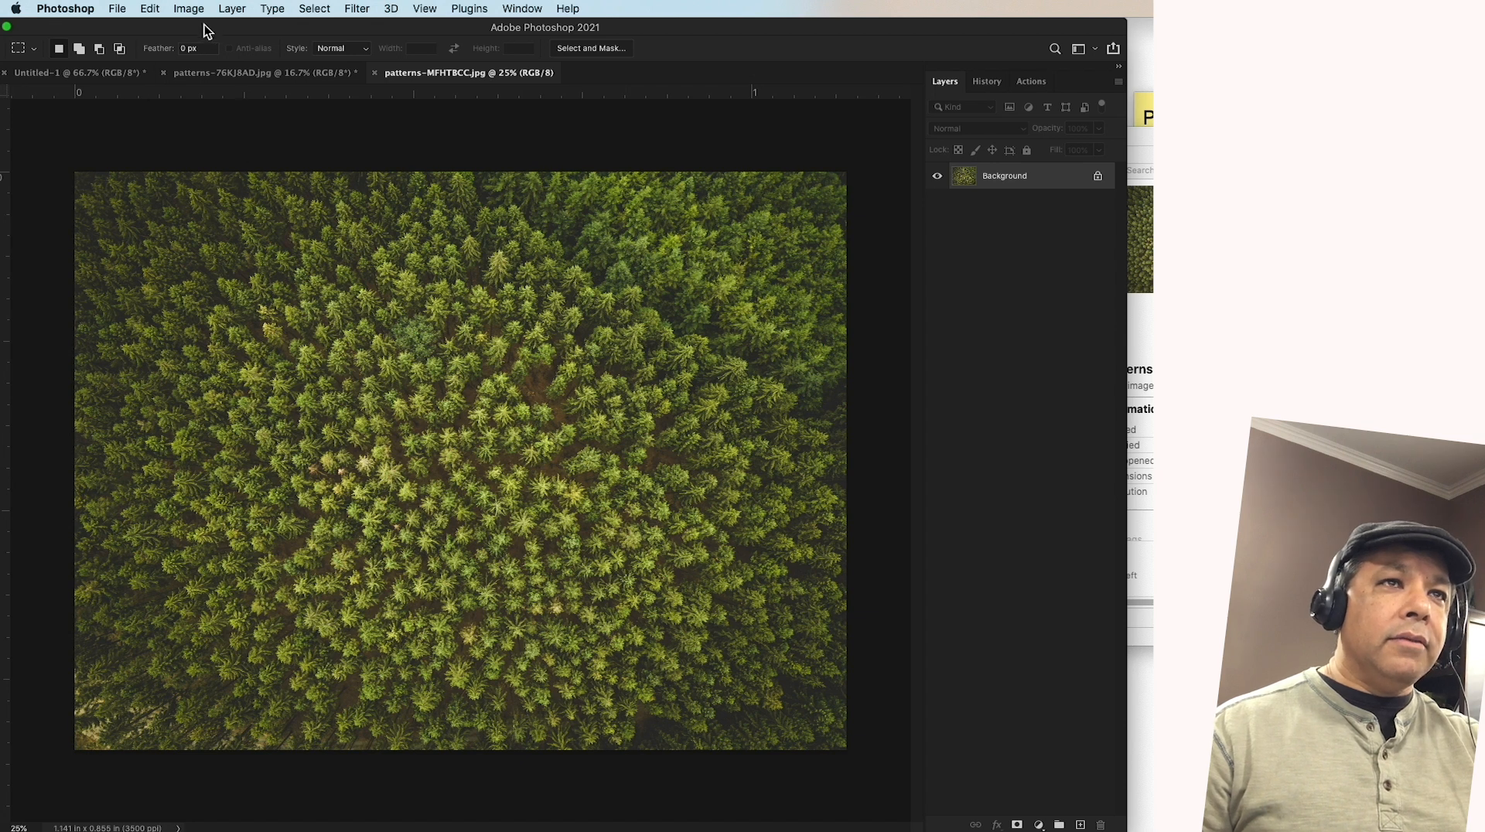
Resize the forest image to 1000 pixels wide with proportions linked and Automatic resampling
left_click(192, 10)
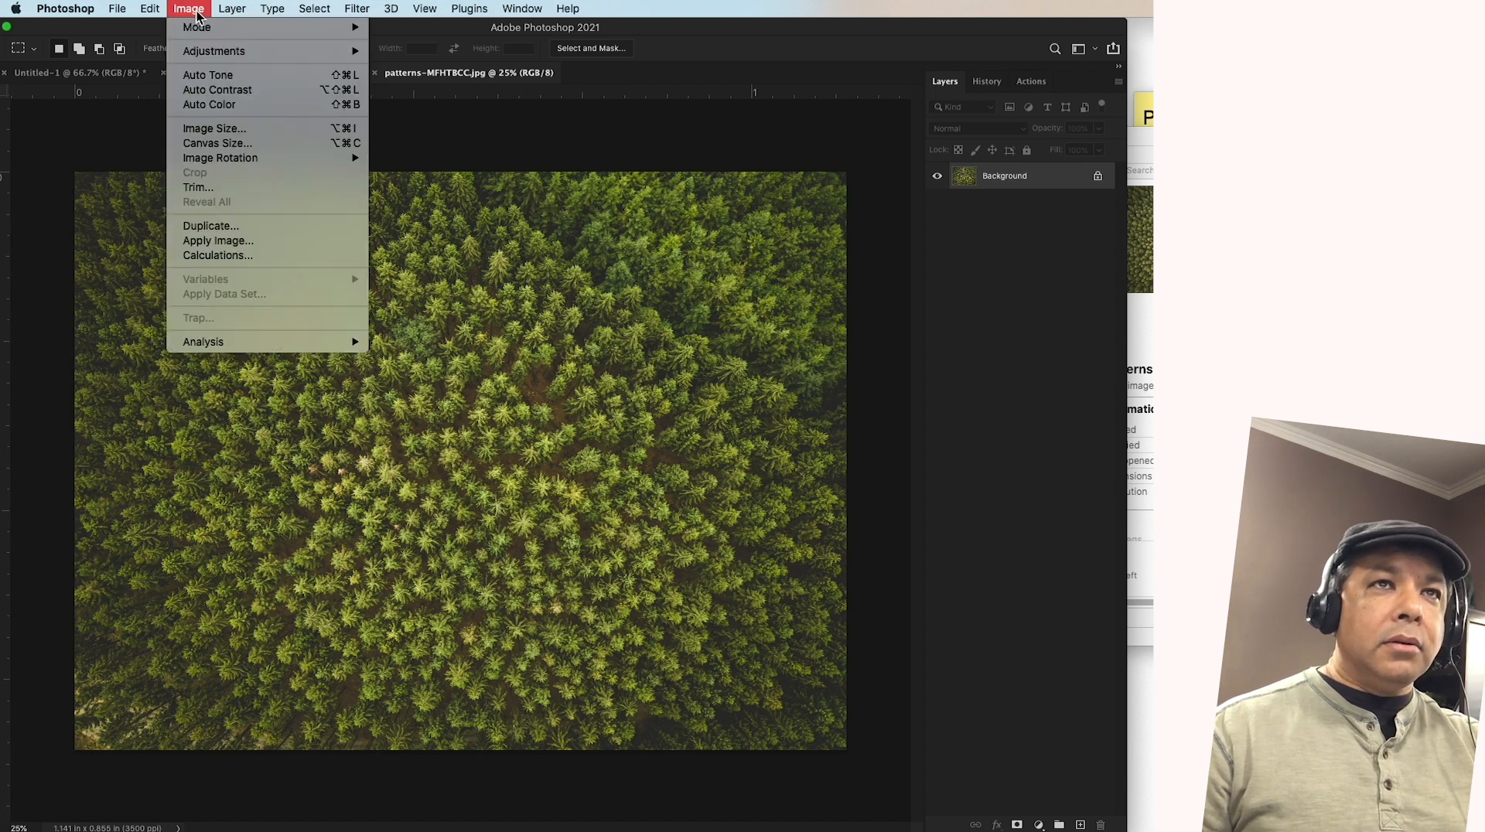
left_click(209, 129)
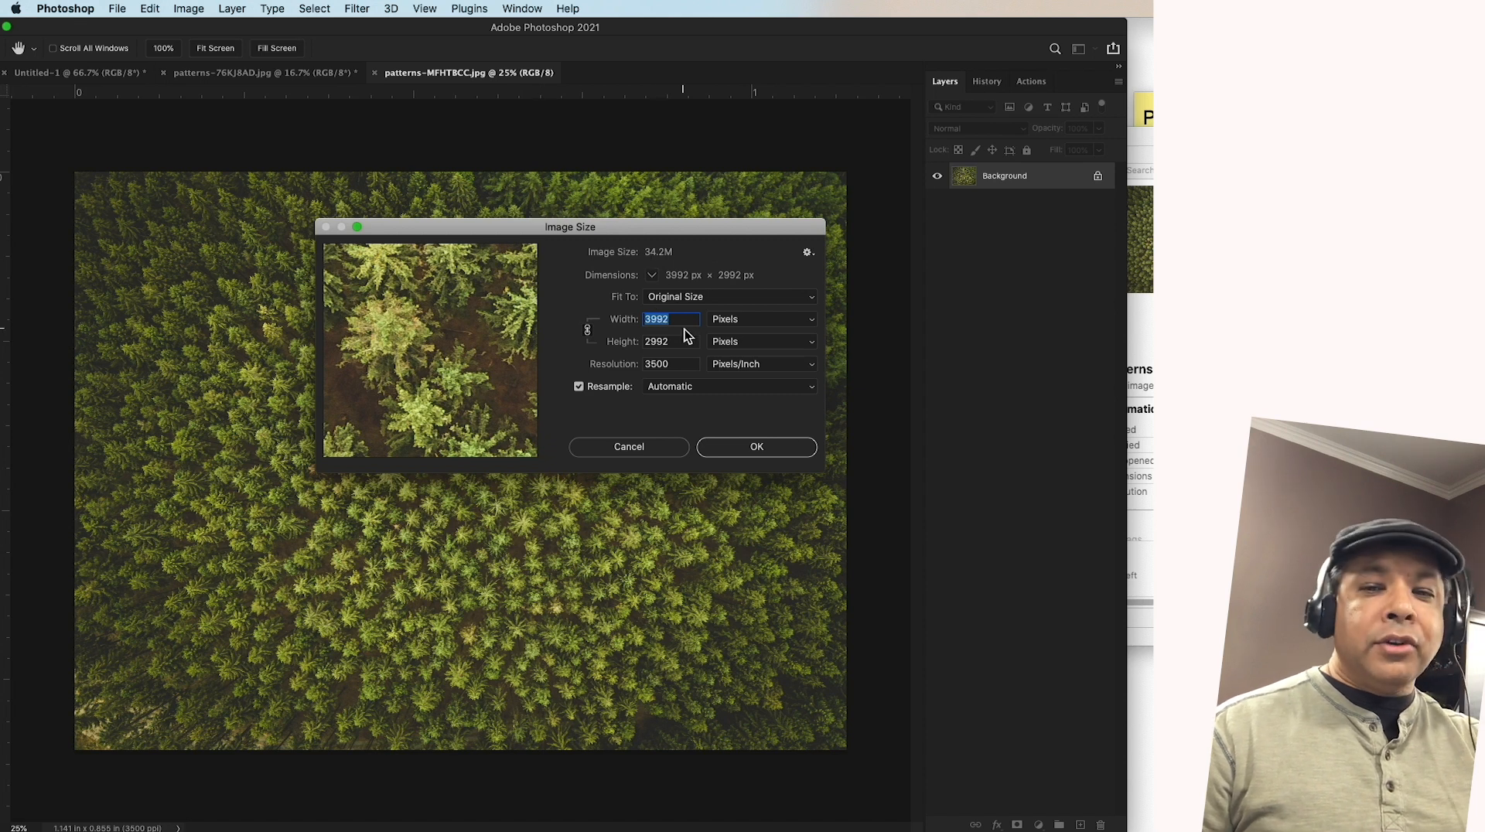
type("1000")
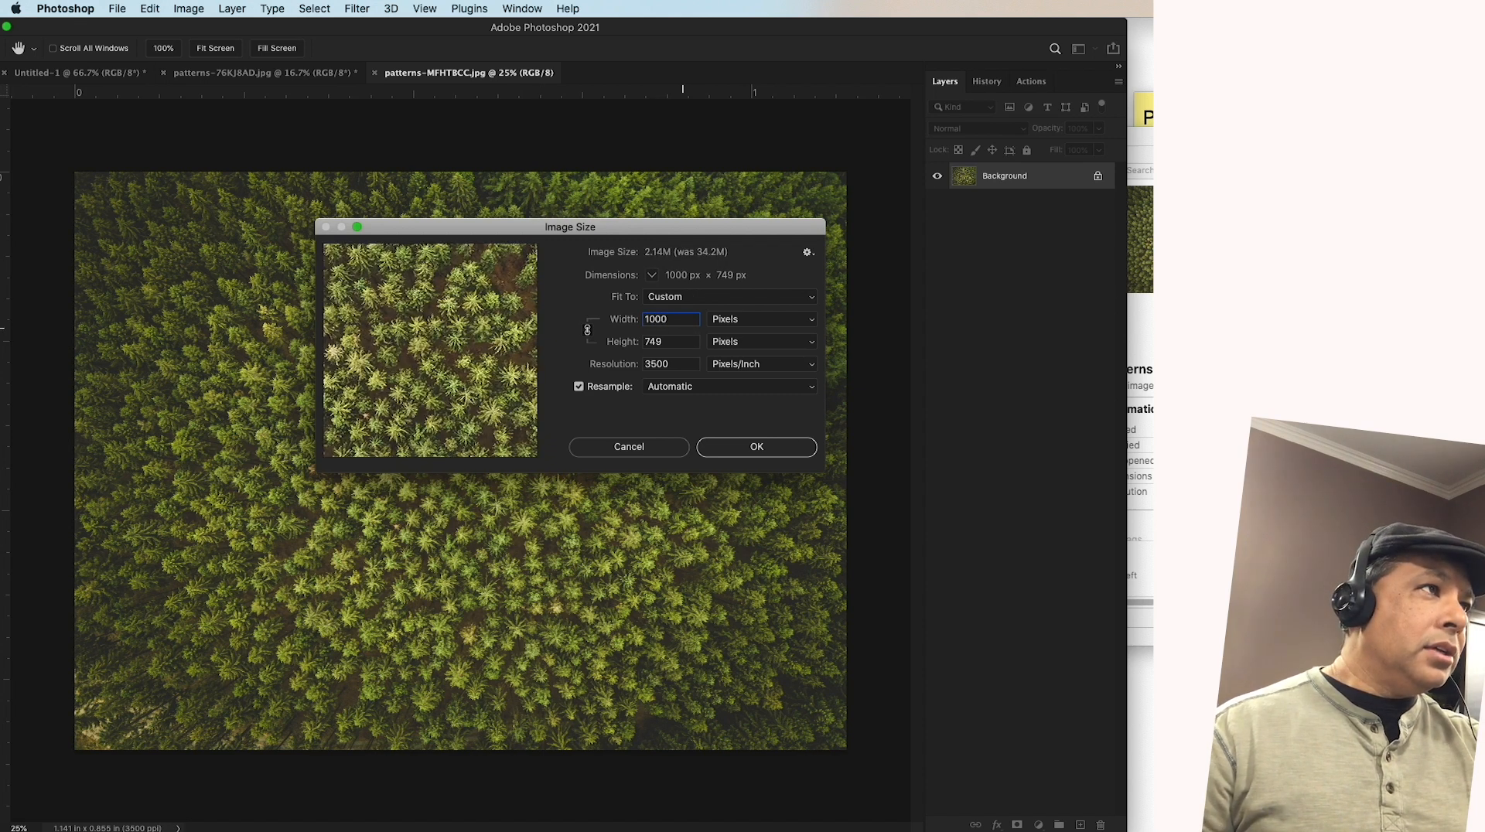
left_click(753, 452)
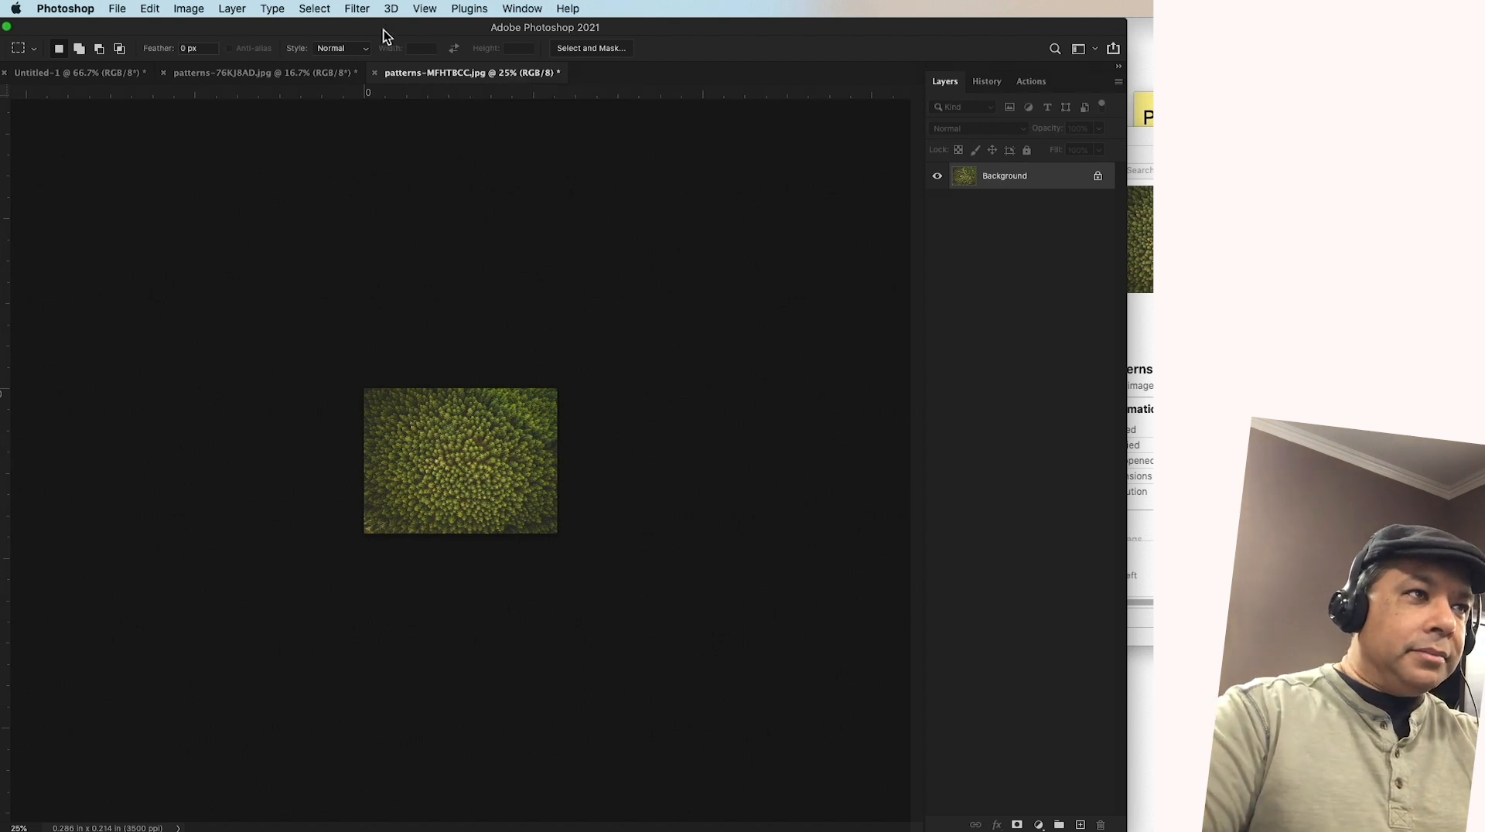
Select a large rectangular area in the middle of the forest image with the Rectangular Marquee tool
left_click_drag(217, 31, 280, 34)
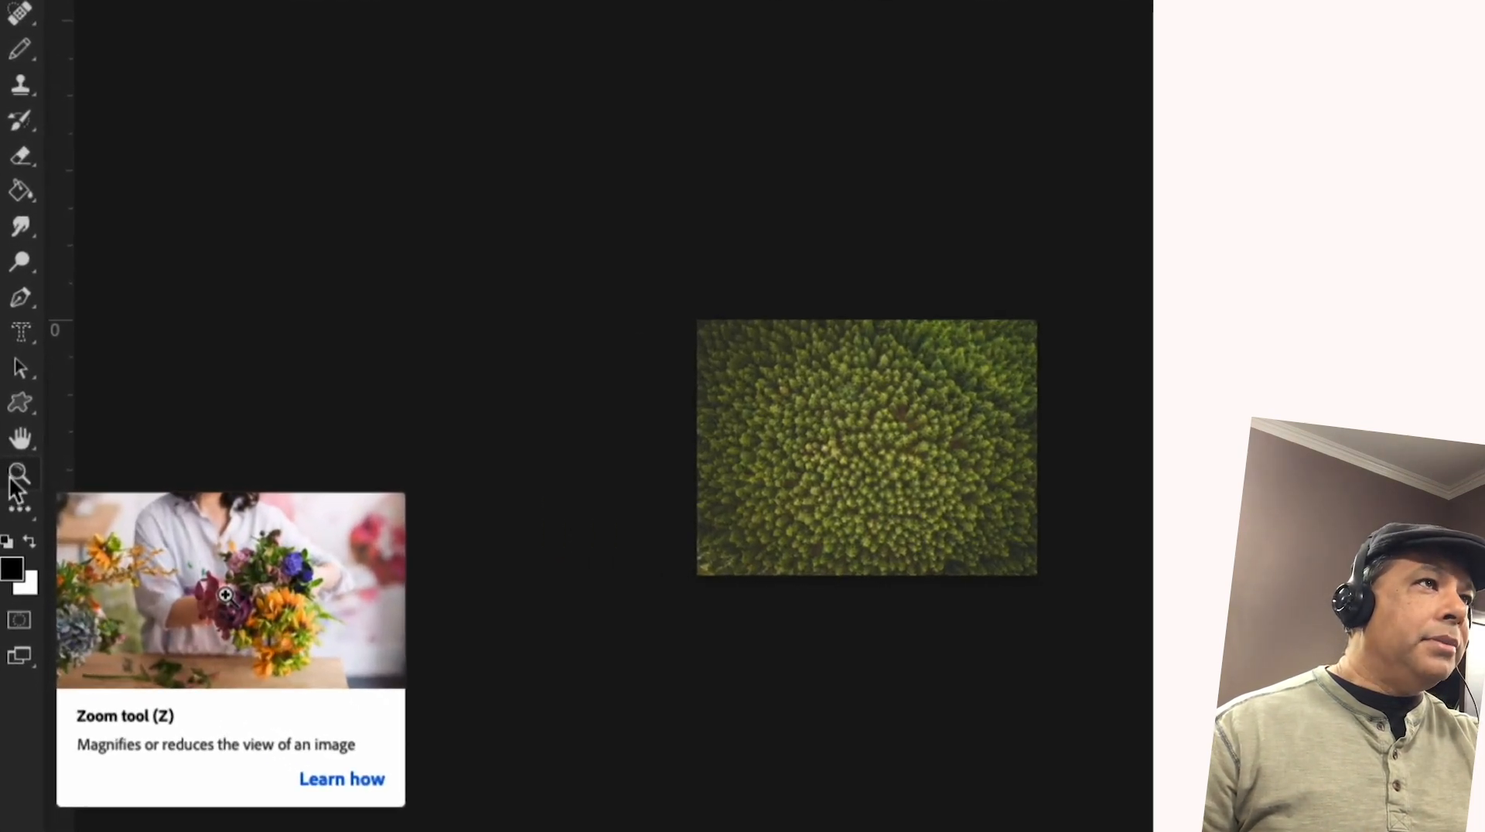
left_click(17, 481)
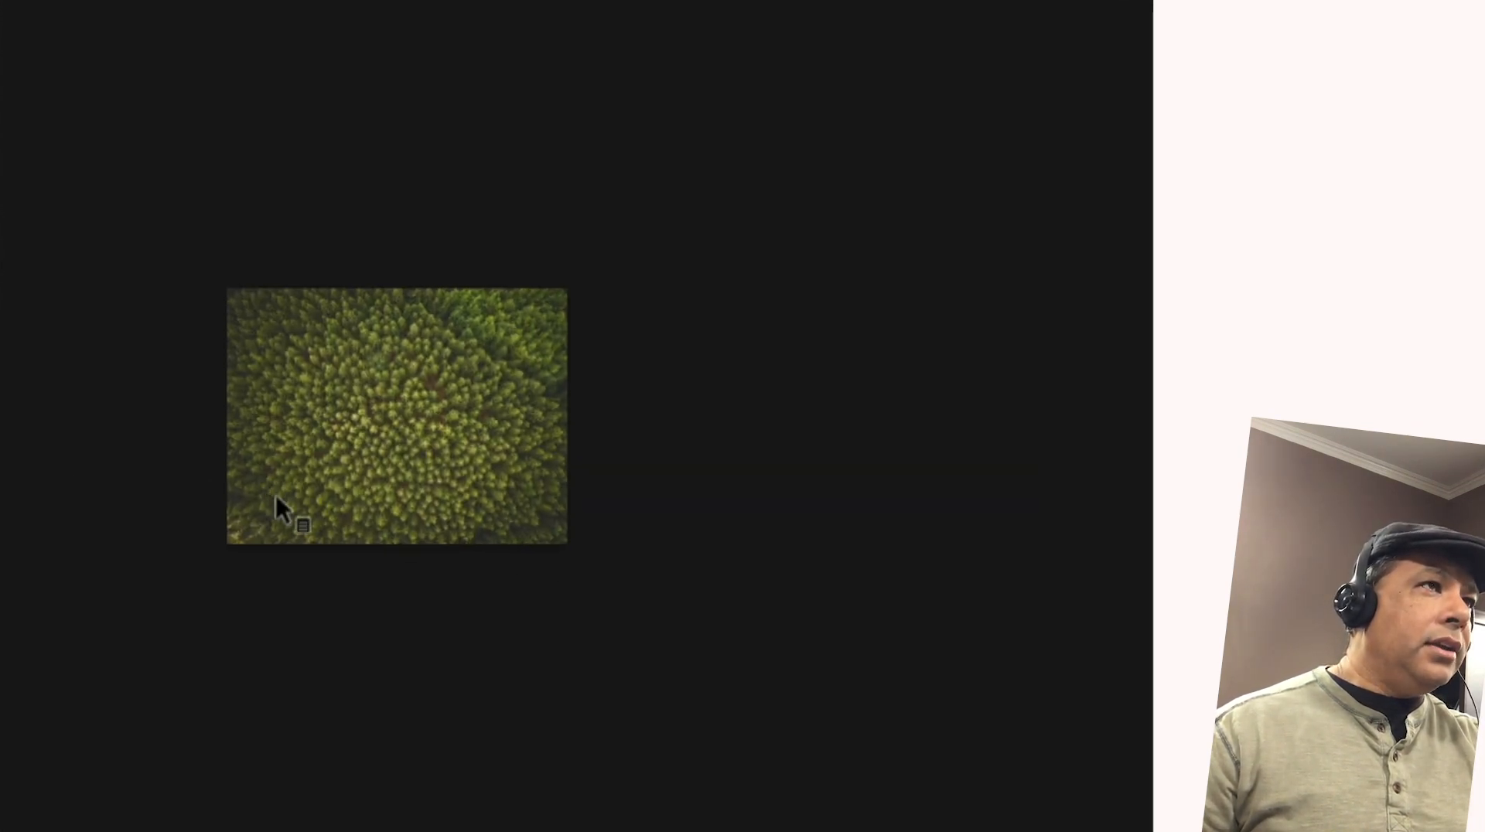
left_click(370, 410)
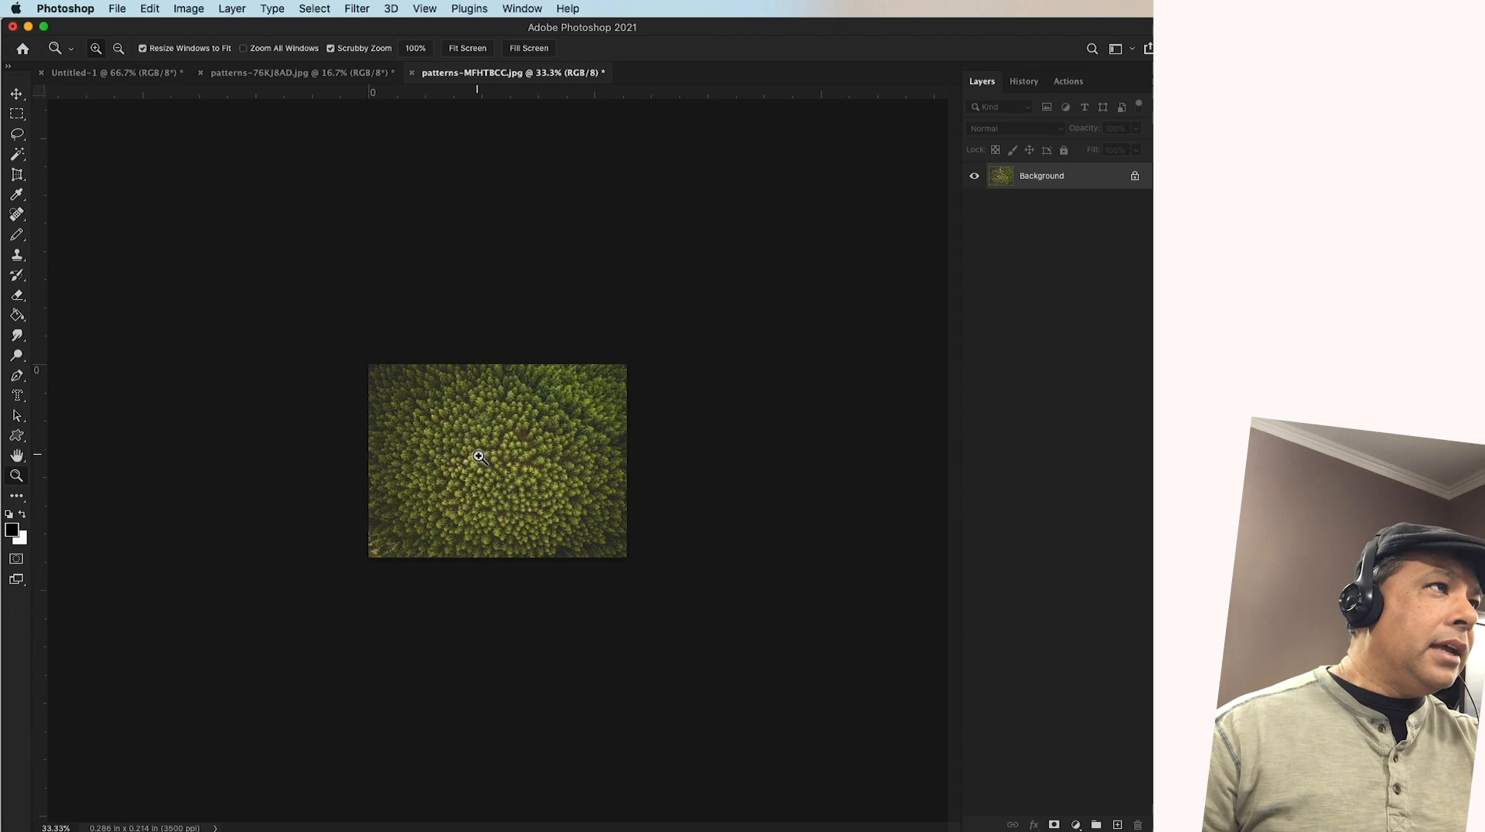
left_click(479, 457)
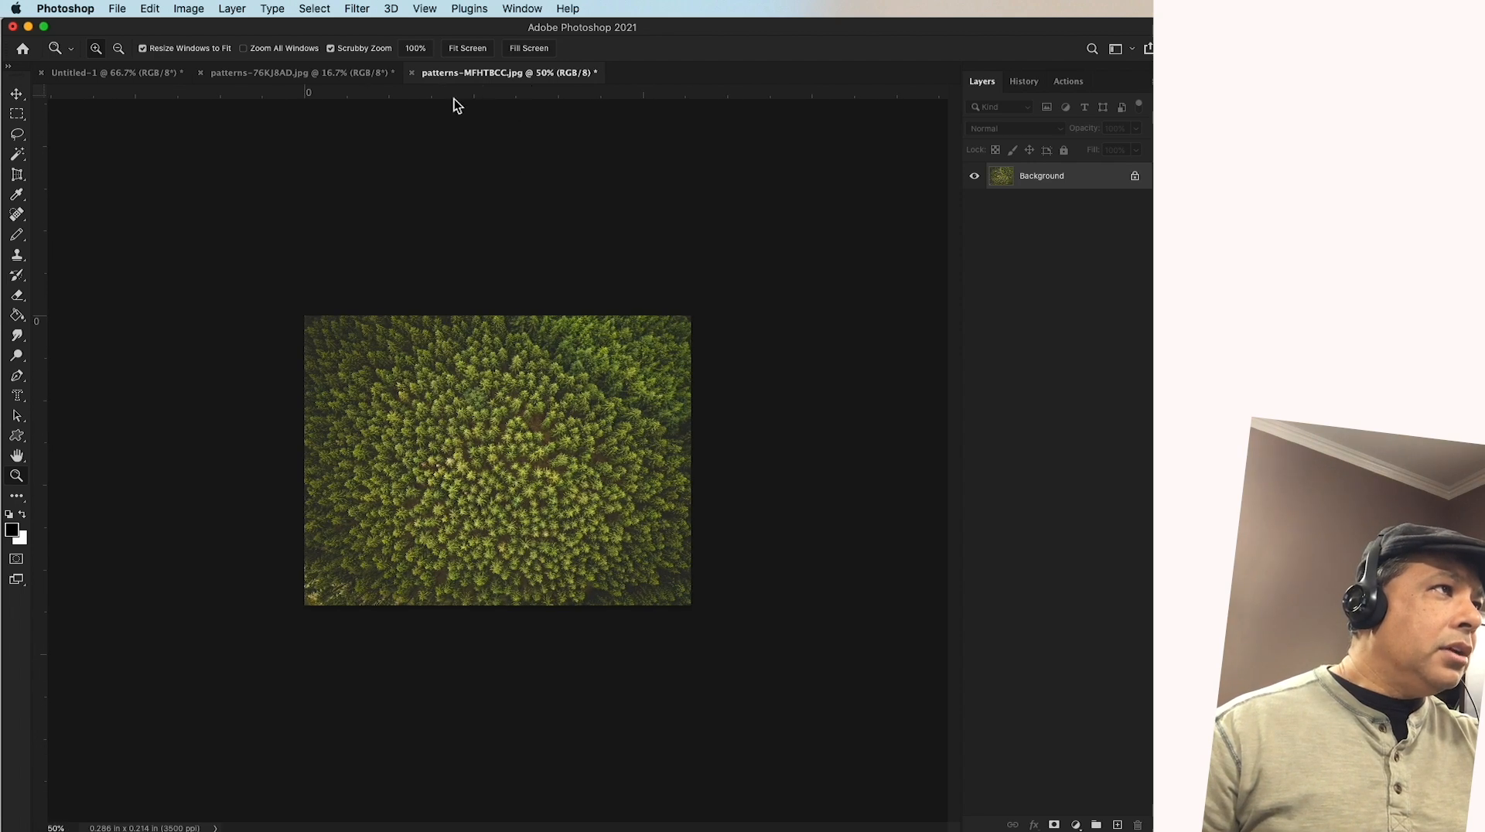
left_click(457, 383)
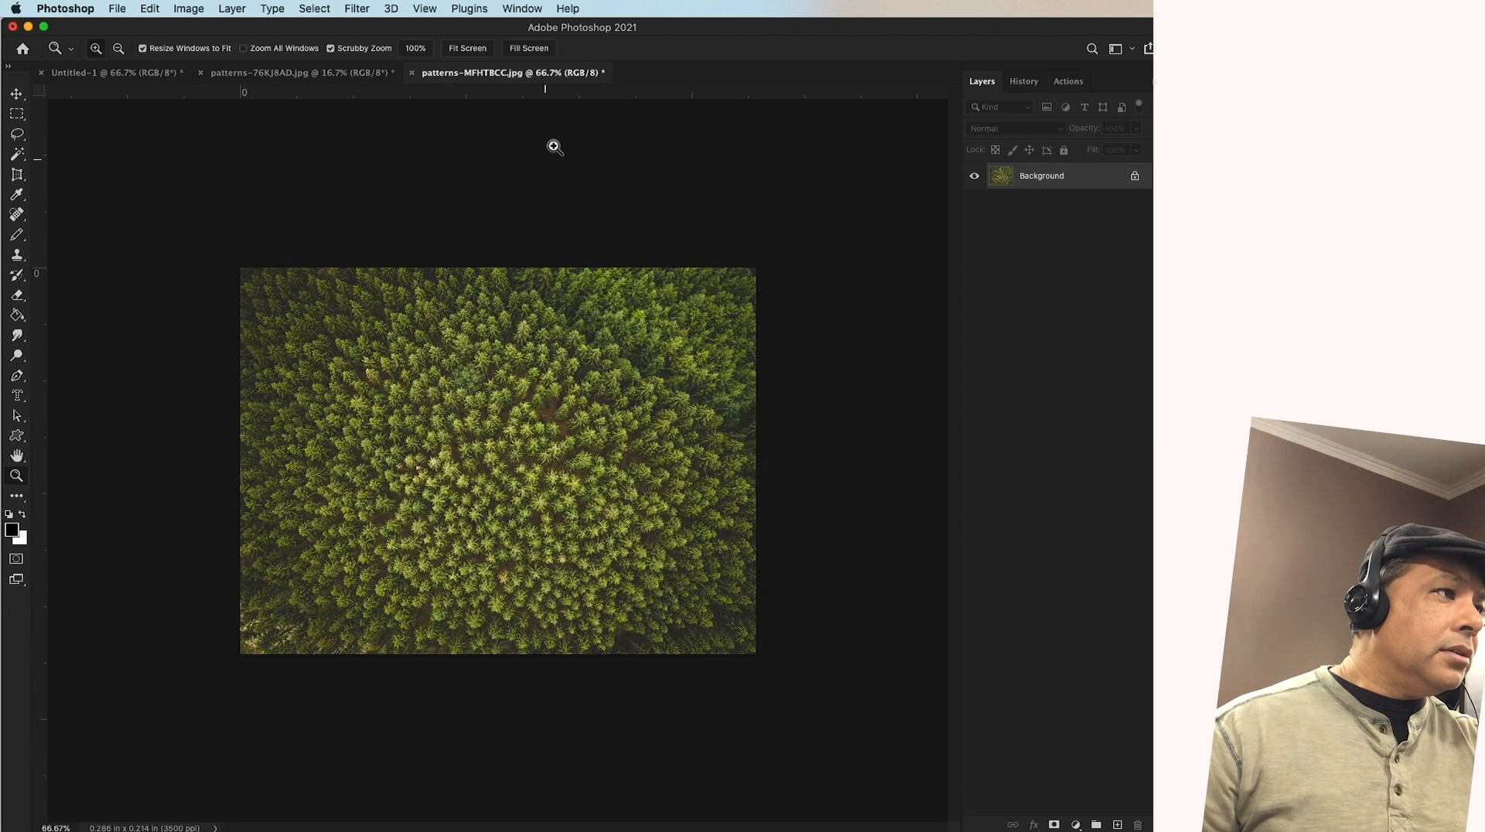
left_click(380, 443)
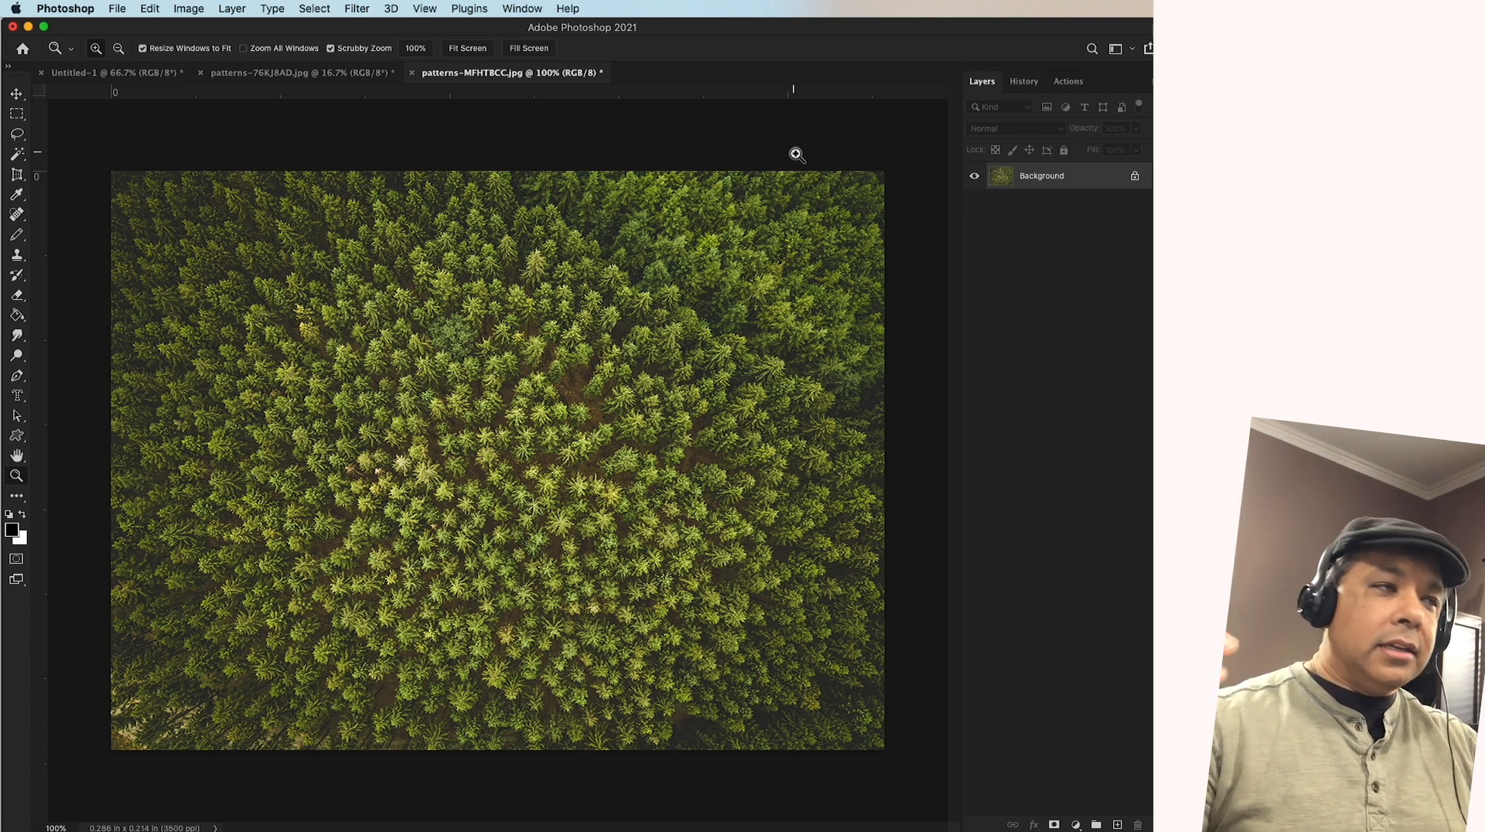
left_click(16, 114)
left_click_drag(224, 238, 780, 582)
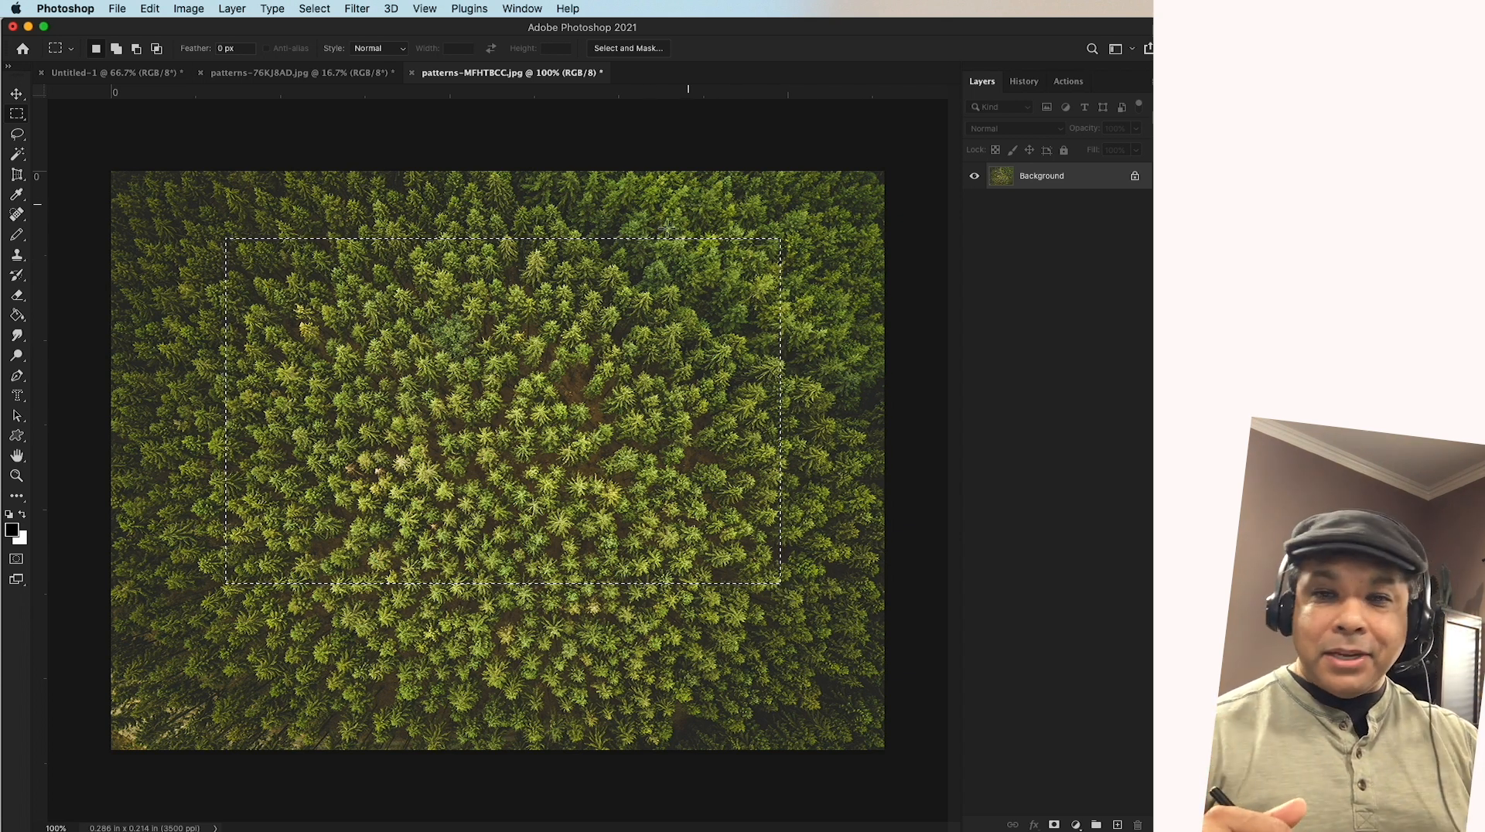
right_click(525, 307)
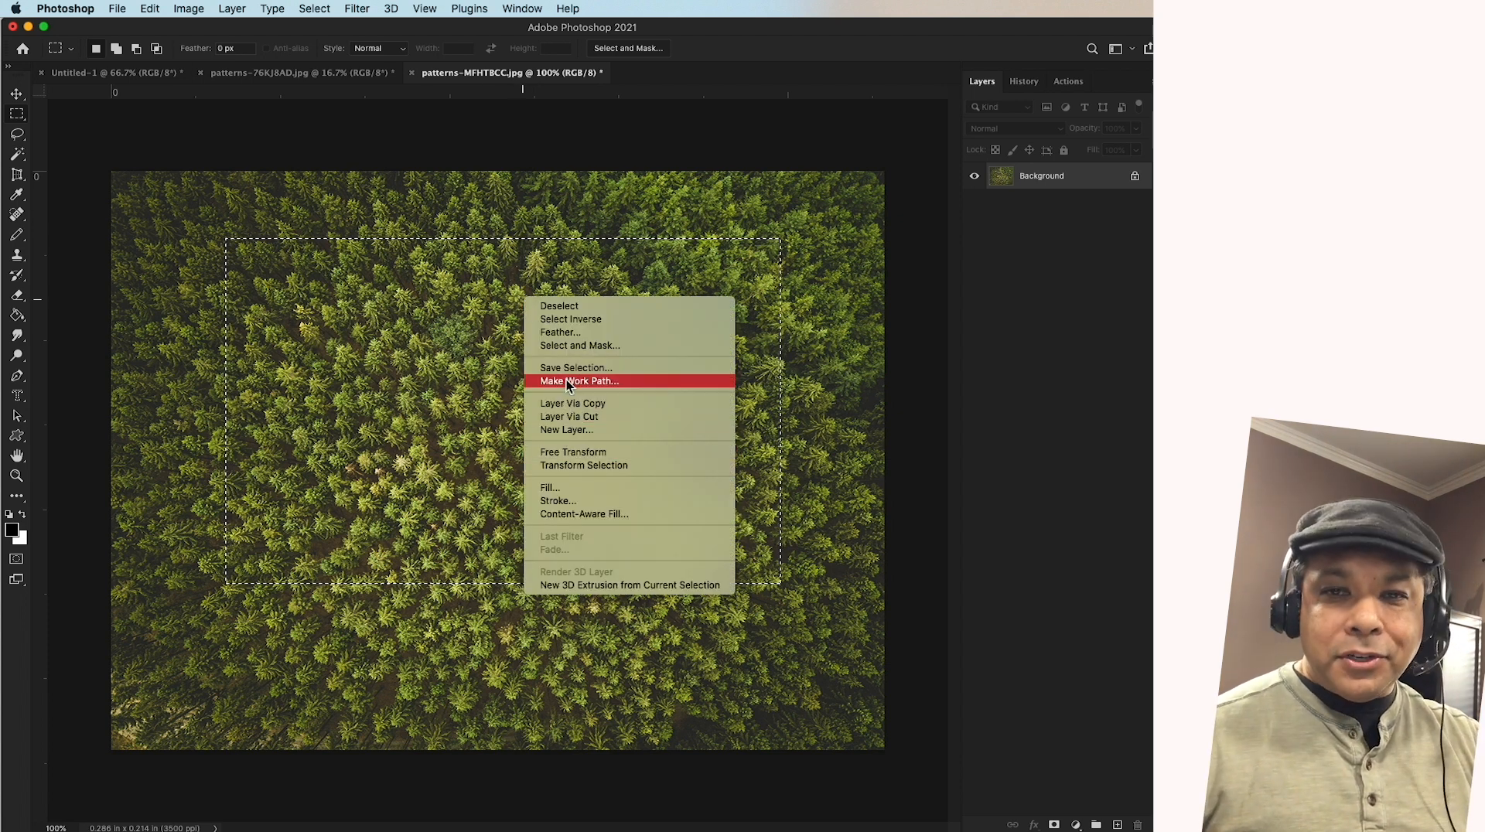
left_click(555, 488)
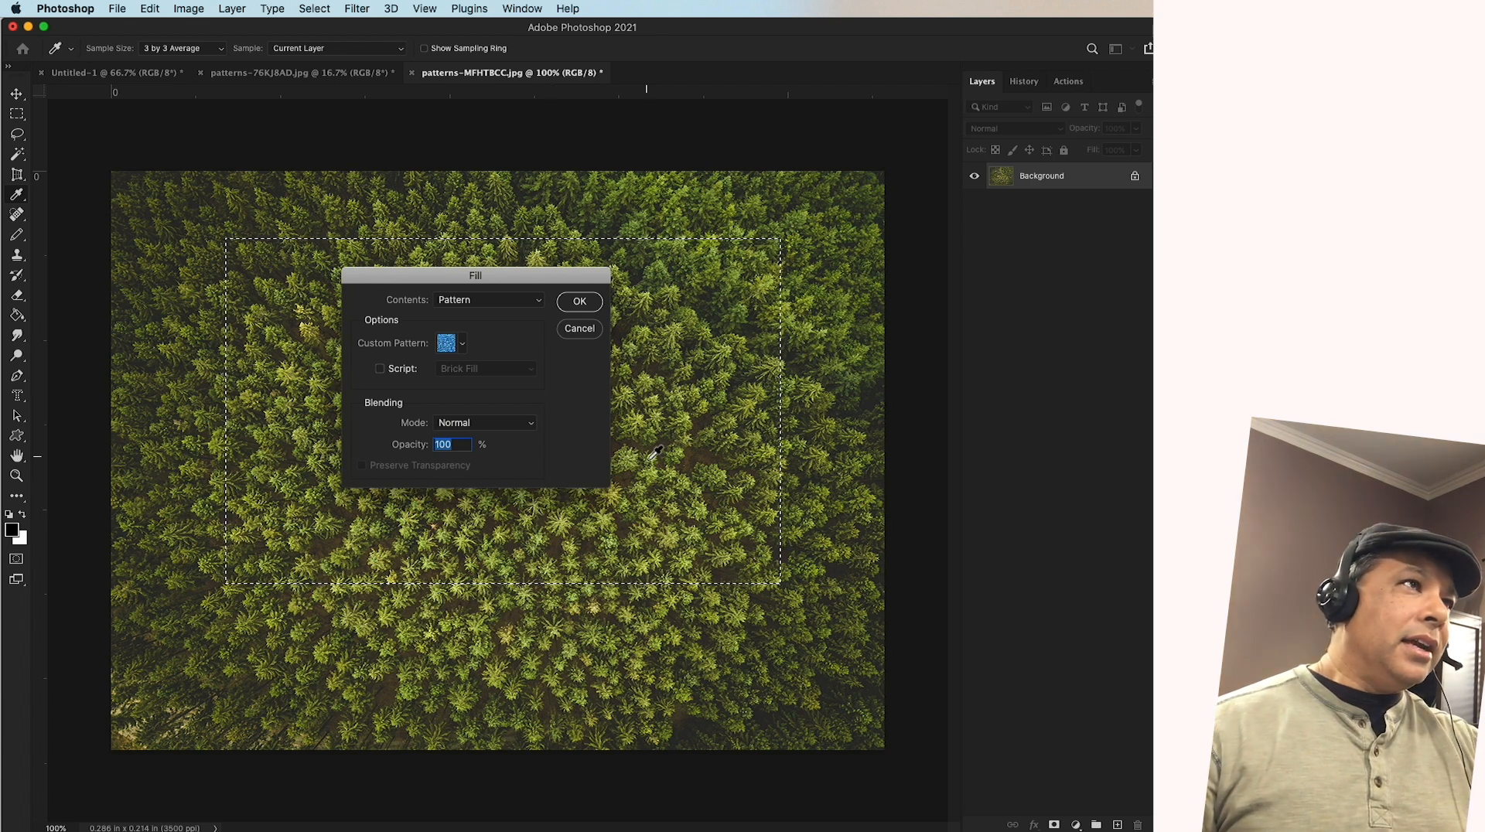
left_click(539, 300)
left_click(573, 383)
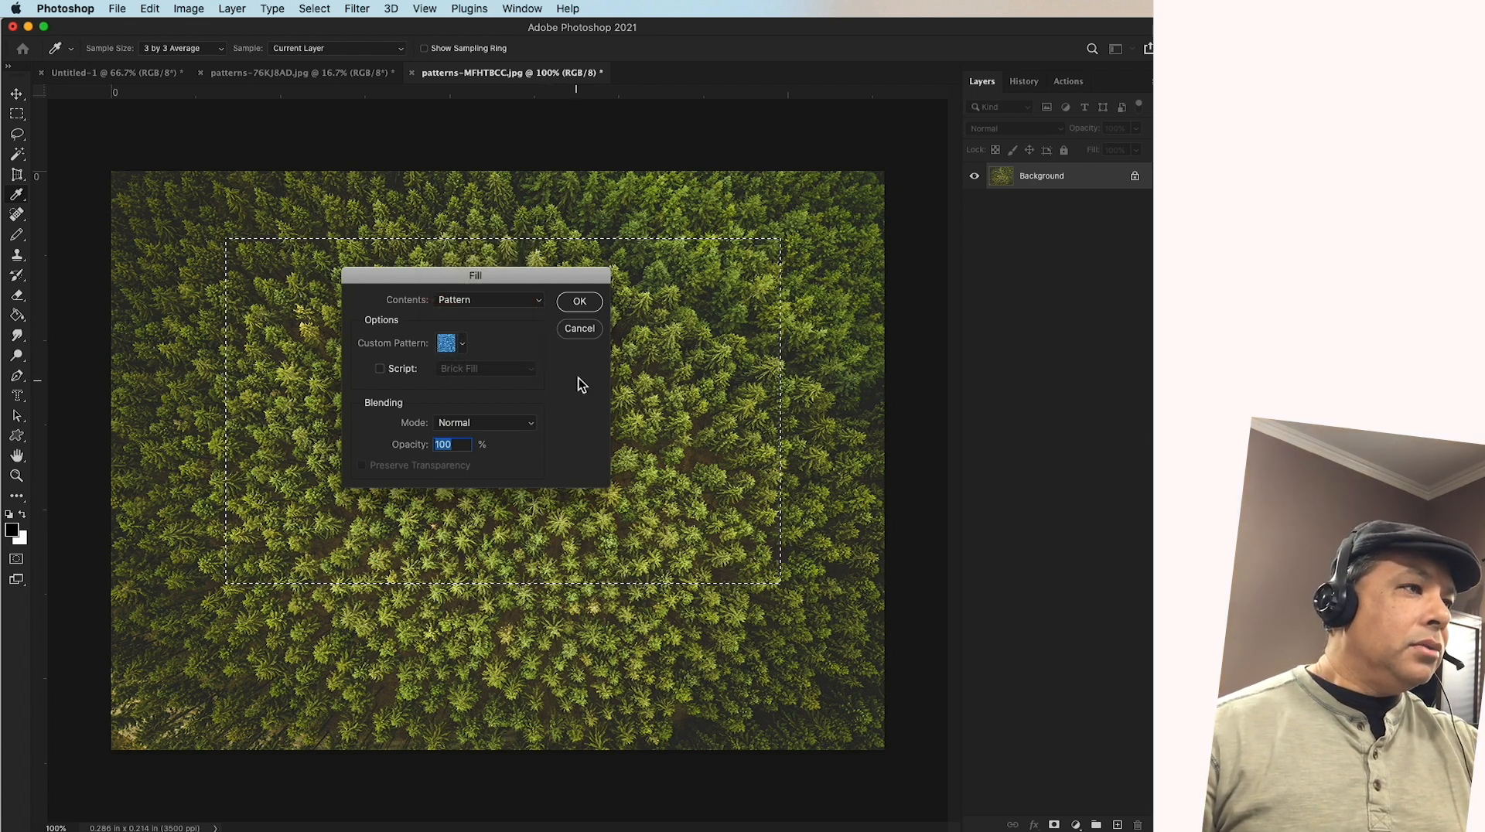
left_click(576, 335)
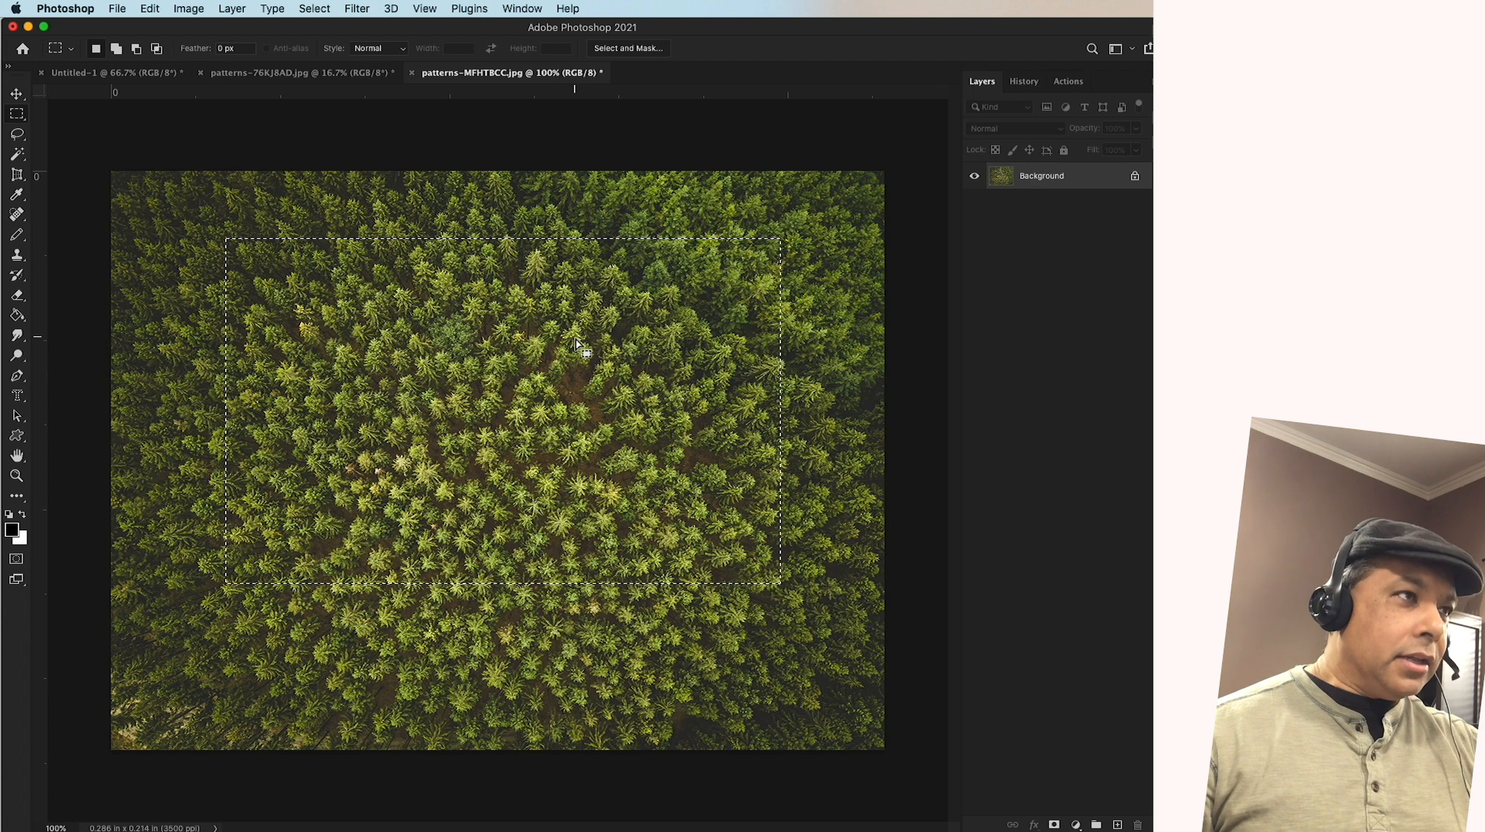
left_click(149, 8)
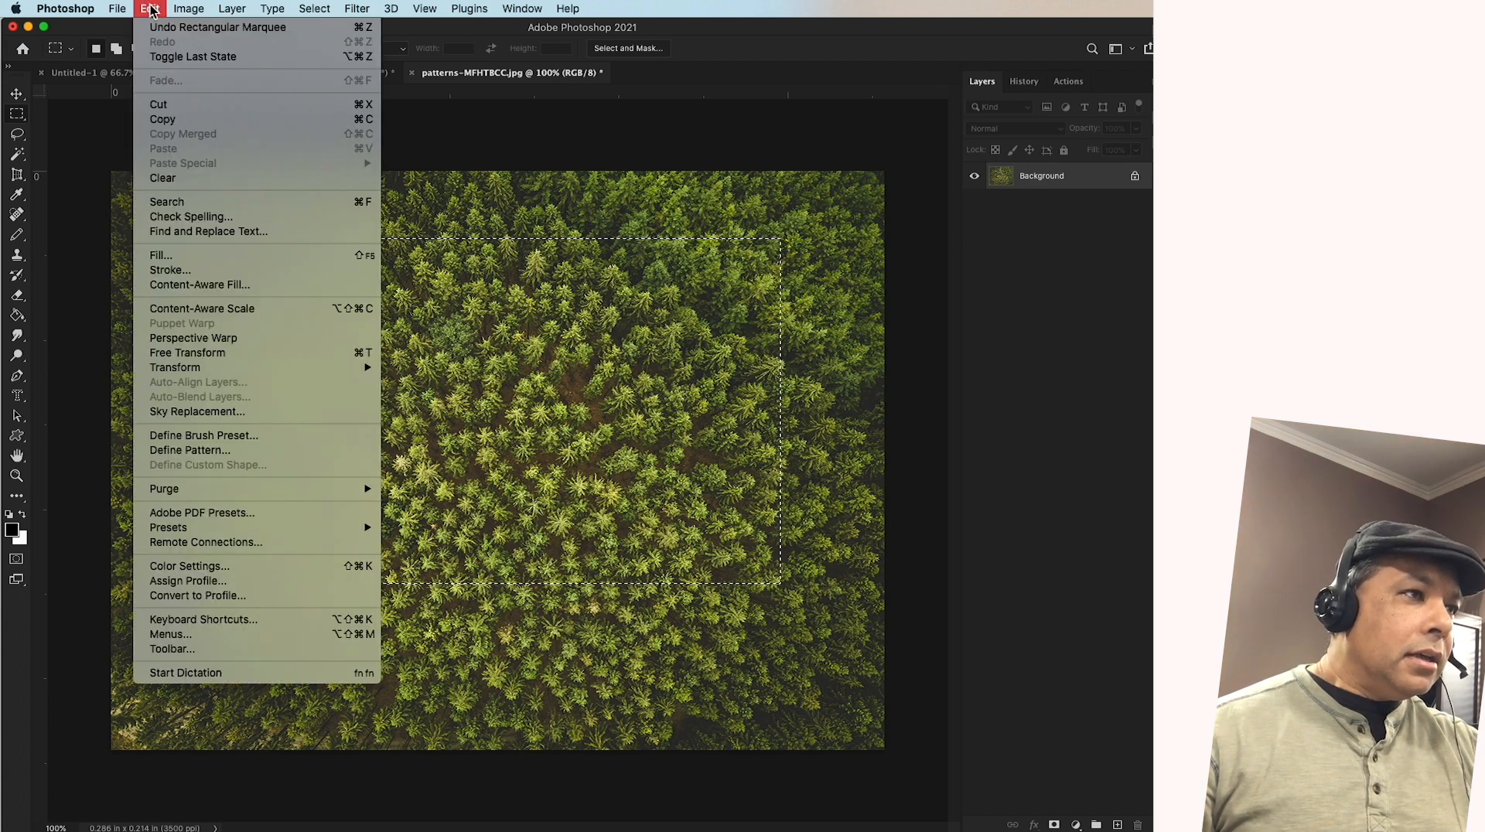
left_click(675, 163)
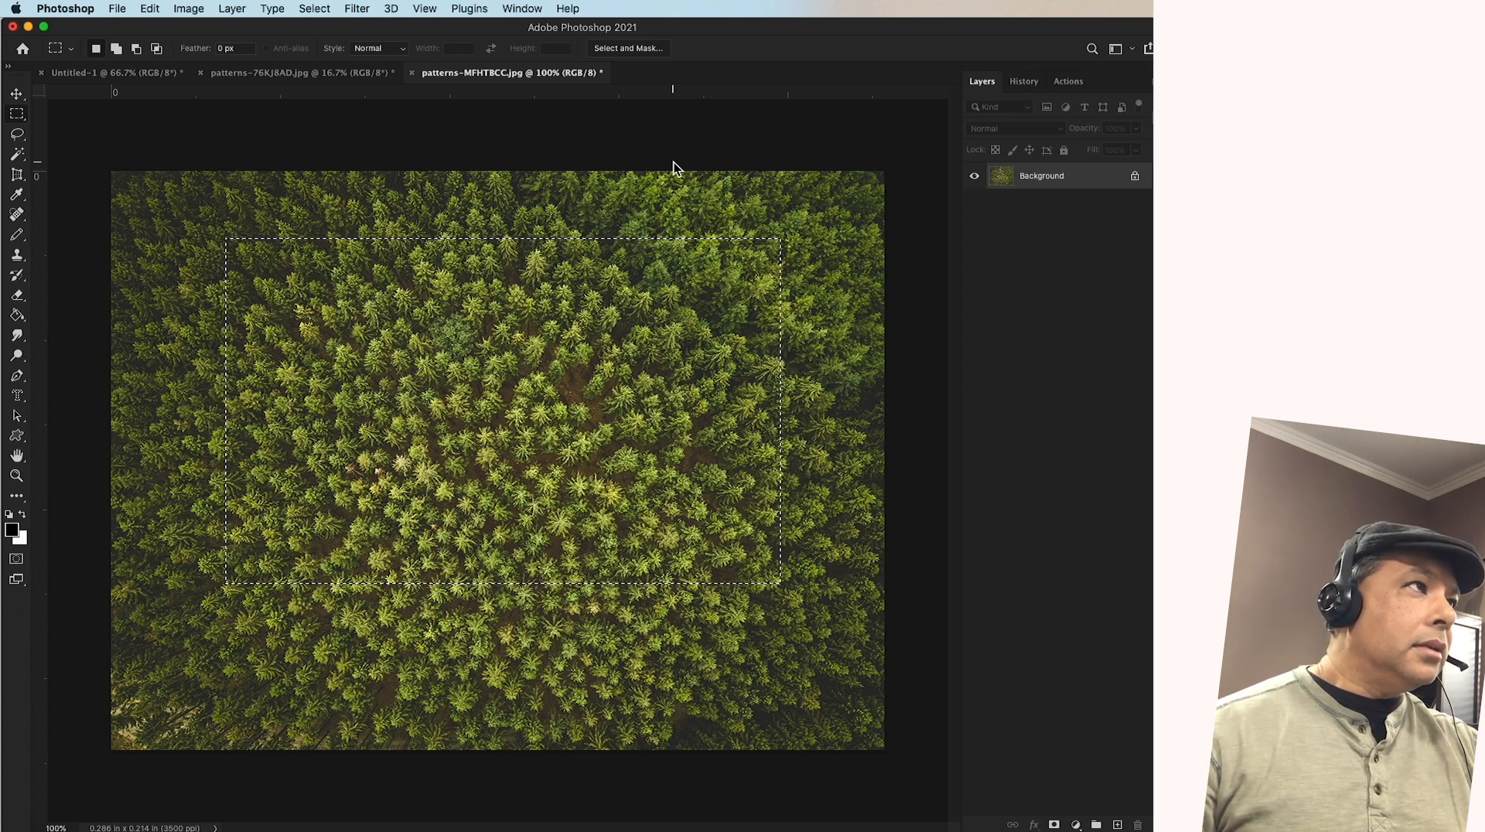
Define the selected forest area as a pattern named Top of Trees
left_click(151, 10)
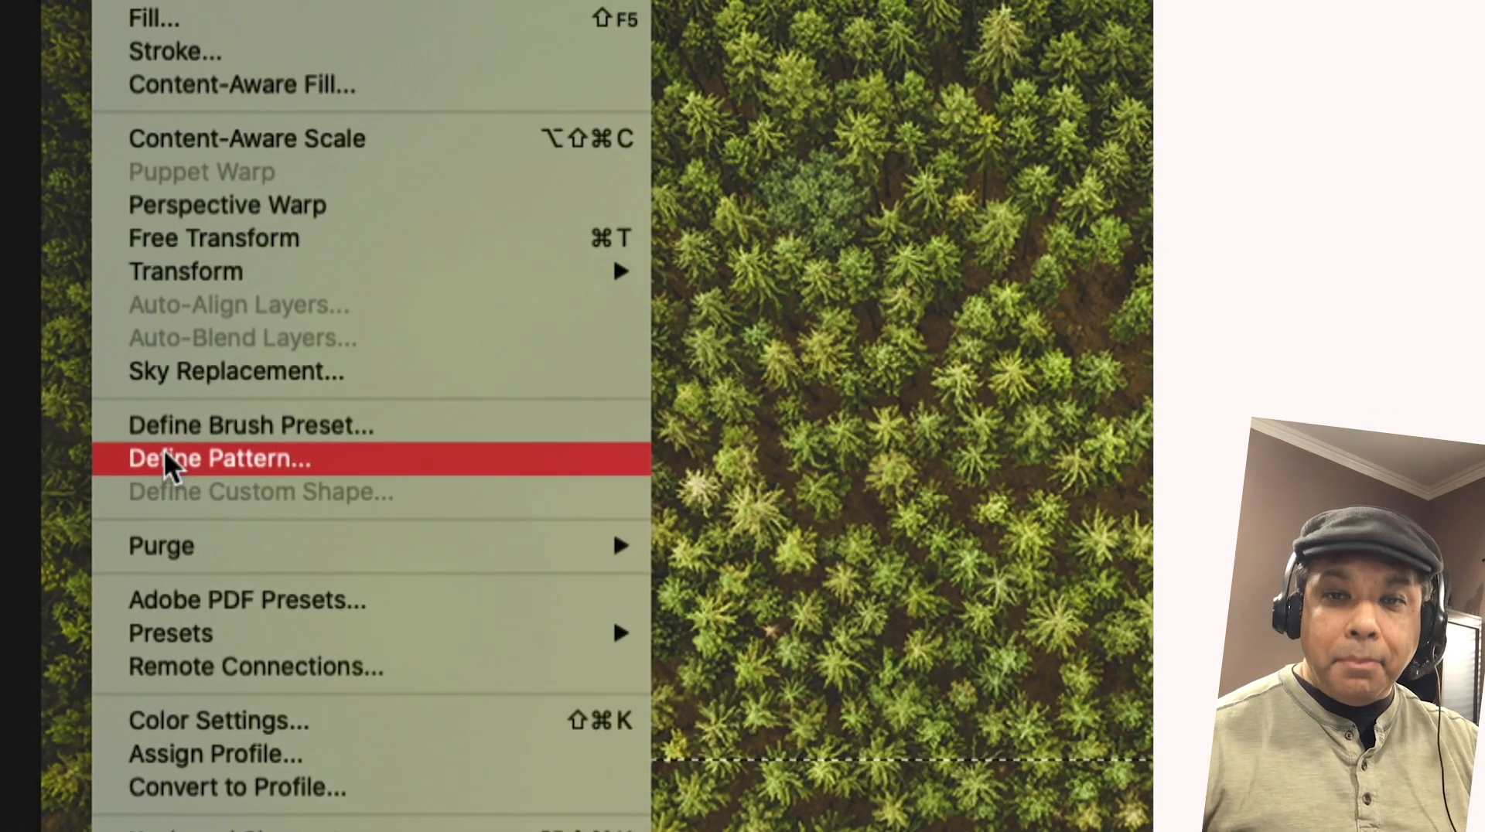
left_click(167, 433)
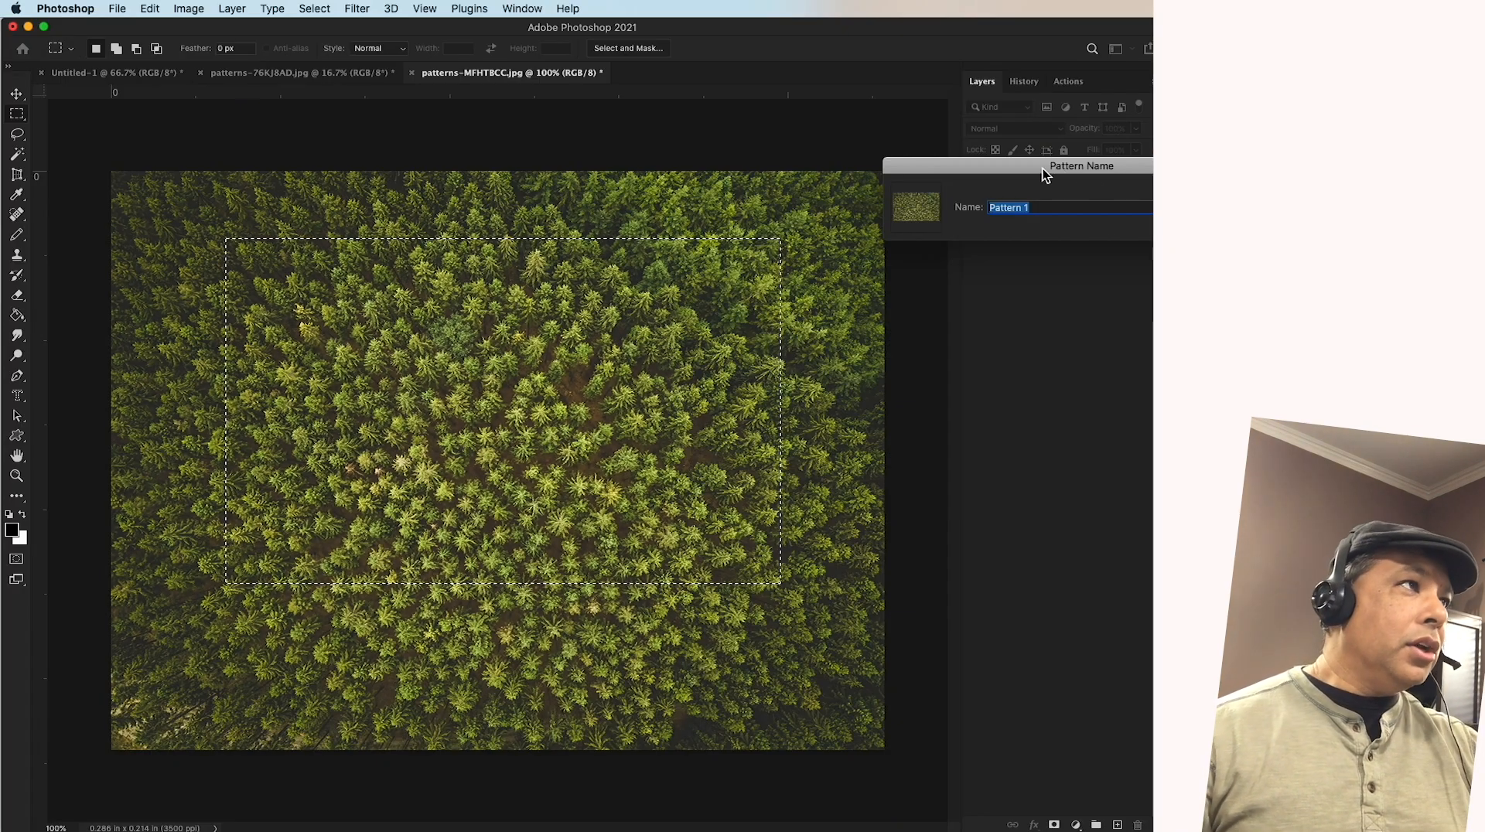
left_click_drag(1018, 159, 572, 257)
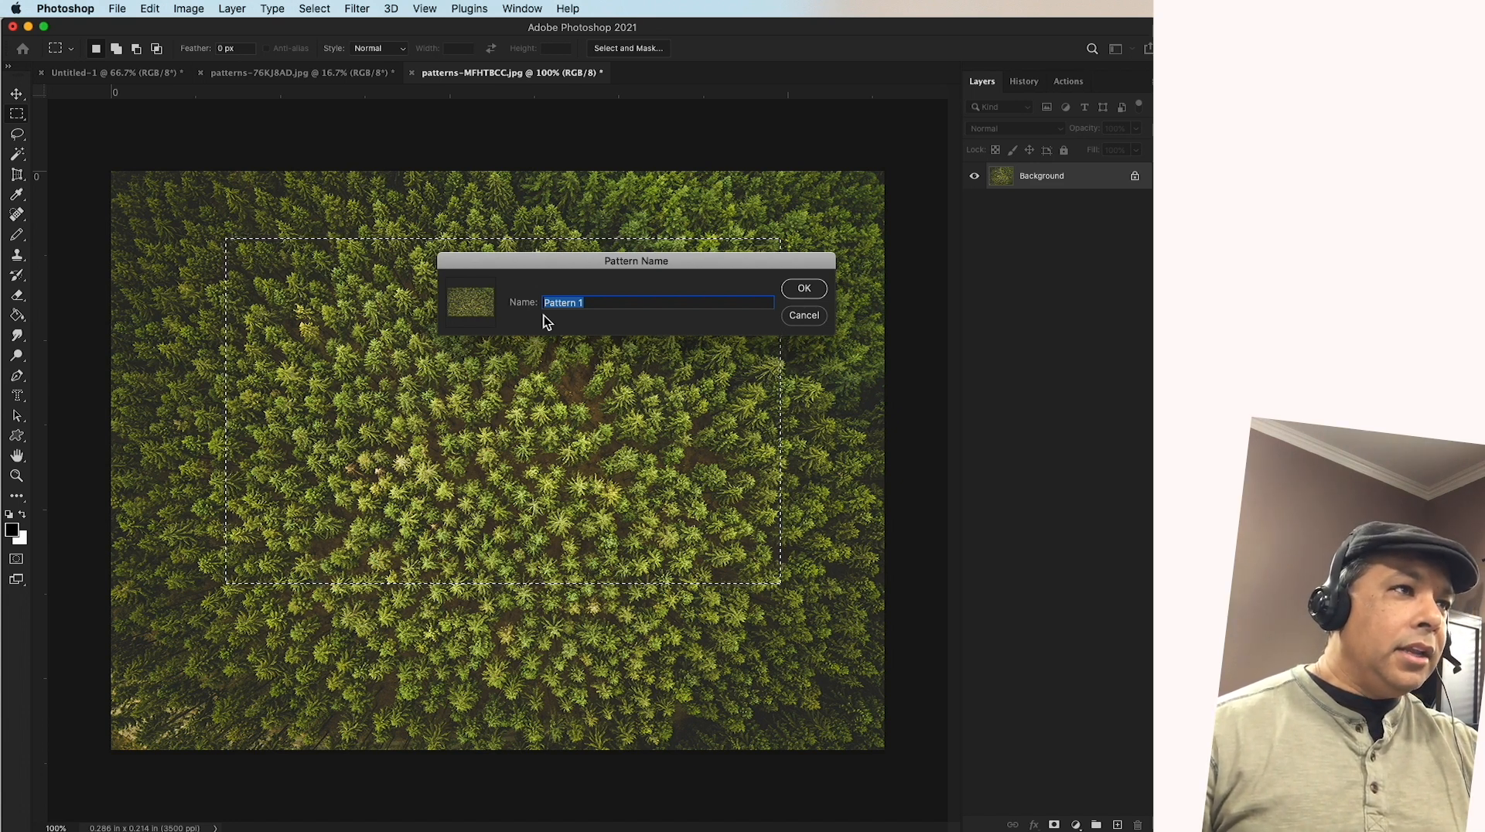
type("Top of Tre")
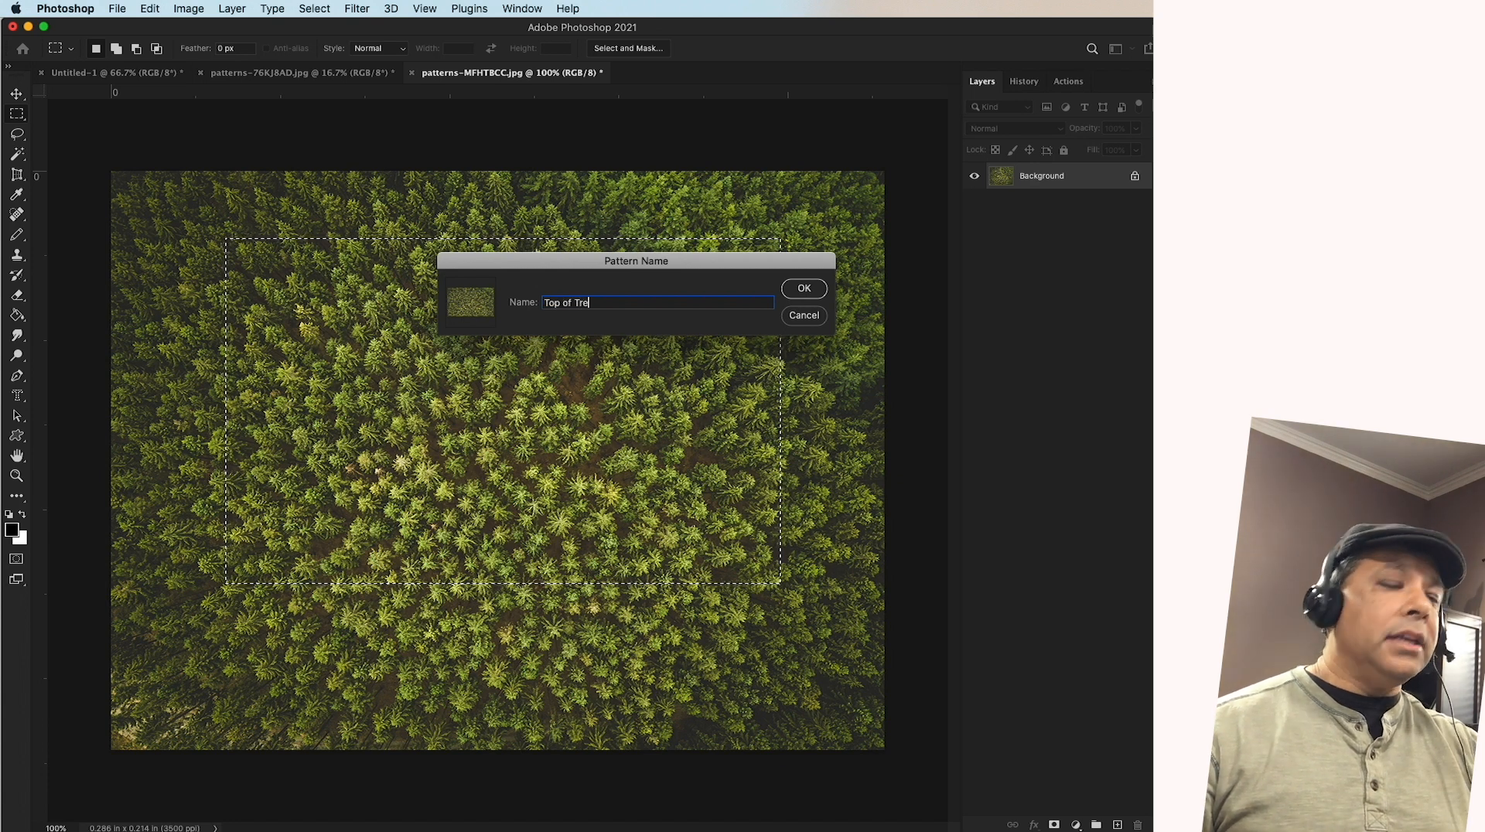
type("es")
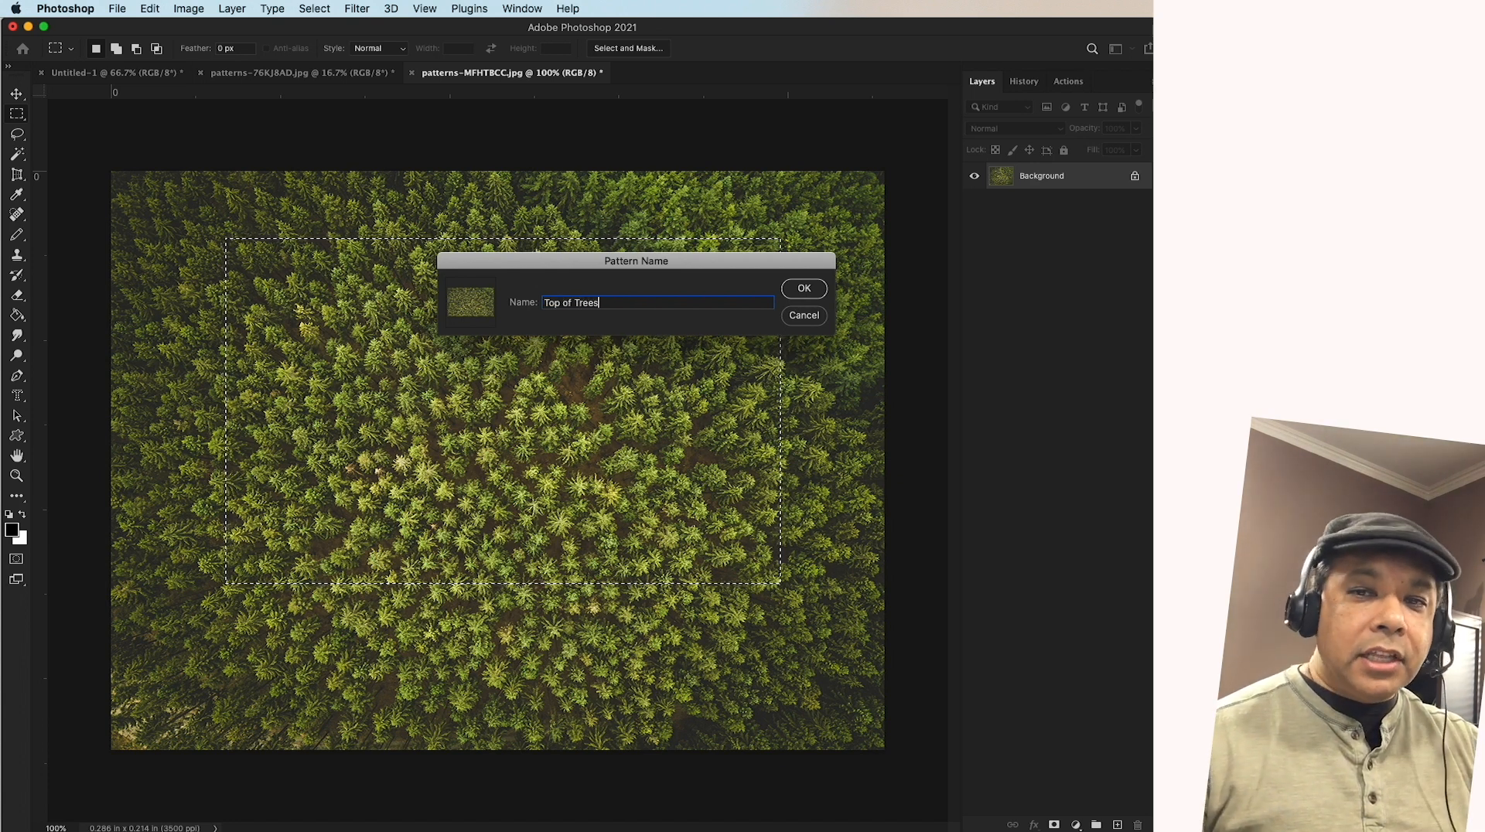
left_click(805, 289)
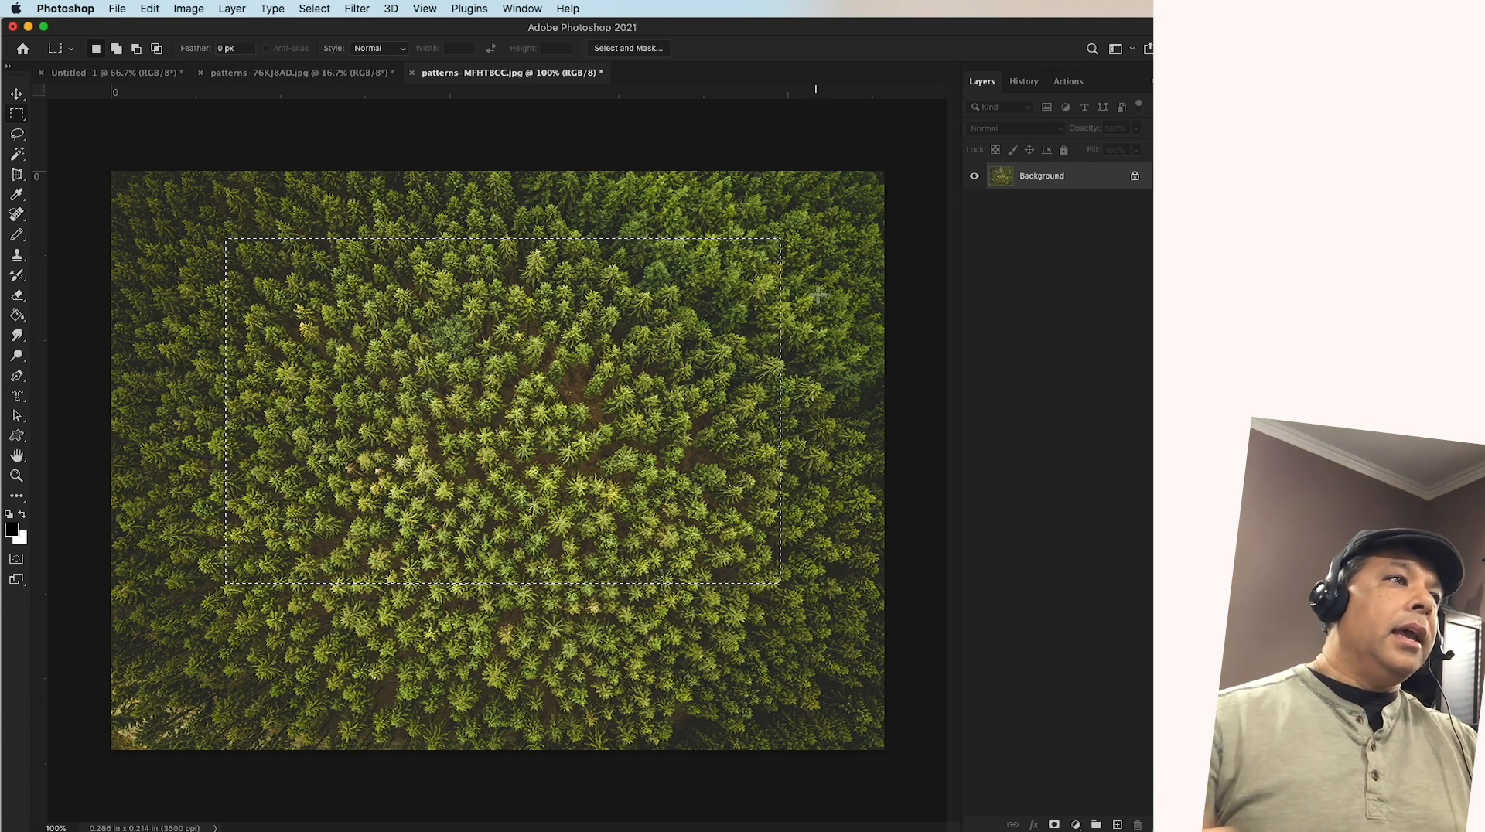
Create a new 1000 x 1000 pixel document at 72 pixels/inch, 8-bit RGB Color, with a white background
left_click(257, 71)
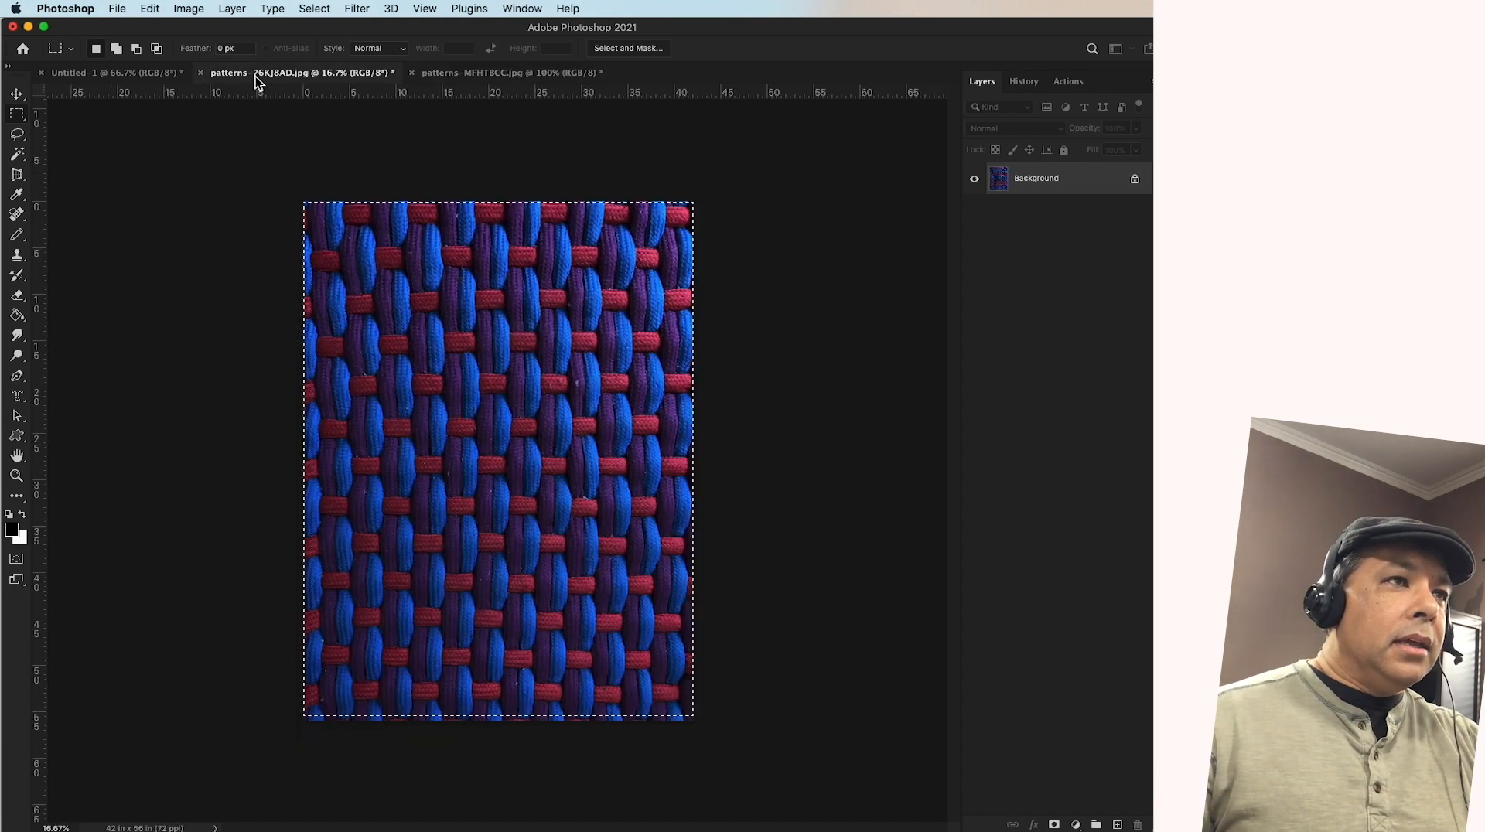
left_click(457, 78)
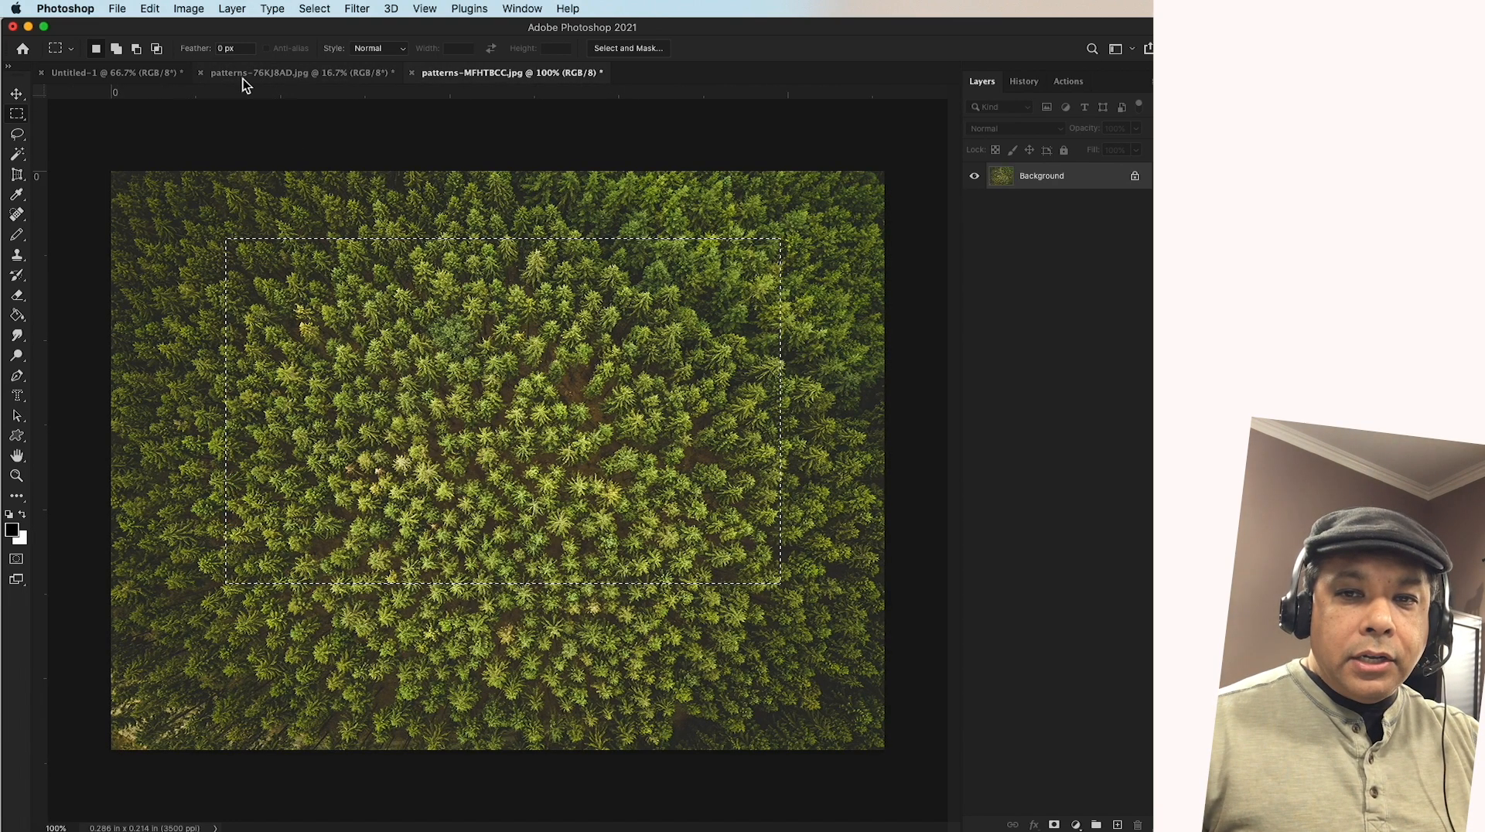
left_click(155, 73)
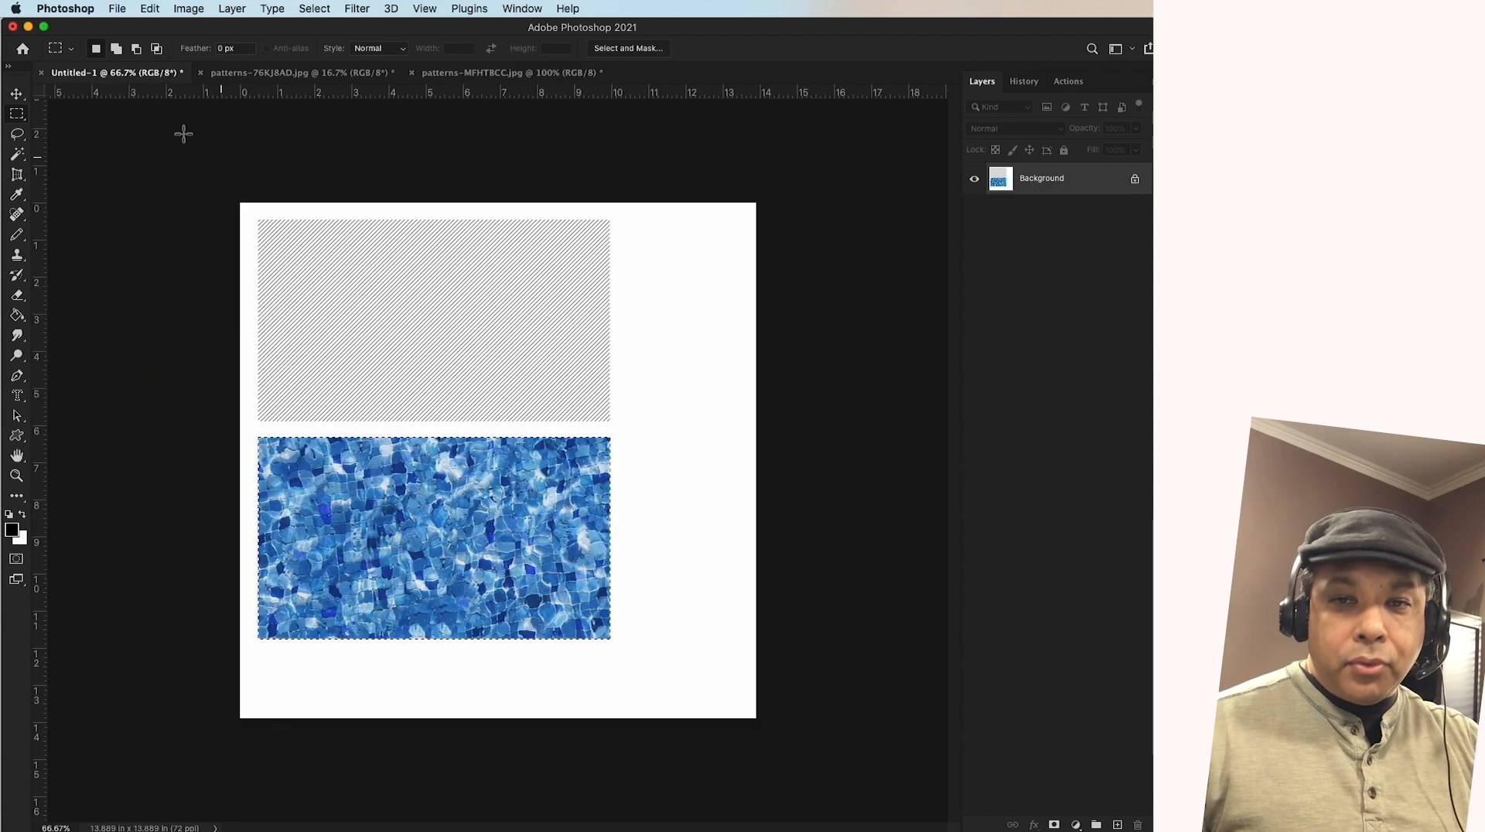
left_click(120, 14)
left_click(124, 28)
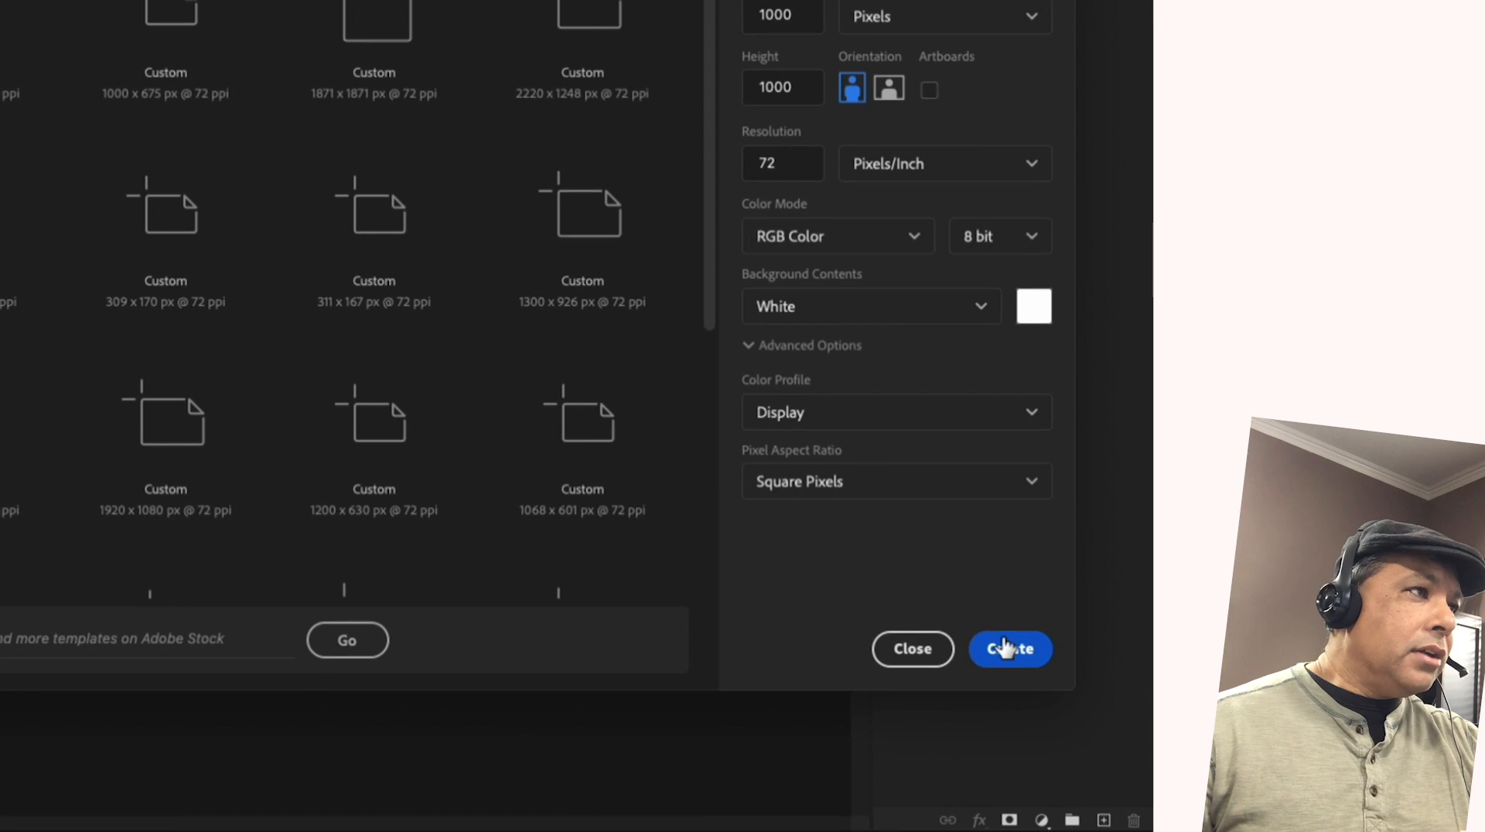
left_click(1002, 647)
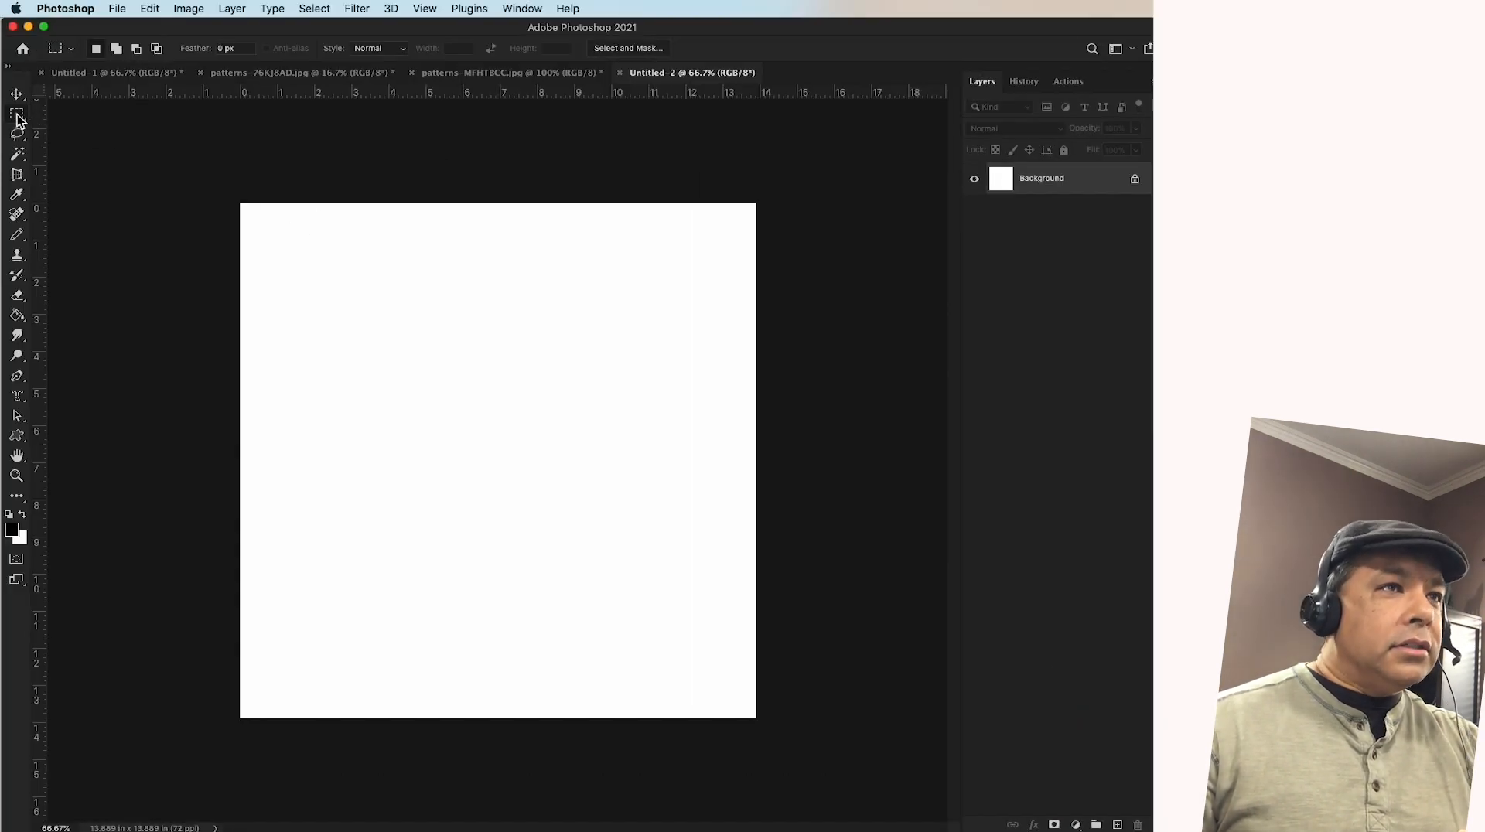
Fill a wide rectangular selection across the canvas's upper half with the Top of Trees pattern, moving that pattern into the Trees group
left_click_drag(272, 224, 697, 468)
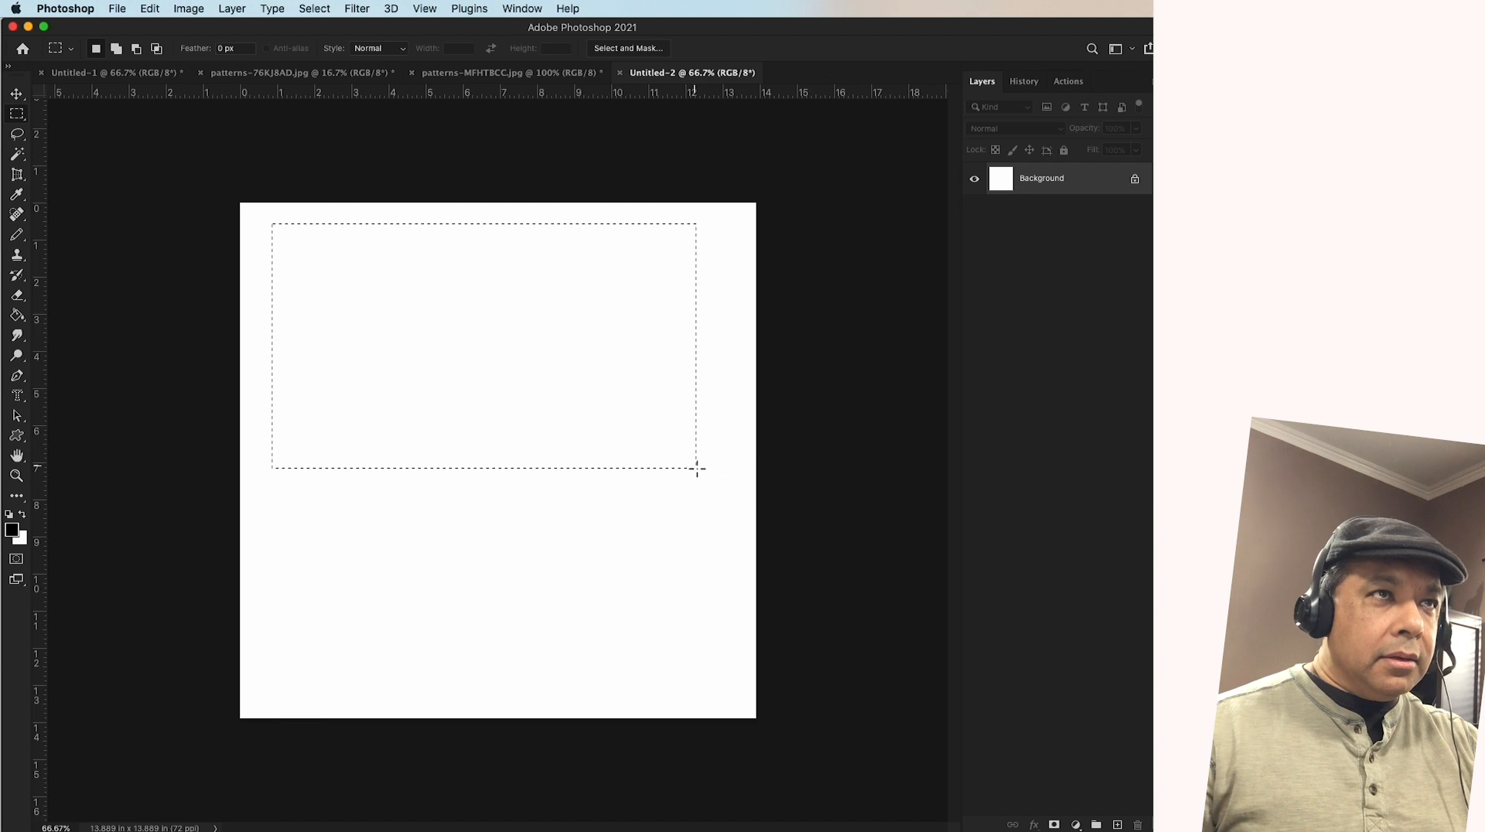
right_click(526, 275)
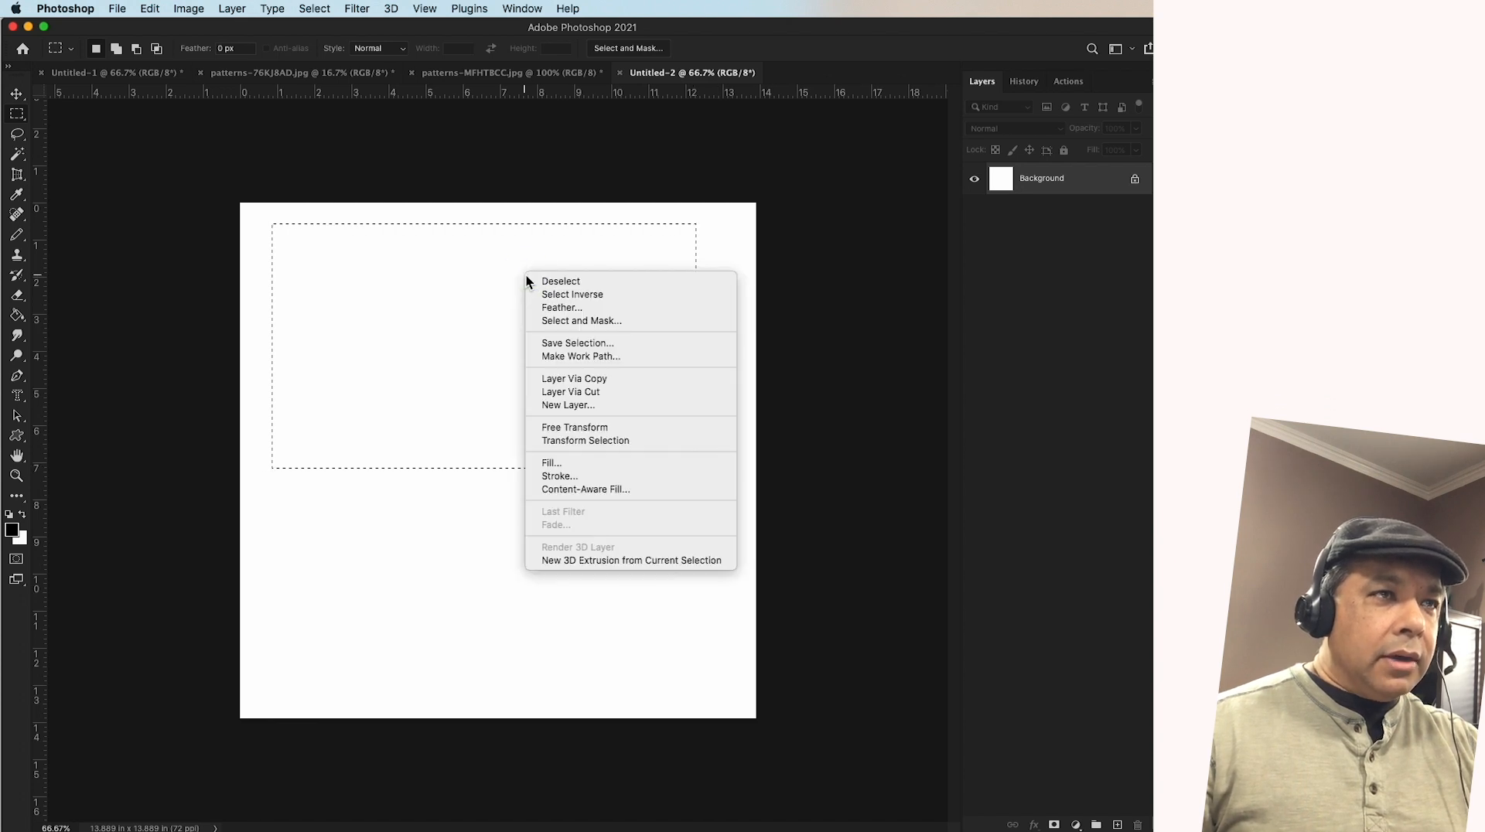
left_click(544, 464)
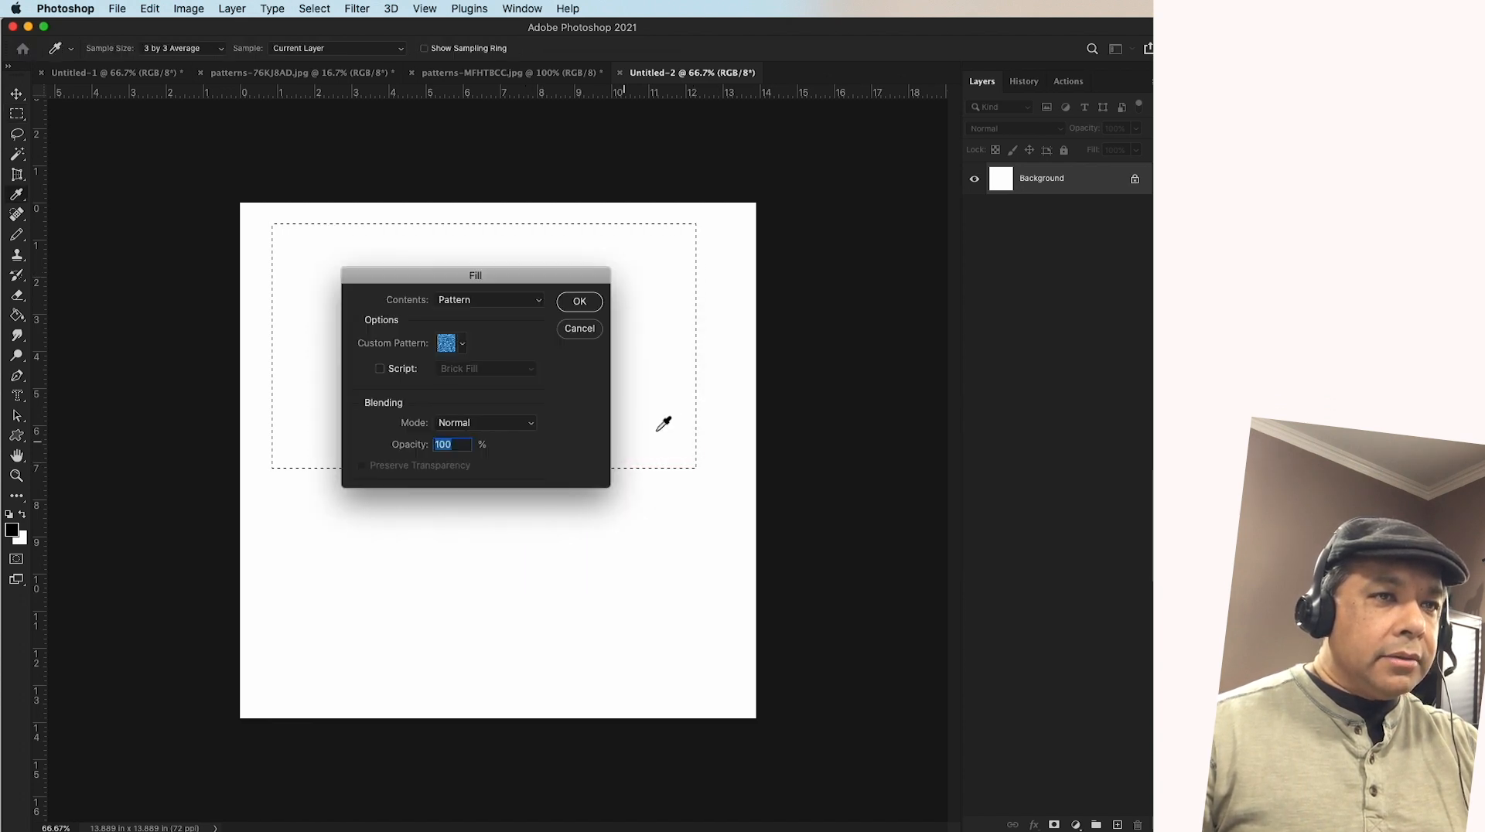
left_click(463, 345)
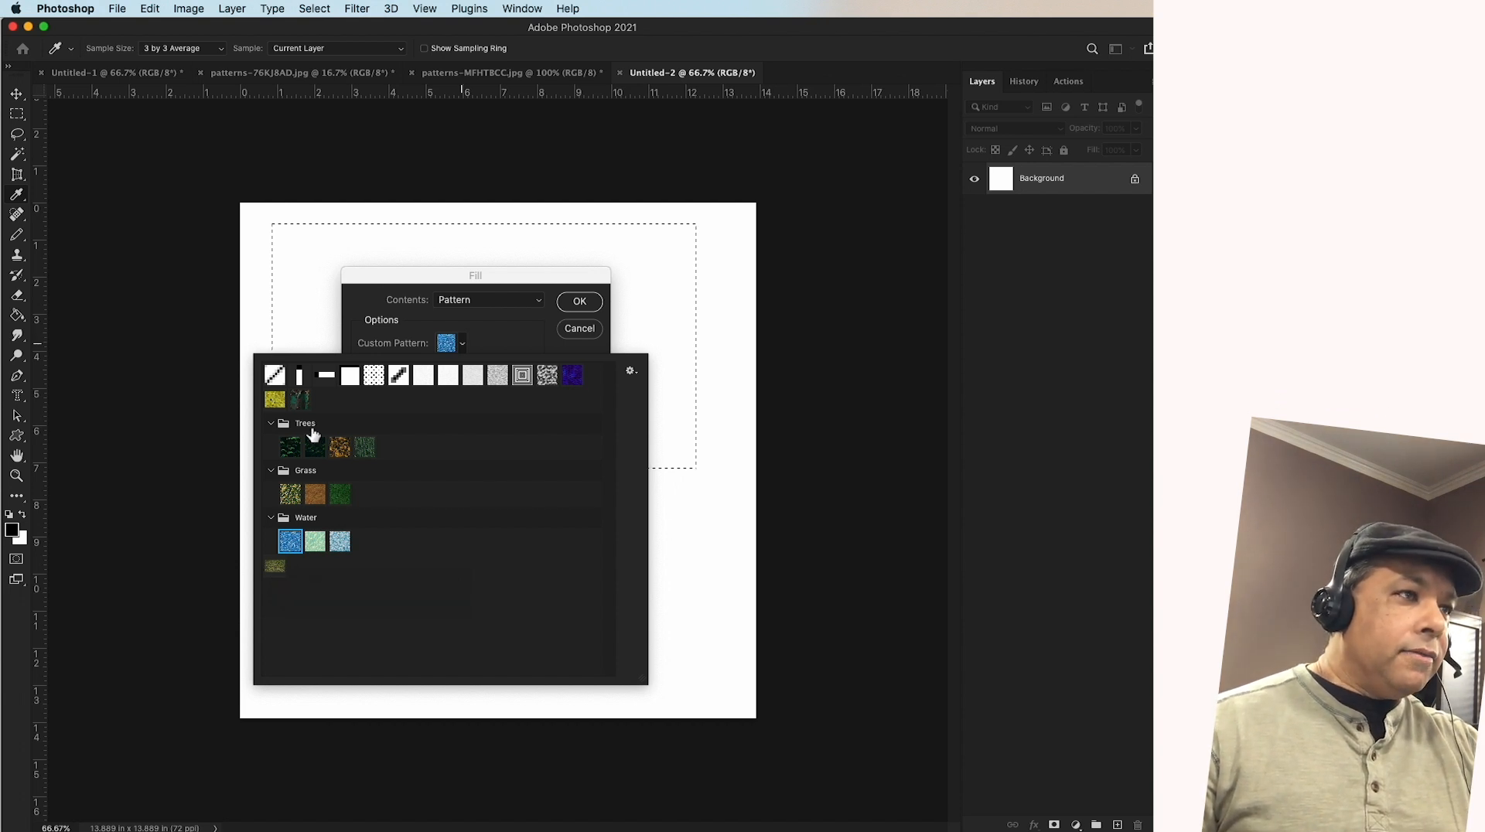
left_click_drag(274, 566, 421, 447)
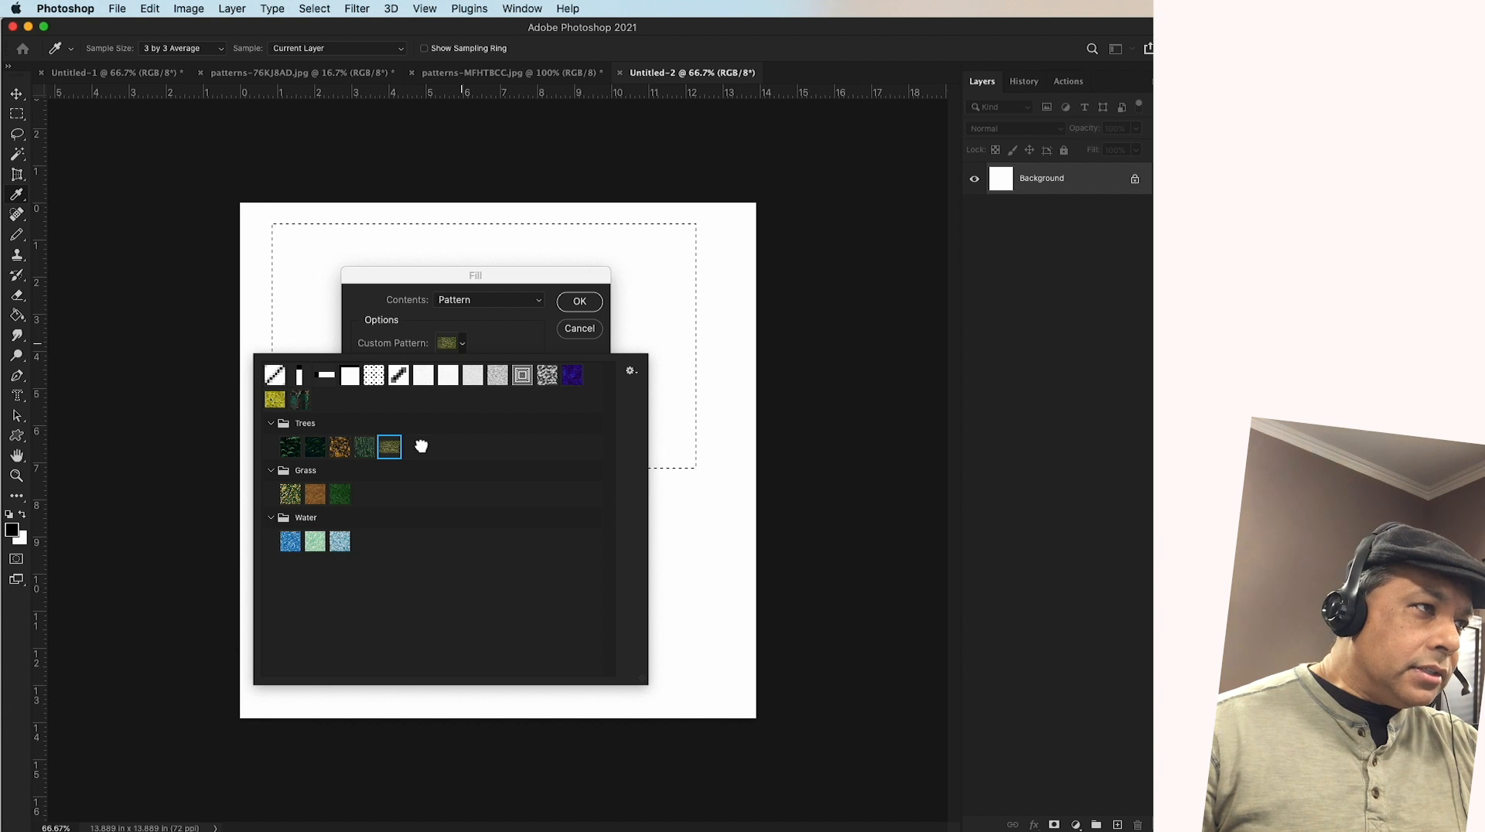
left_click(581, 301)
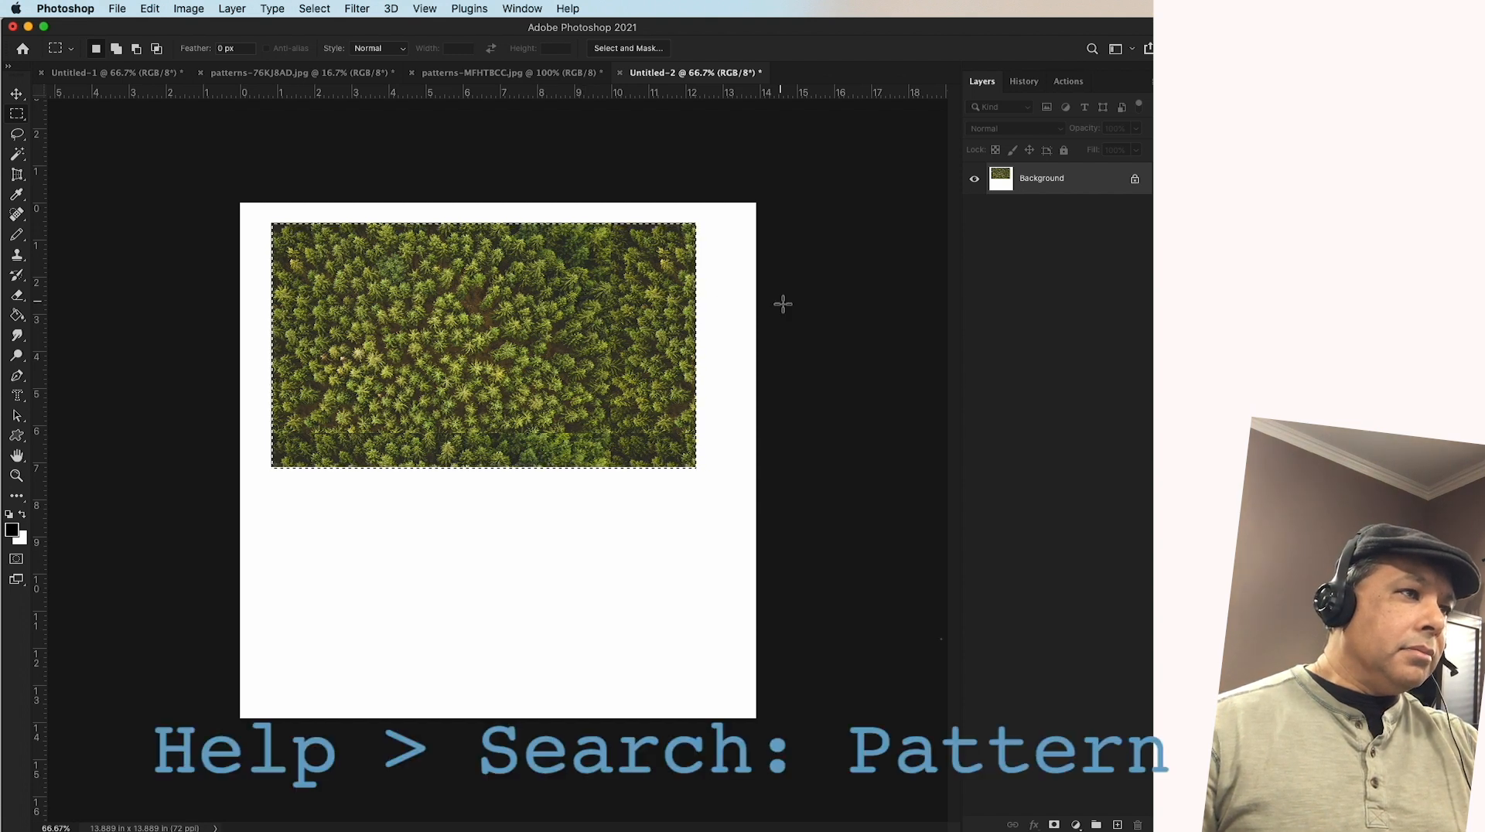
Search the help for "pattern", show the Patterns panel and expand its Trees group
left_click(567, 8)
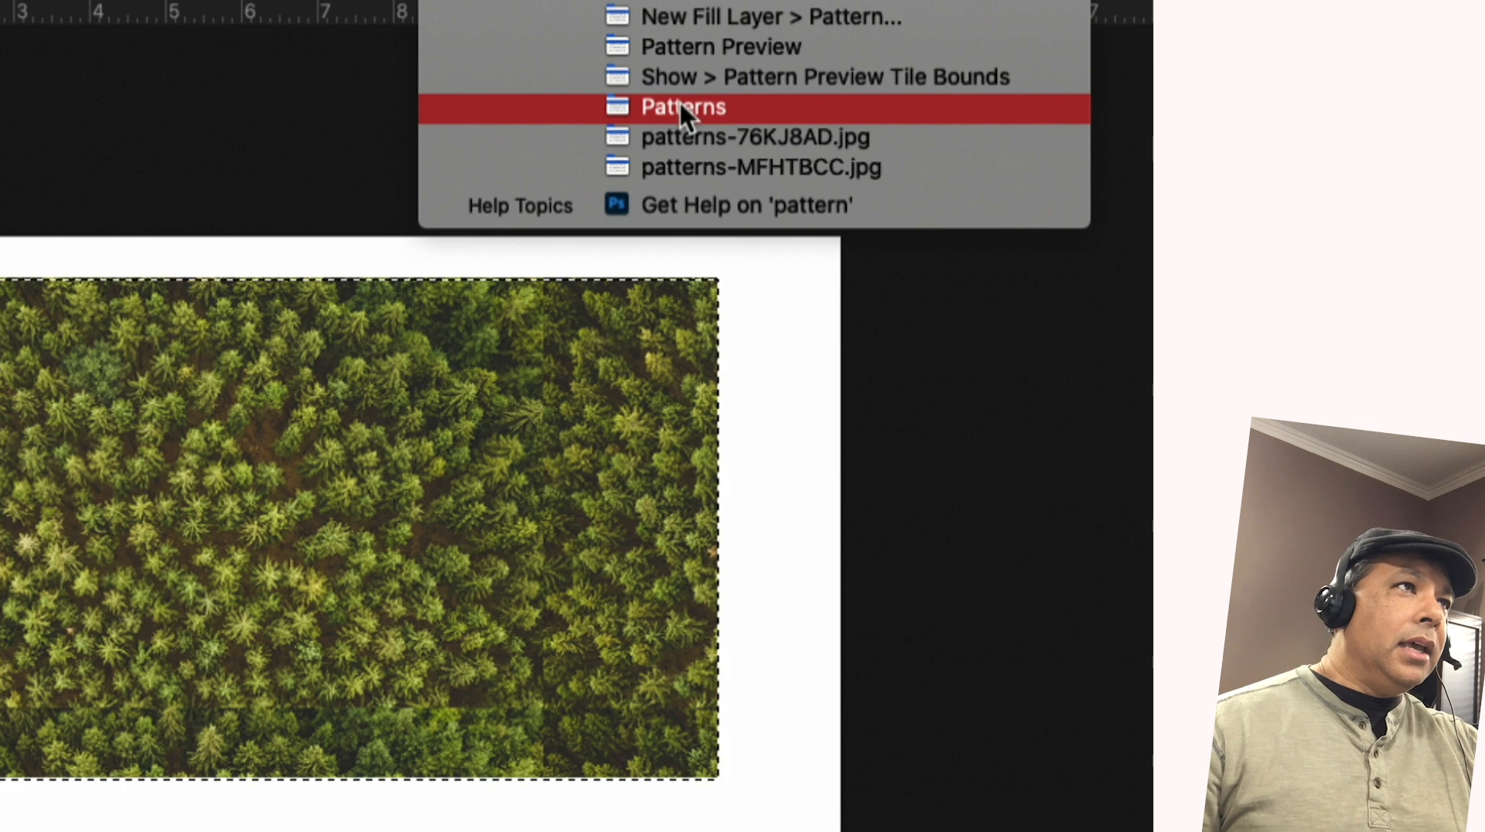
mouse_move(681, 108)
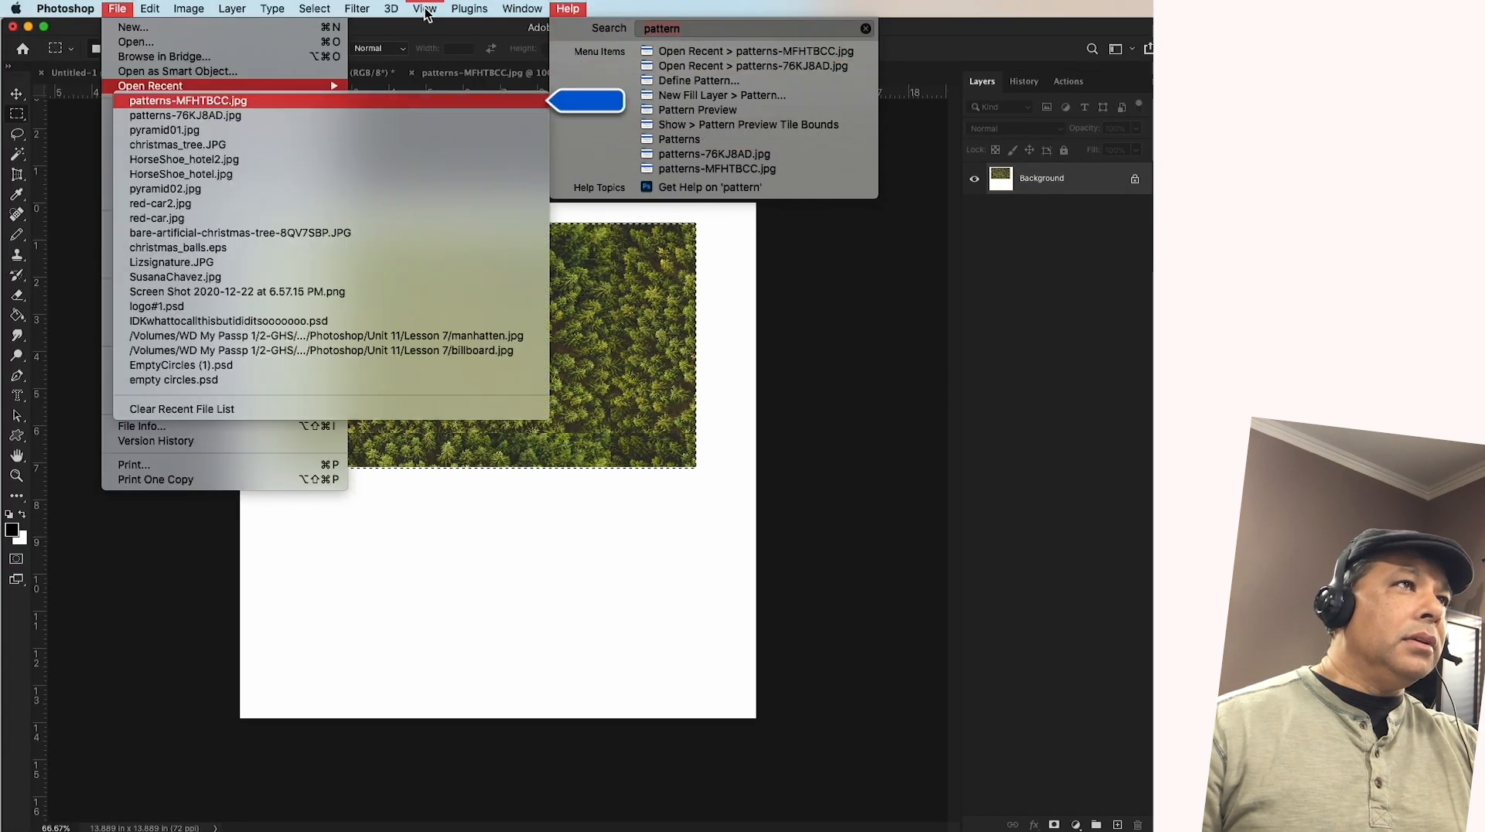
mouse_move(529, 17)
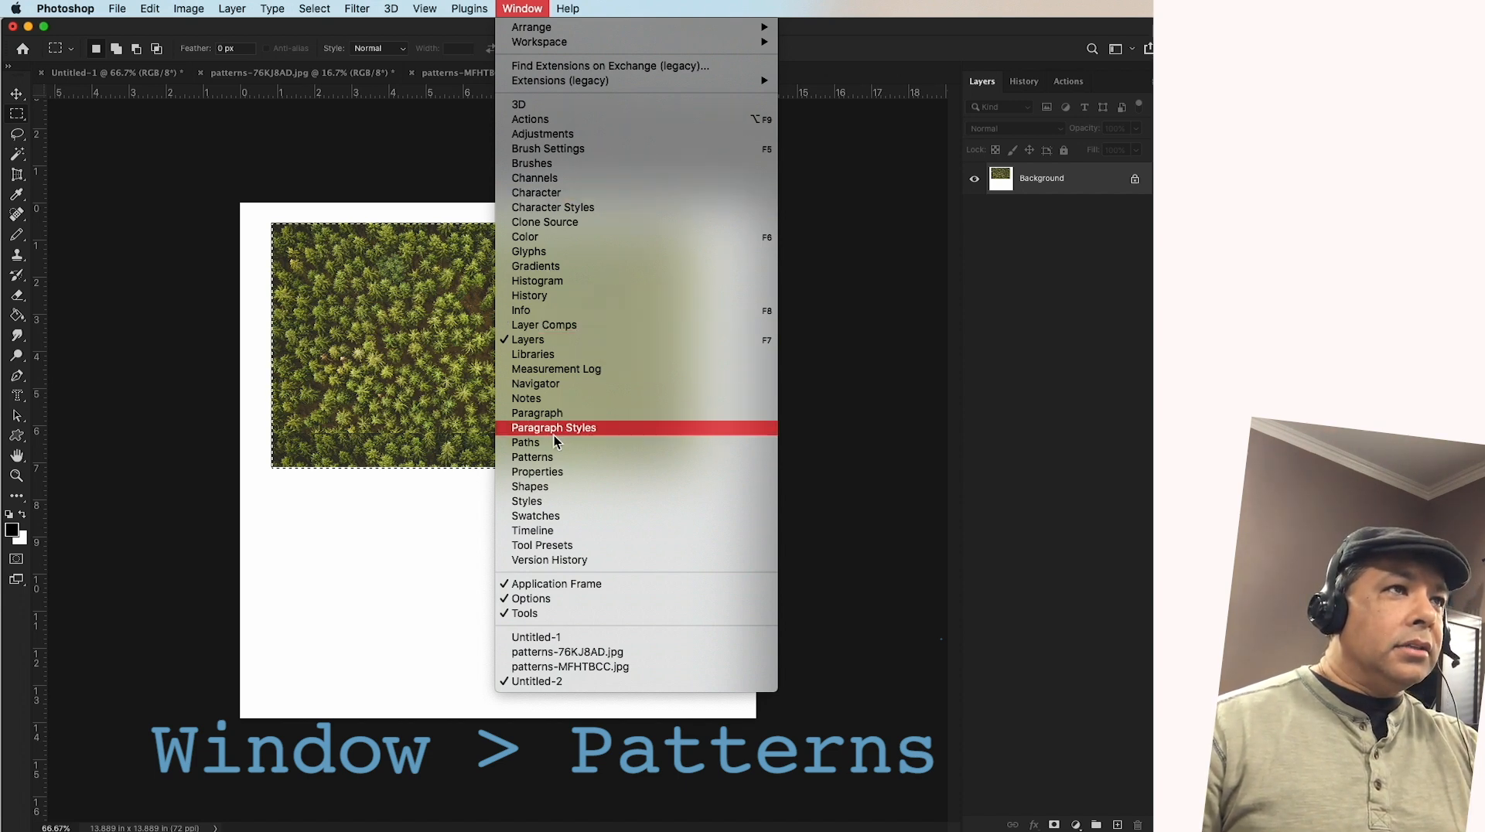
left_click(536, 459)
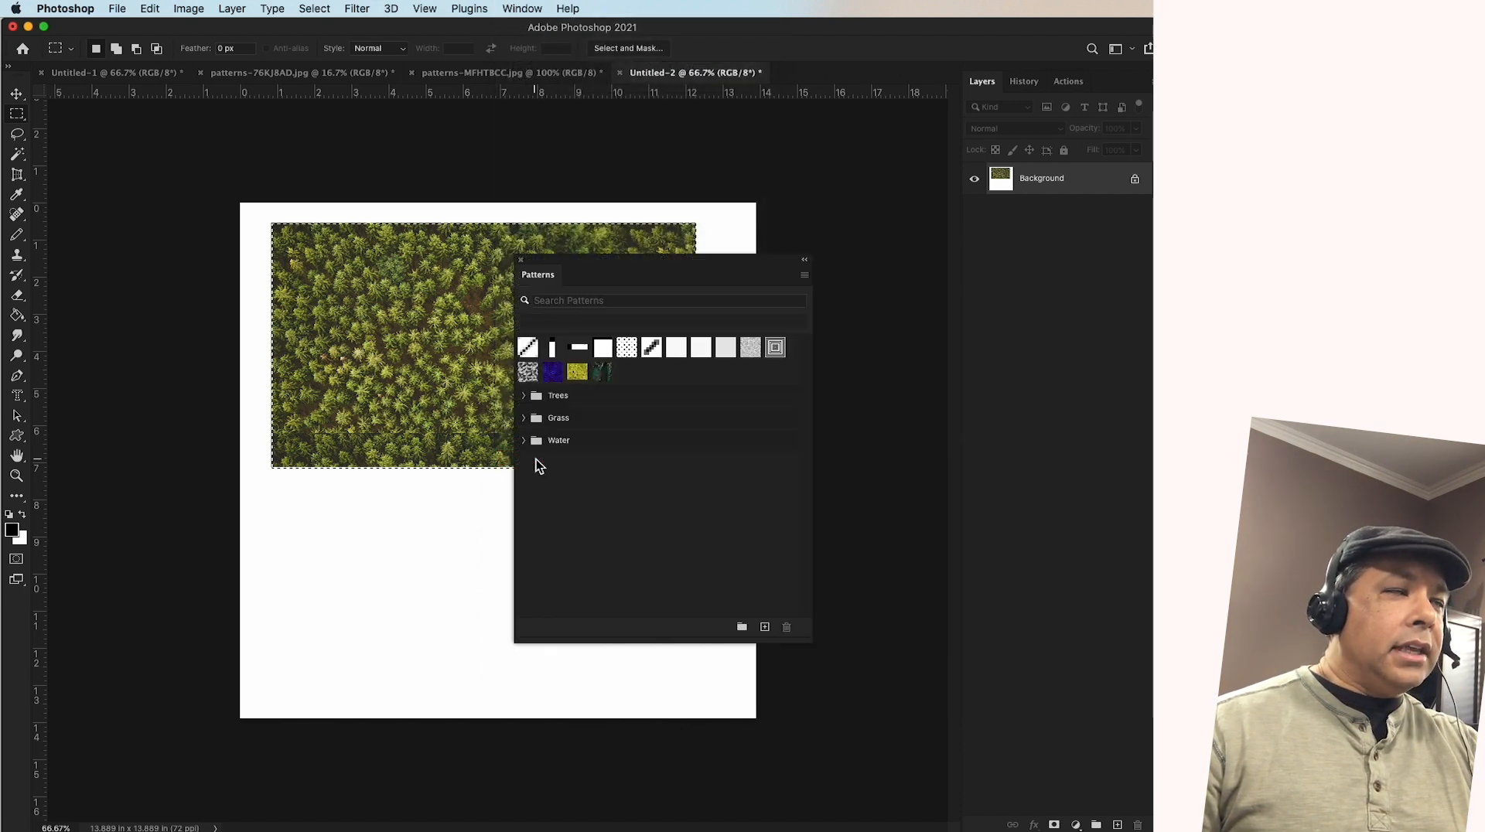
left_click(525, 396)
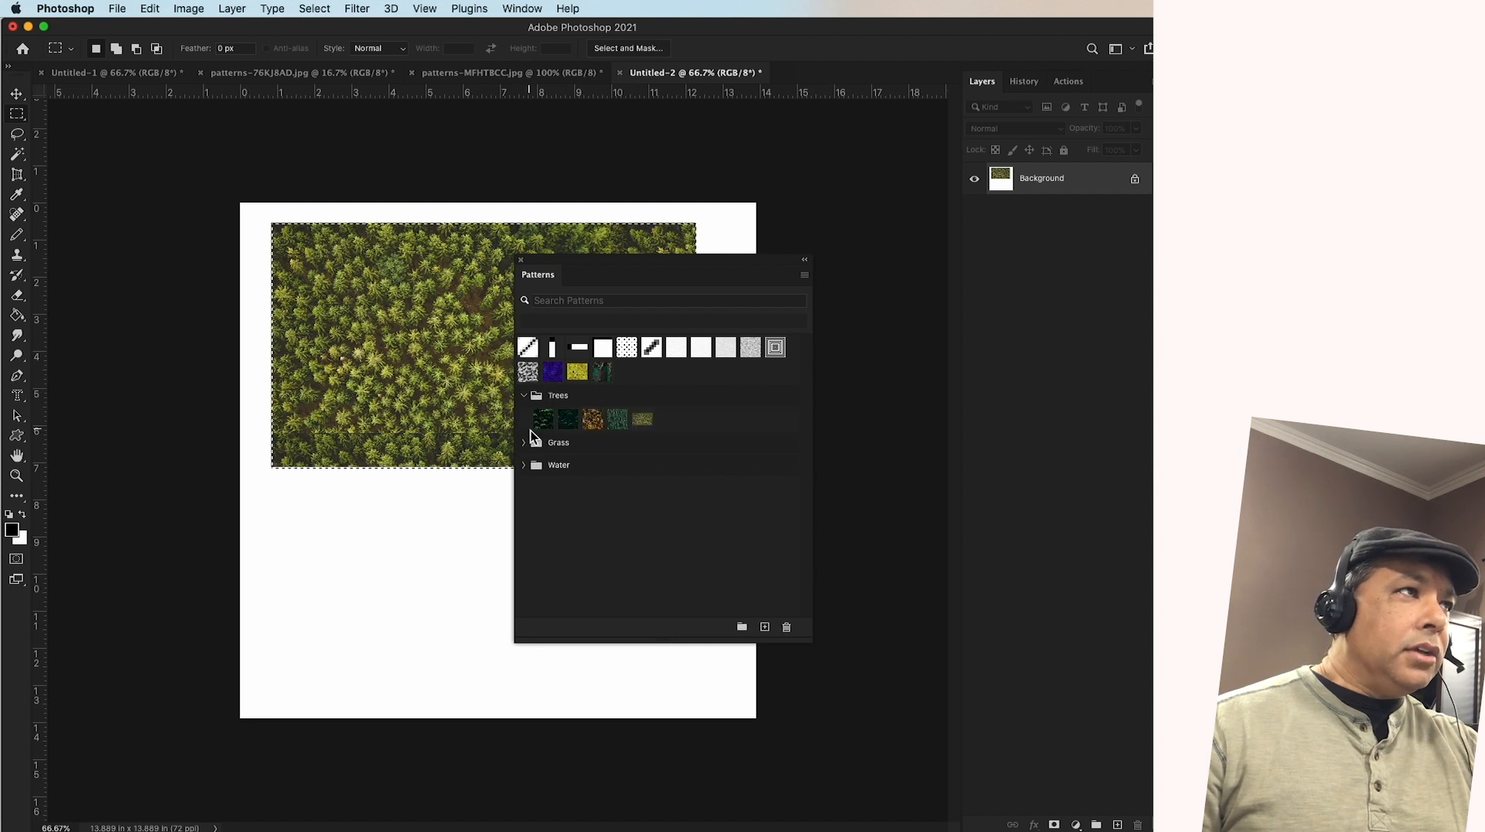
Expand the Grass and Water groups in the pattern list to view their patterns
left_click(524, 443)
left_click(524, 490)
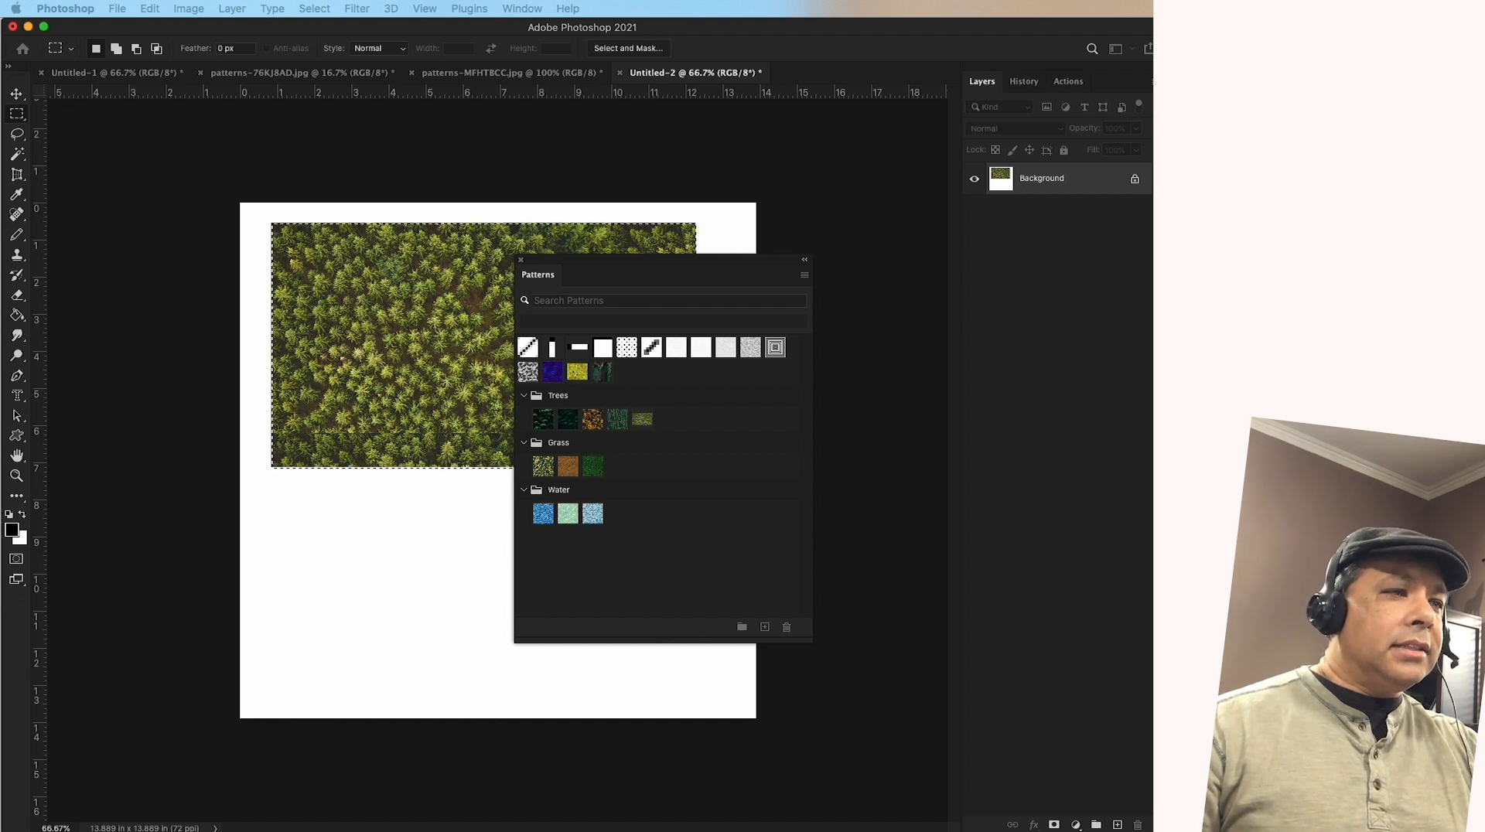
left_click_drag(584, 132, 703, 165)
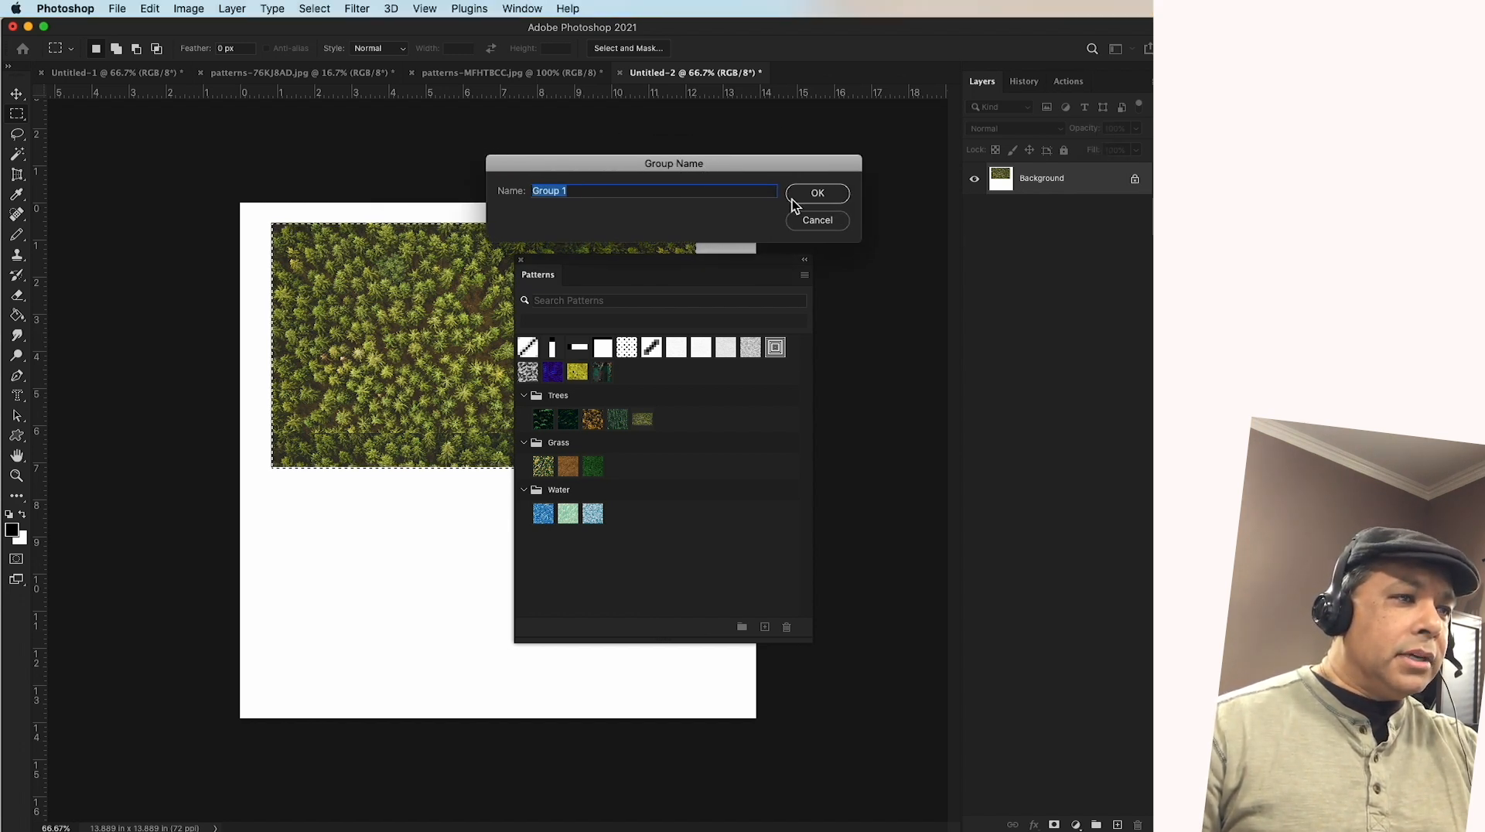
left_click(810, 221)
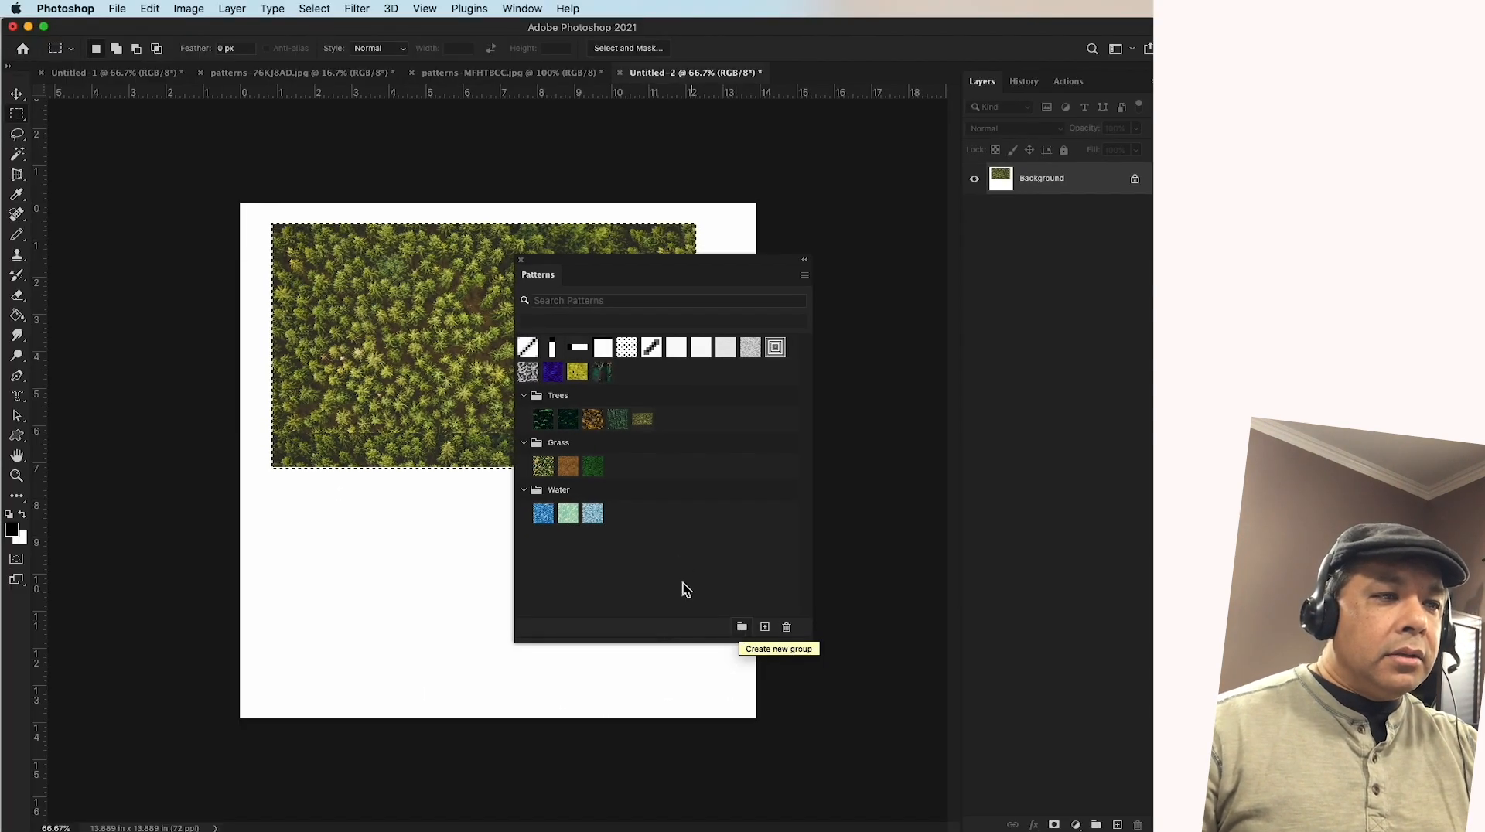
Delete the ungrouped pattern named sleeve from the pattern list
left_click(602, 372)
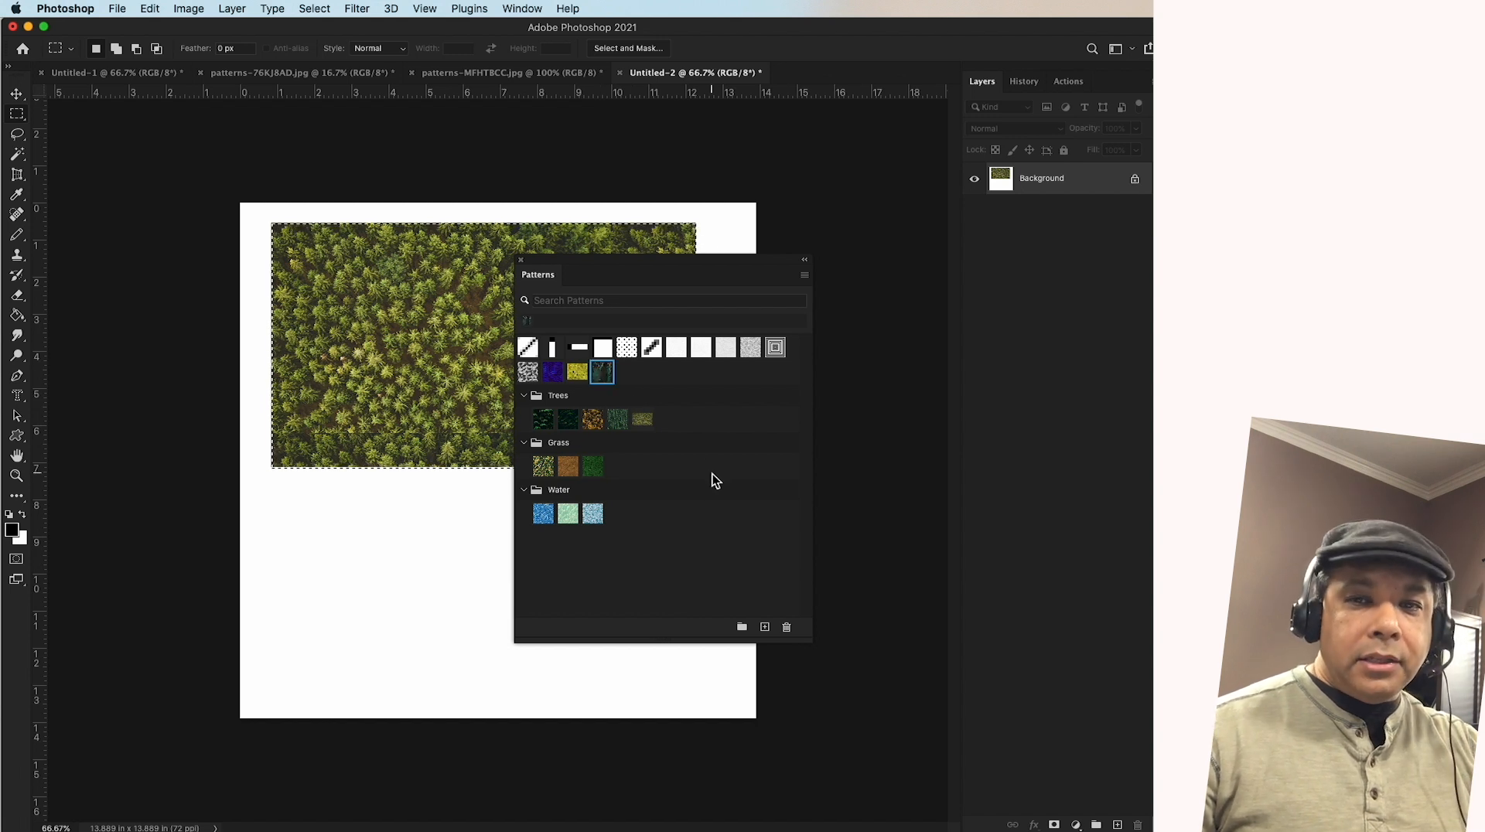
left_click(787, 629)
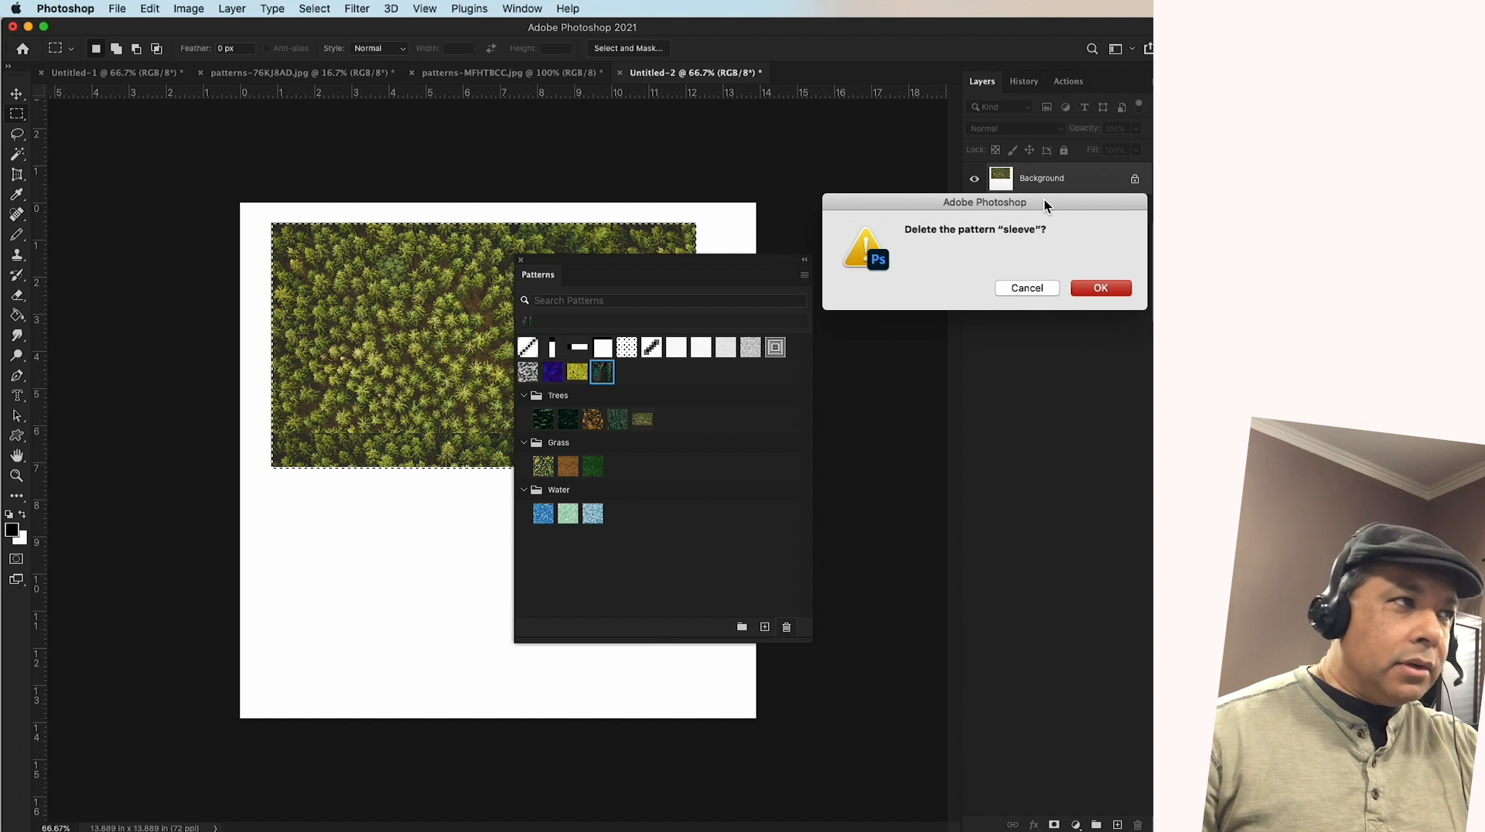
left_click_drag(1047, 206, 728, 230)
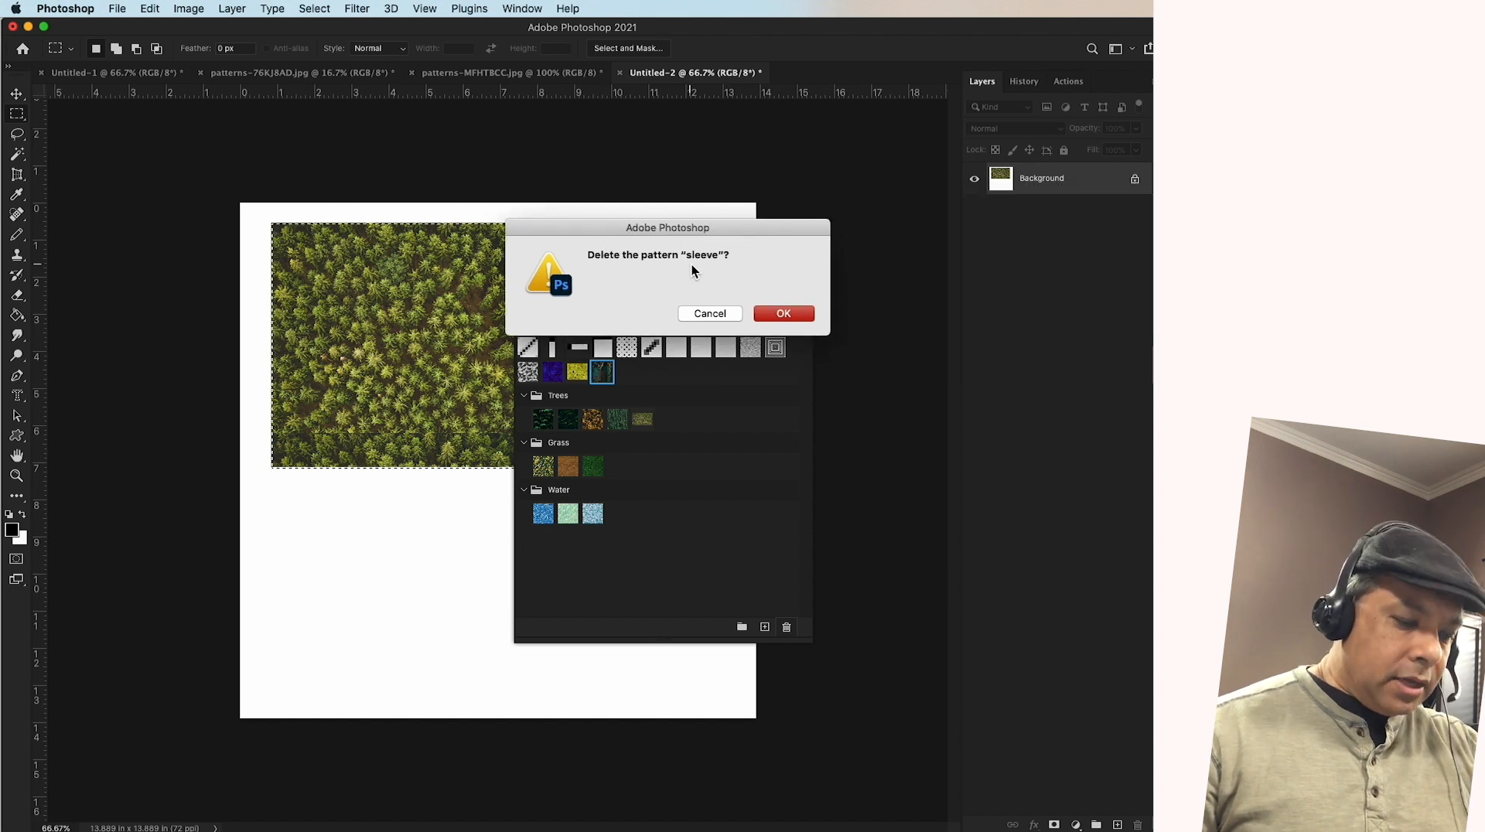
left_click(773, 312)
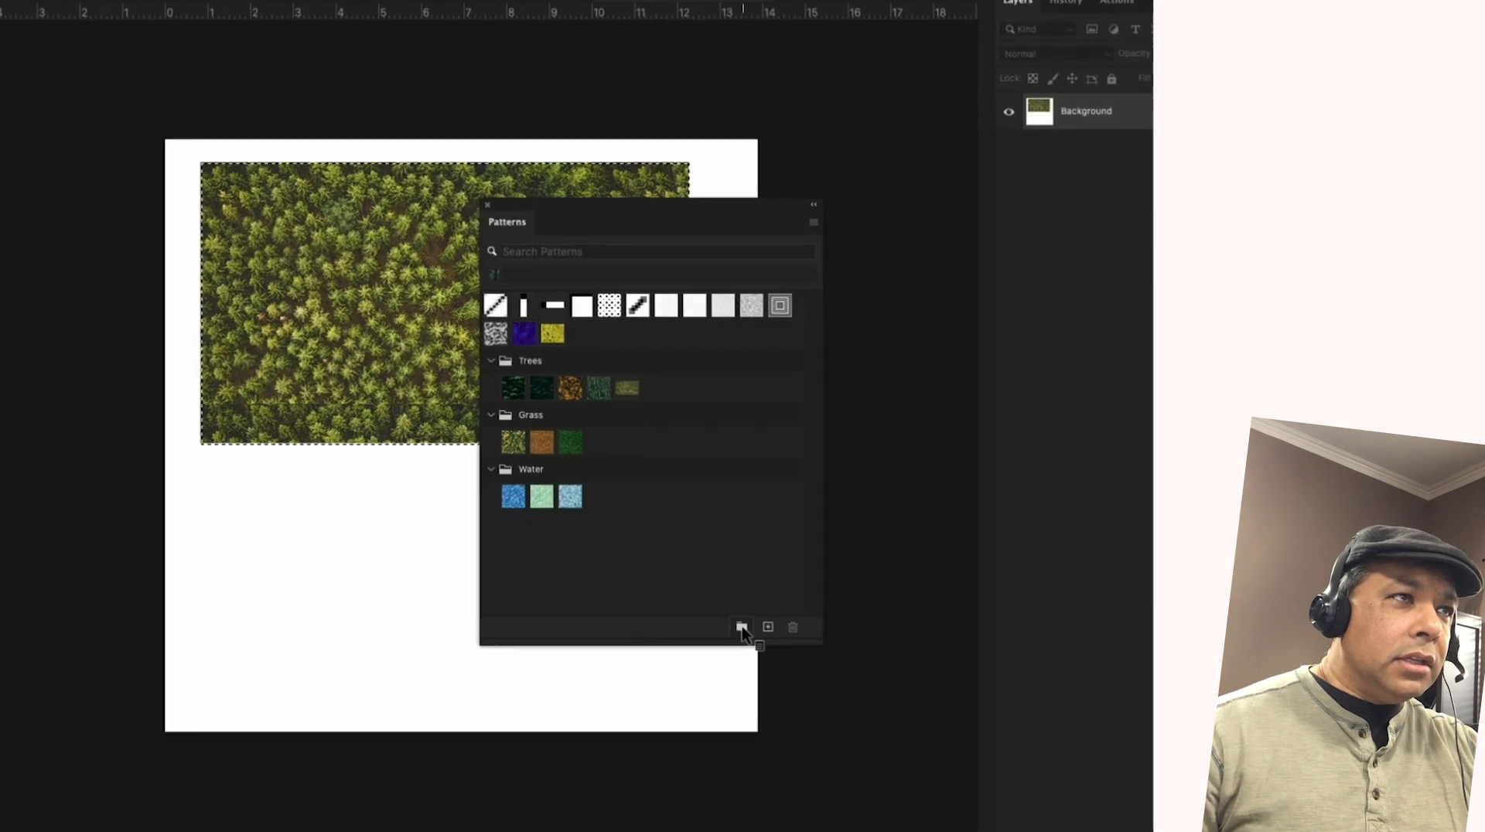
Create a new pattern group named Cloth
left_click(742, 629)
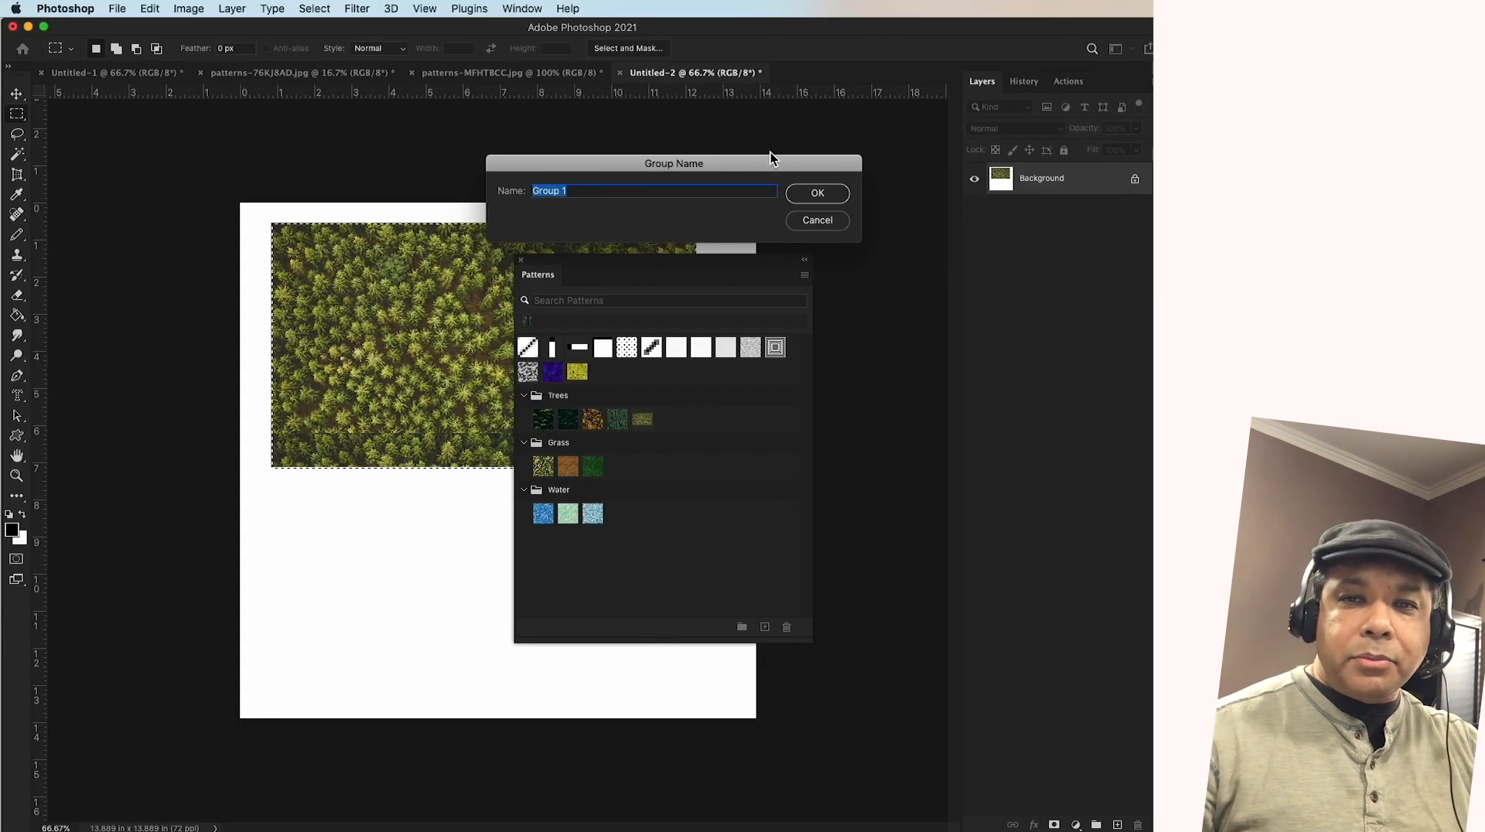
left_click_drag(782, 159, 794, 161)
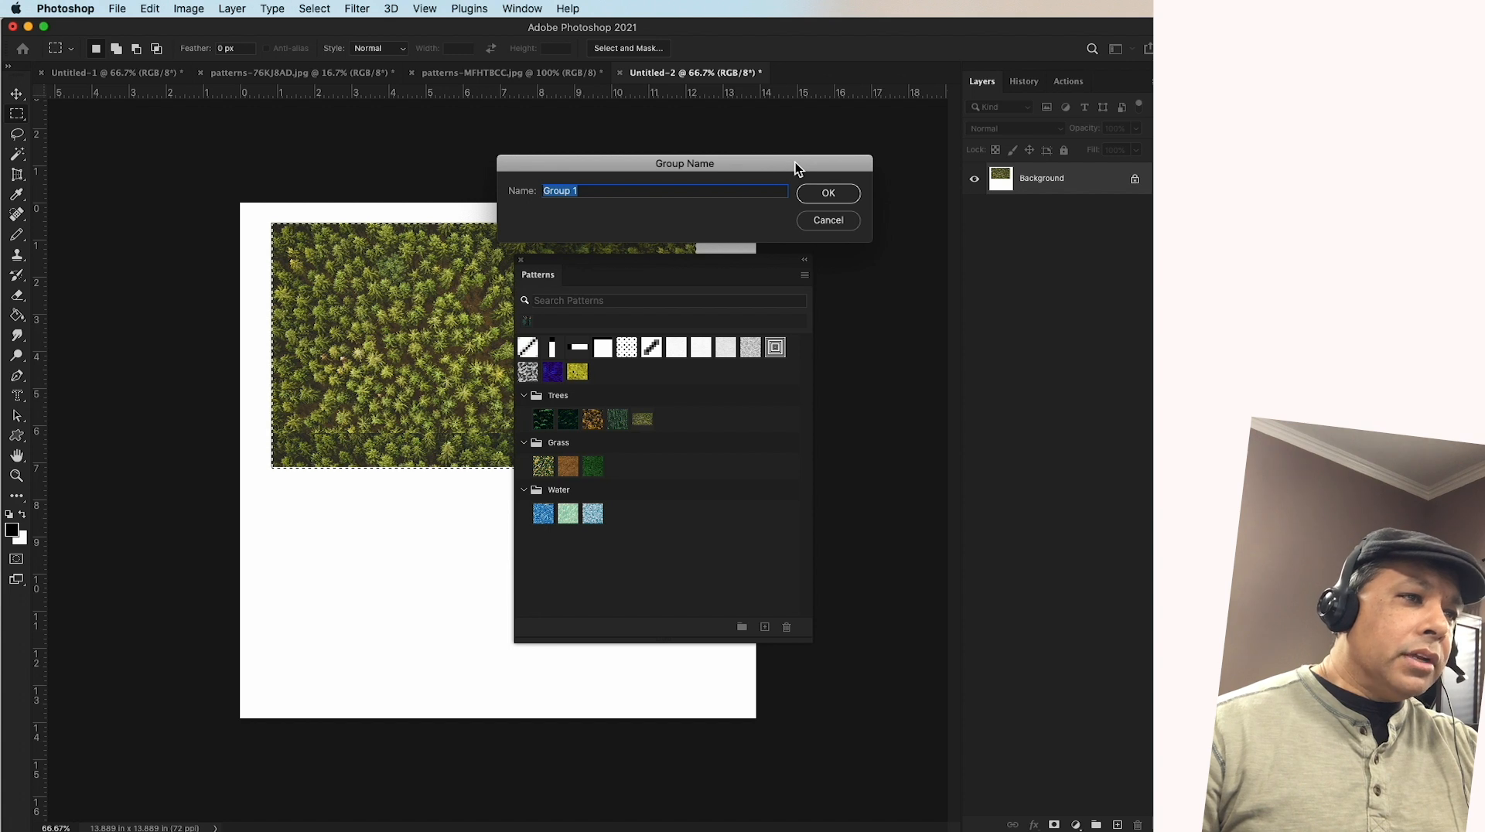
type("Cloth")
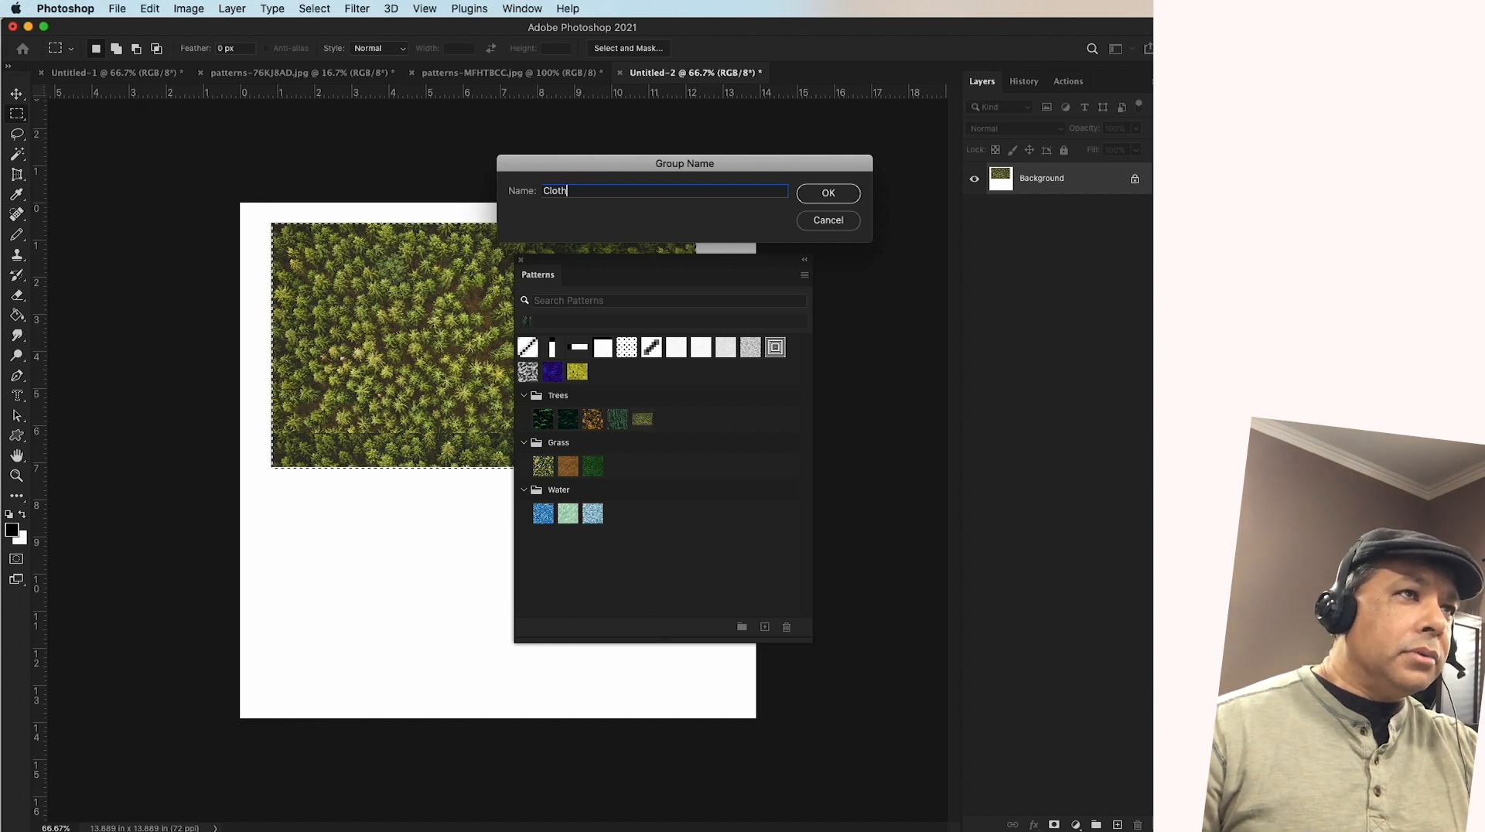
left_click(848, 197)
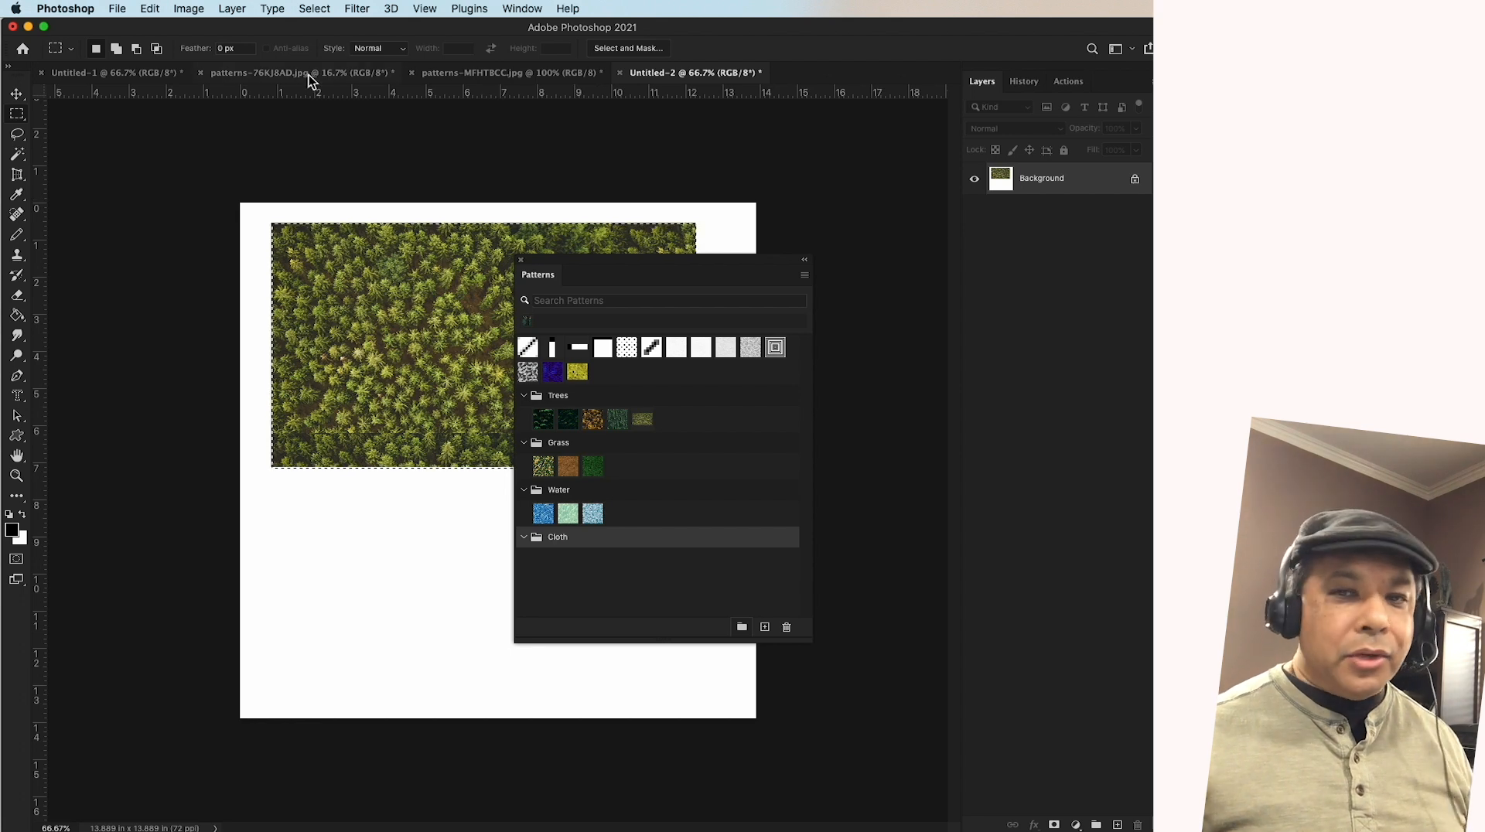
Switch to Finder and locate patterns-76KJ8AD.jpg in the Ep11_1 folder
key("super+Tab")
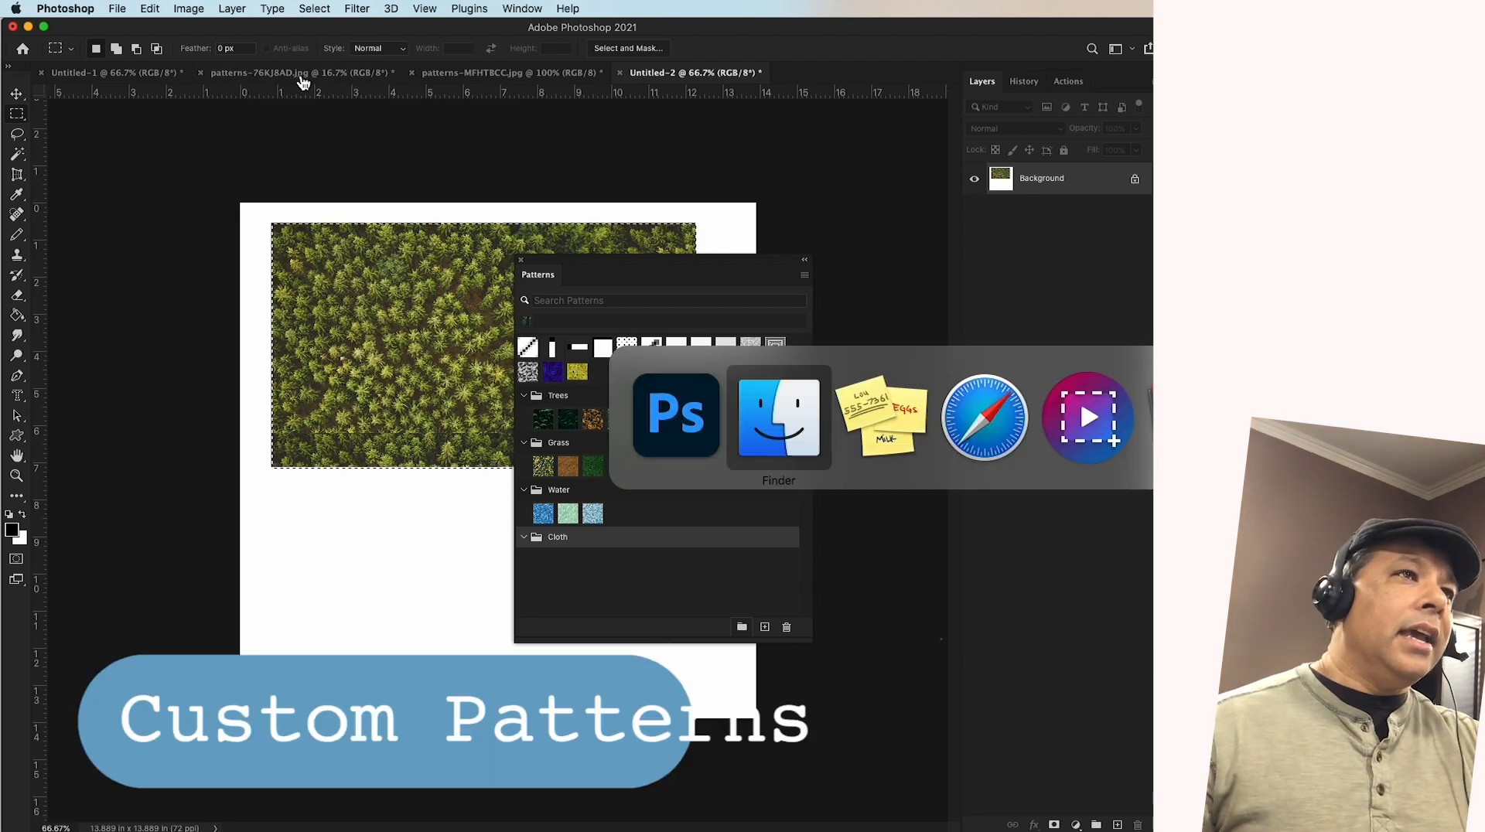
left_click(971, 188)
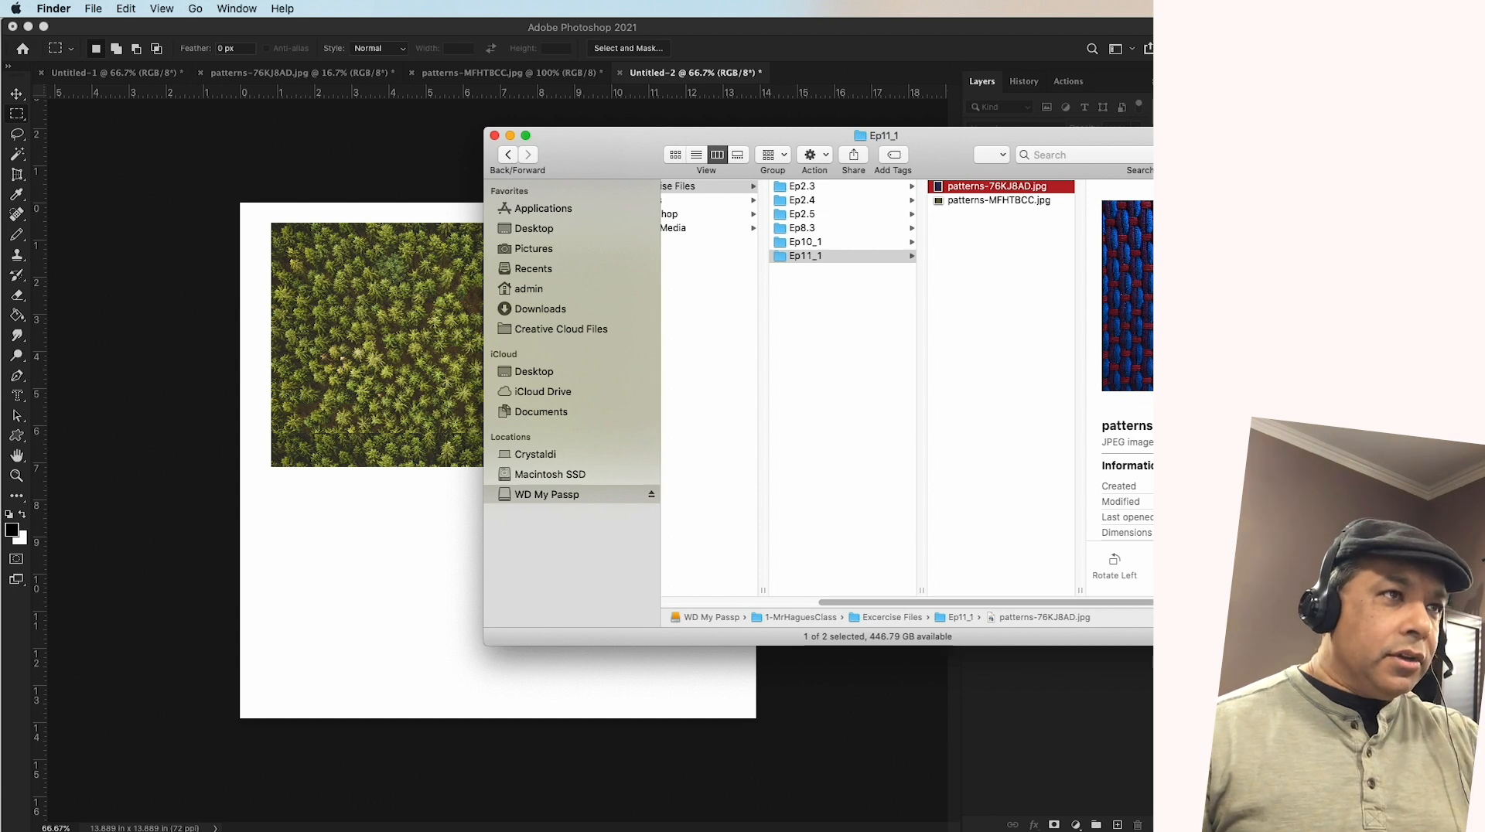
right_click(992, 191)
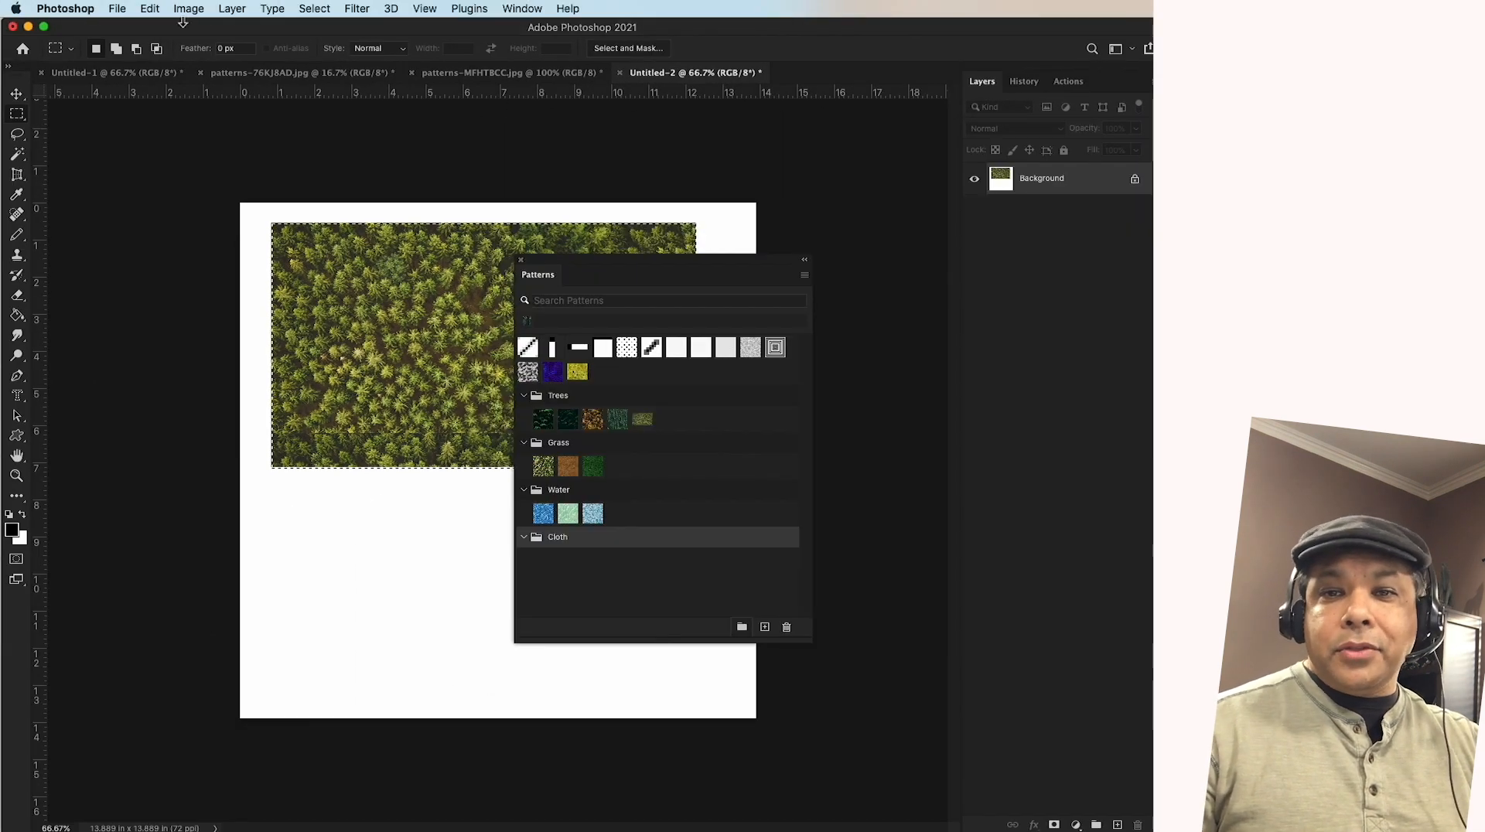
left_click(116, 8)
left_click(121, 37)
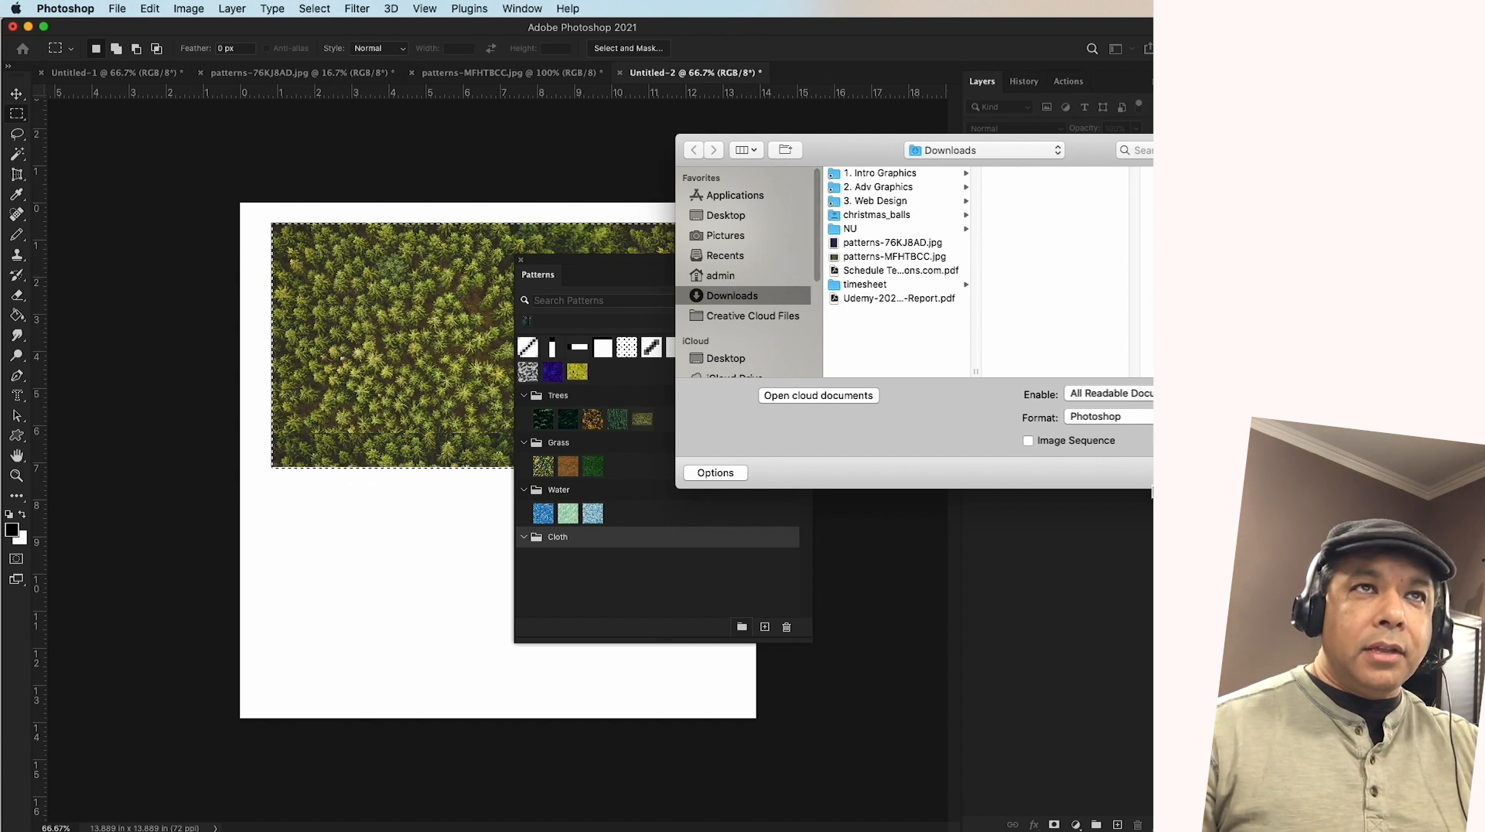
key("Escape")
Display the patterns-76KJ8AD.jpg document with the Patterns panel moved clear, and marquee-select a large square area of its upper part
left_click(102, 72)
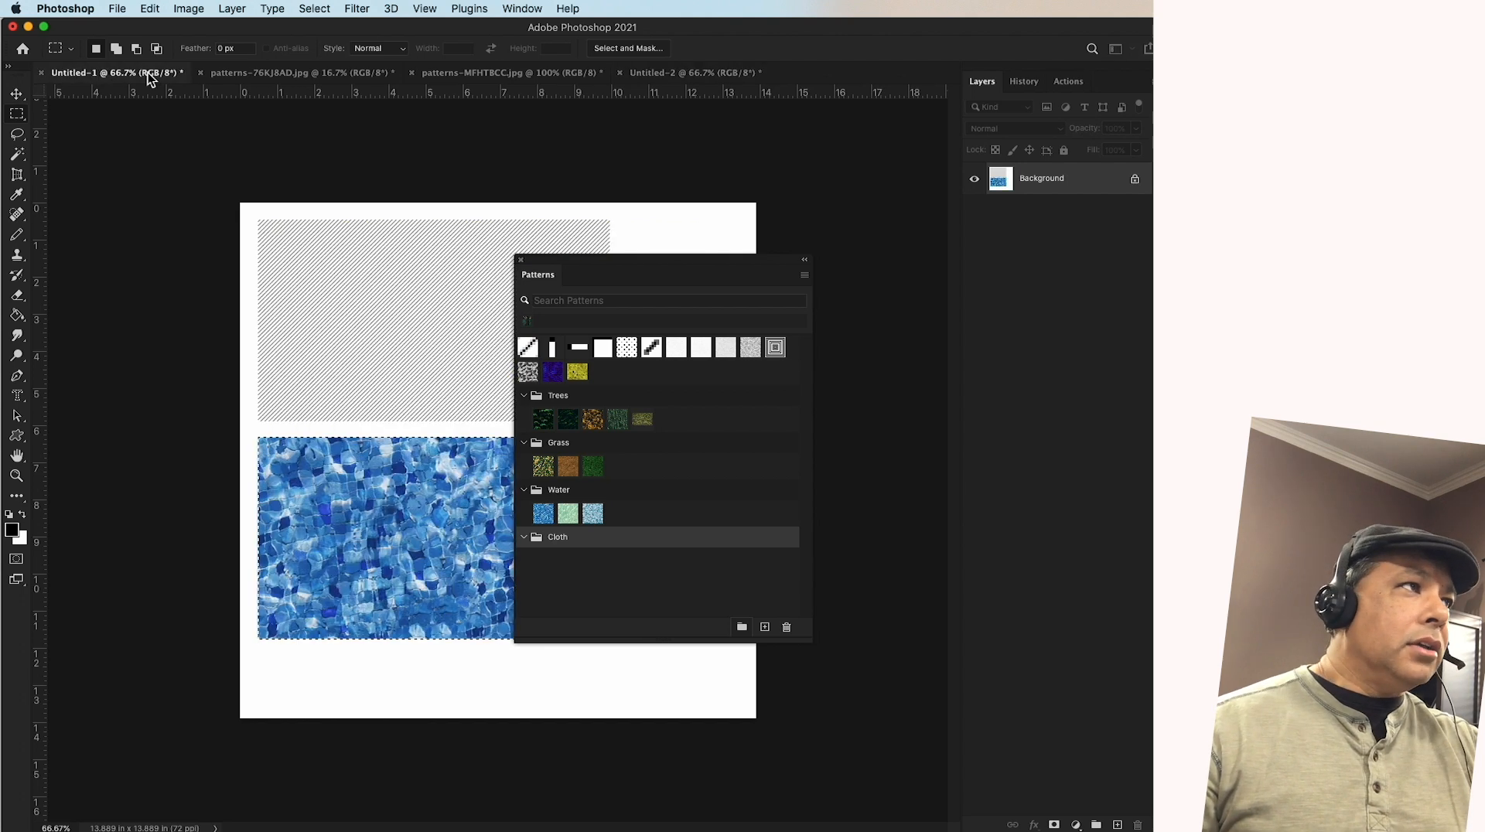
left_click(251, 74)
left_click_drag(600, 263, 1081, 275)
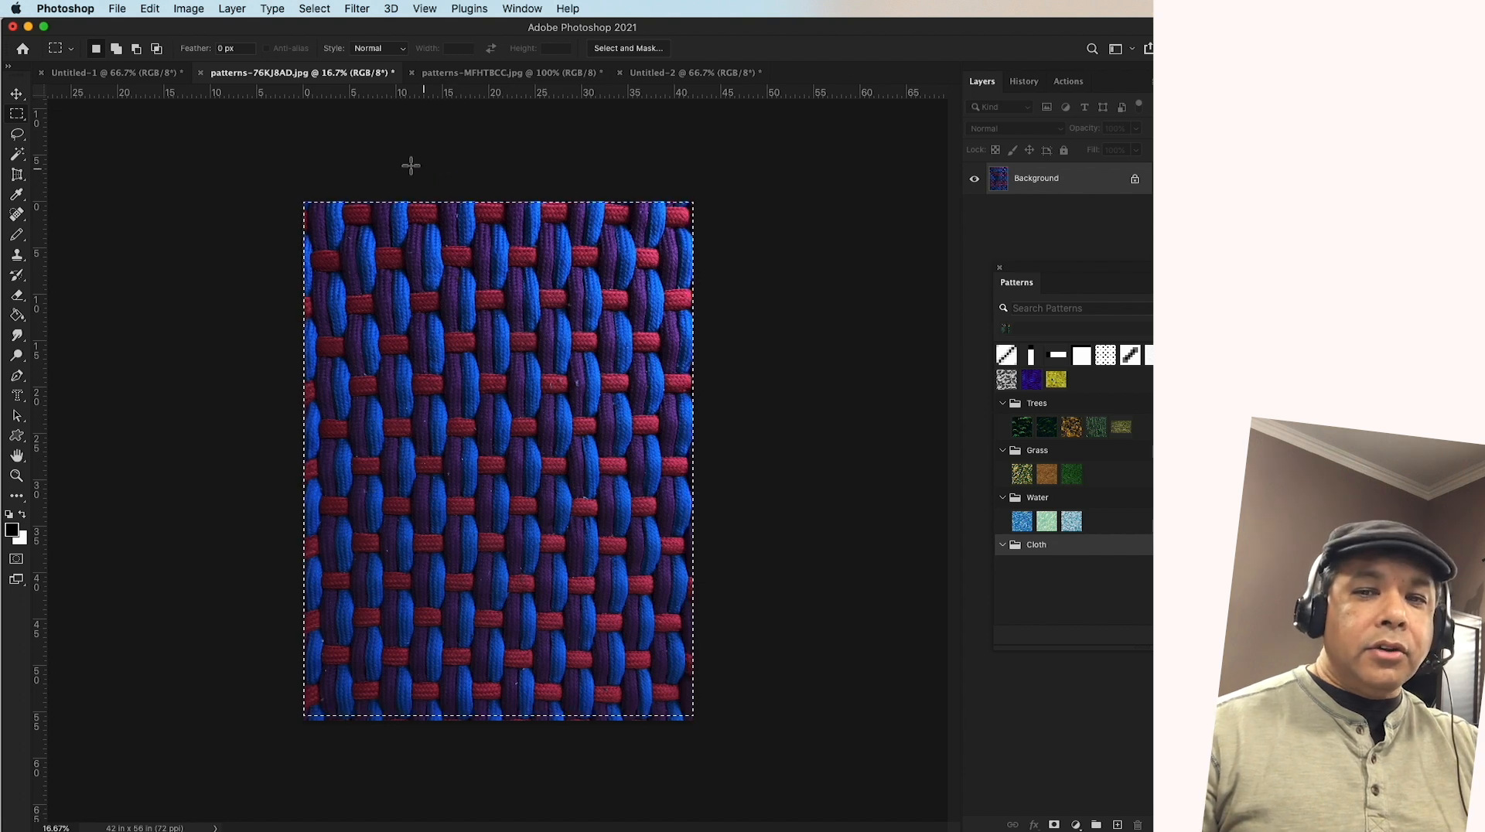
left_click(367, 259)
left_click_drag(314, 208, 665, 555)
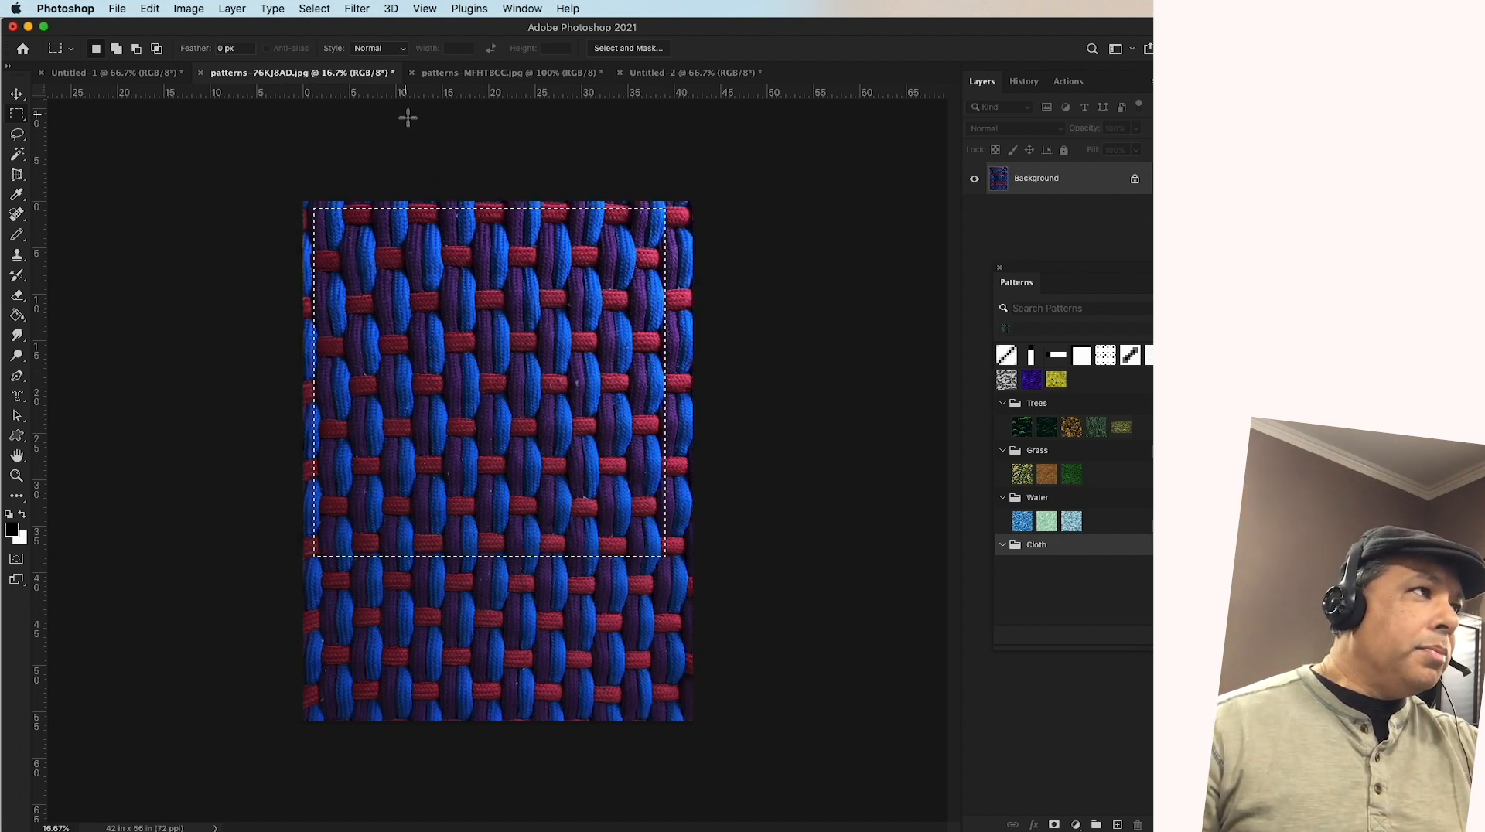
Resize the patterns-76KJ8AD.jpg image to 1000 pixels wide, keeping its proportions and the 72 pixels/inch resolution
left_click(183, 12)
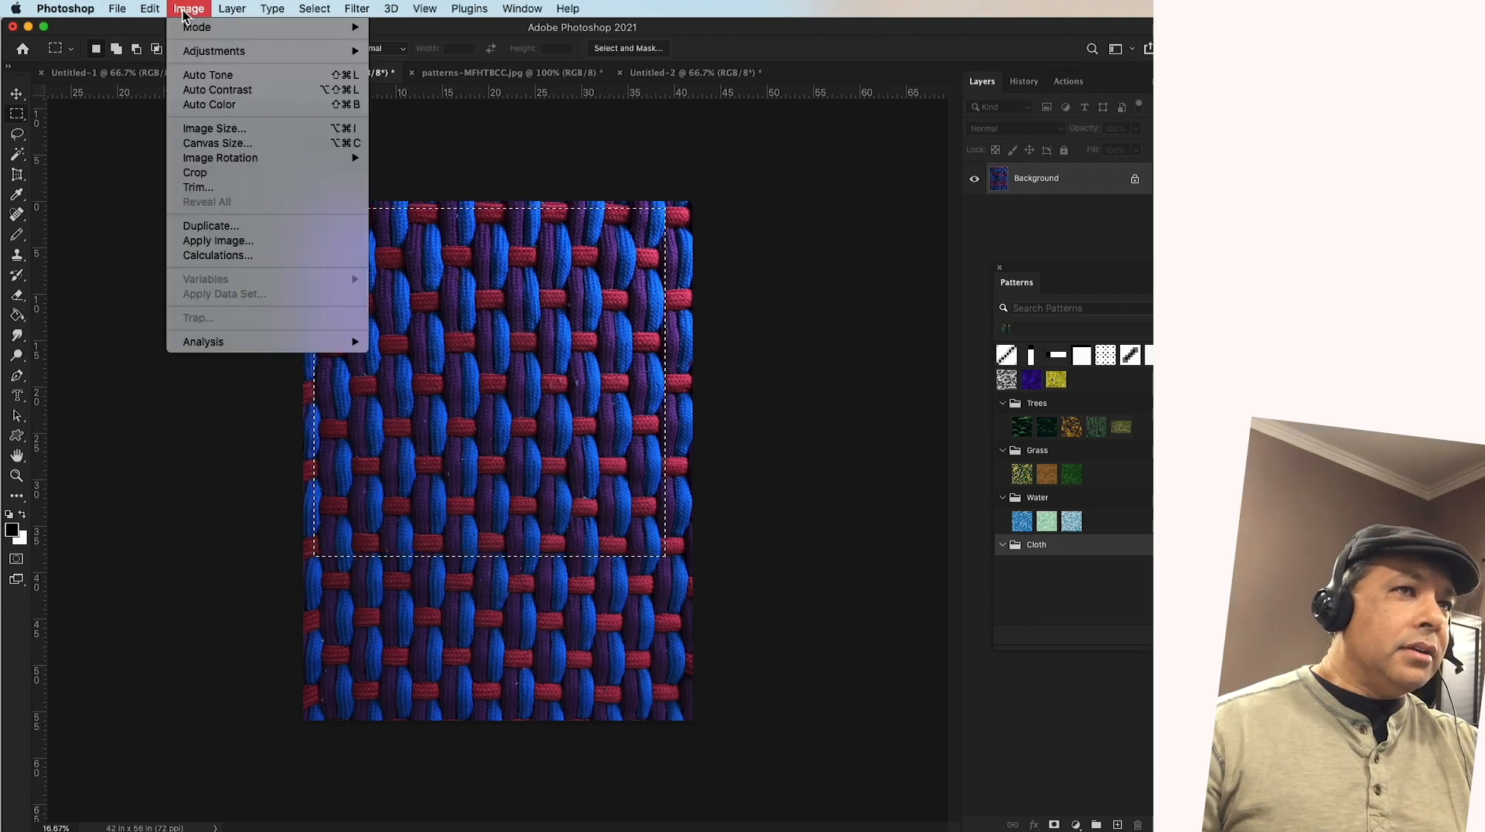
left_click(202, 128)
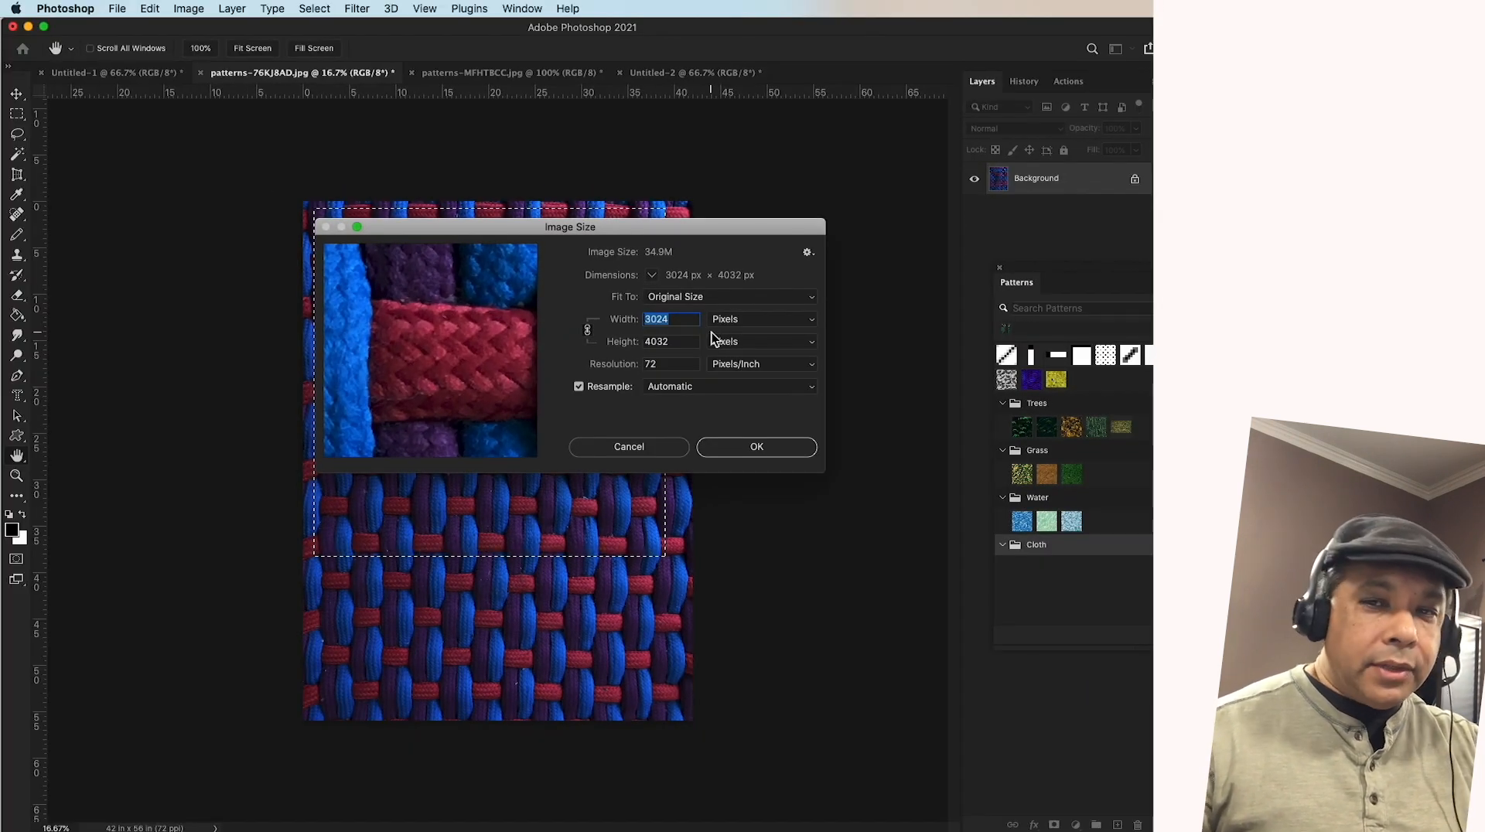
type("1000")
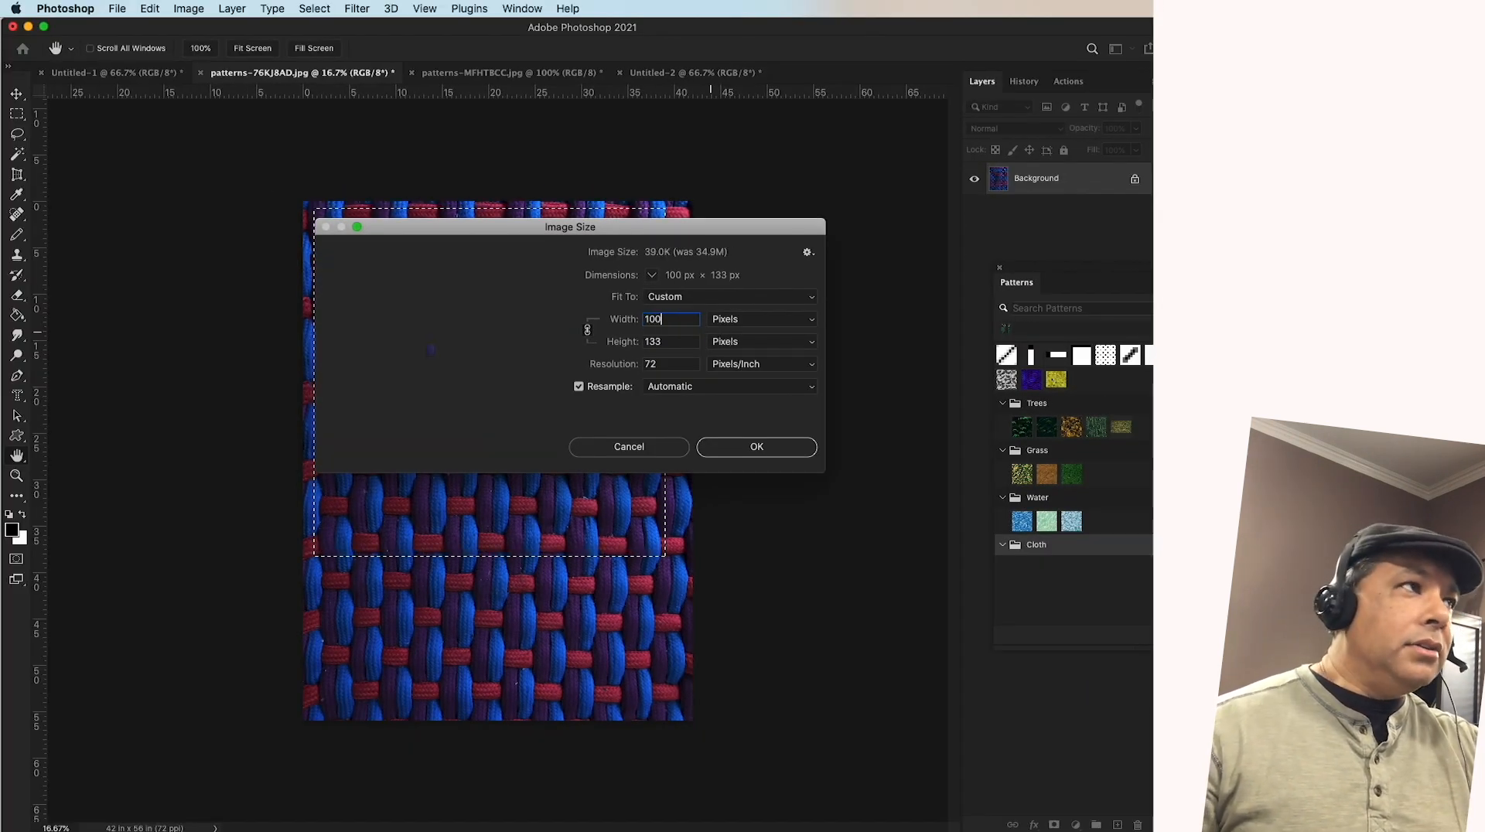
left_click(770, 446)
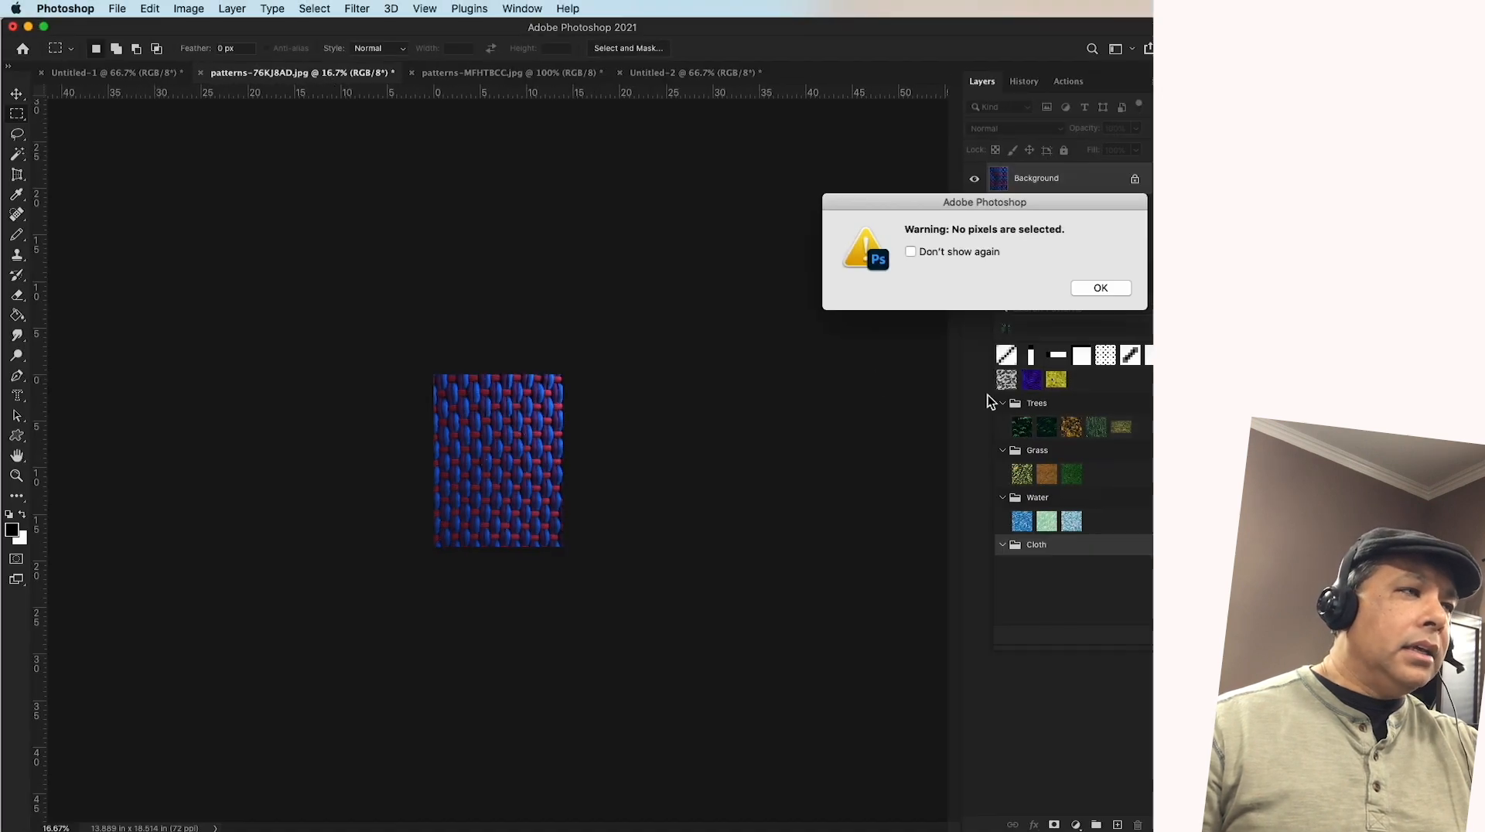
left_click(1104, 288)
Reduce the woven cloth image's width to 500 pixels, keeping its proportions
left_click(16, 475)
left_click(493, 441)
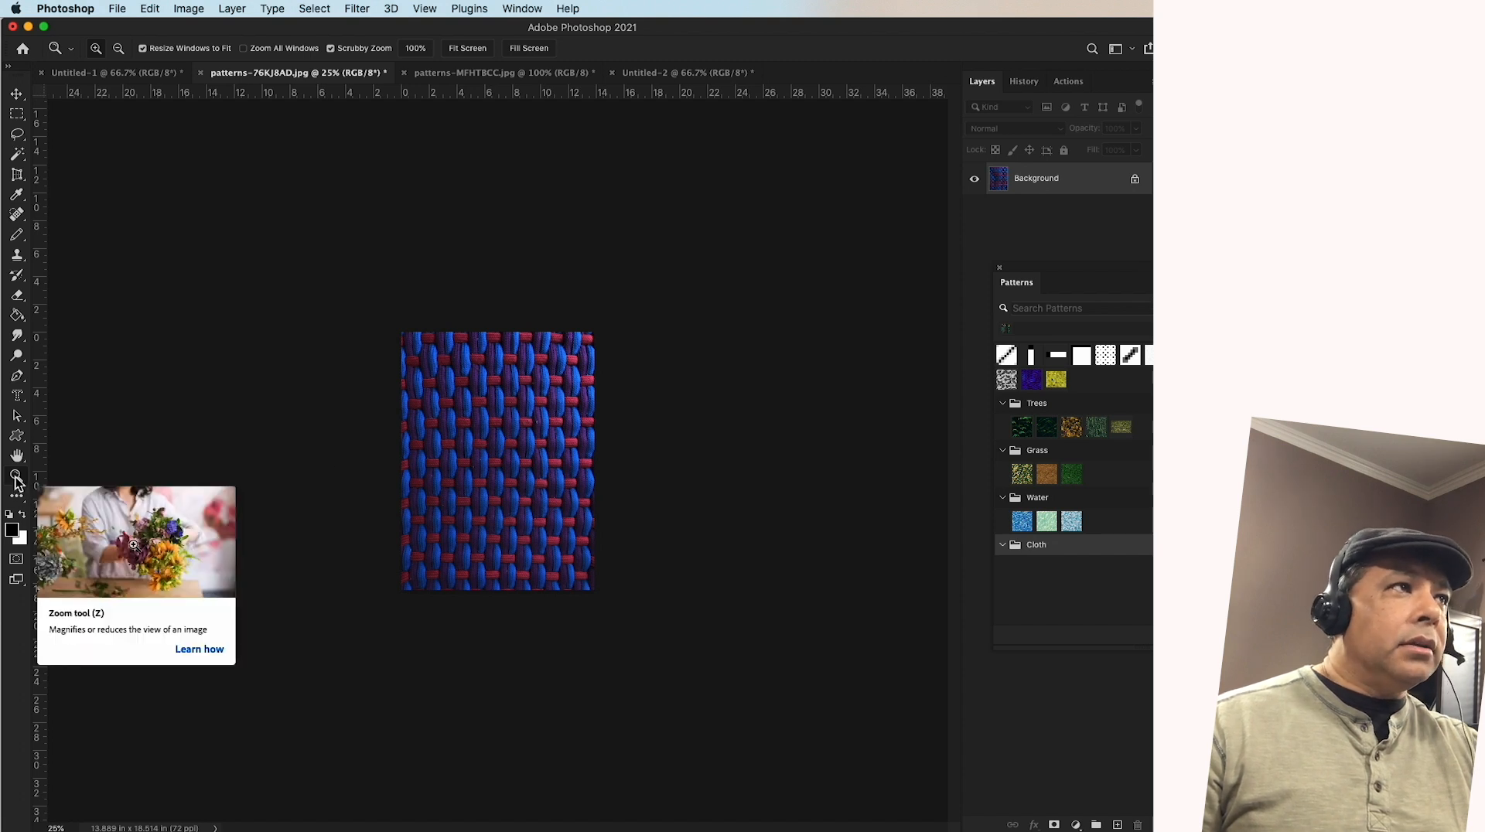
left_click(466, 405)
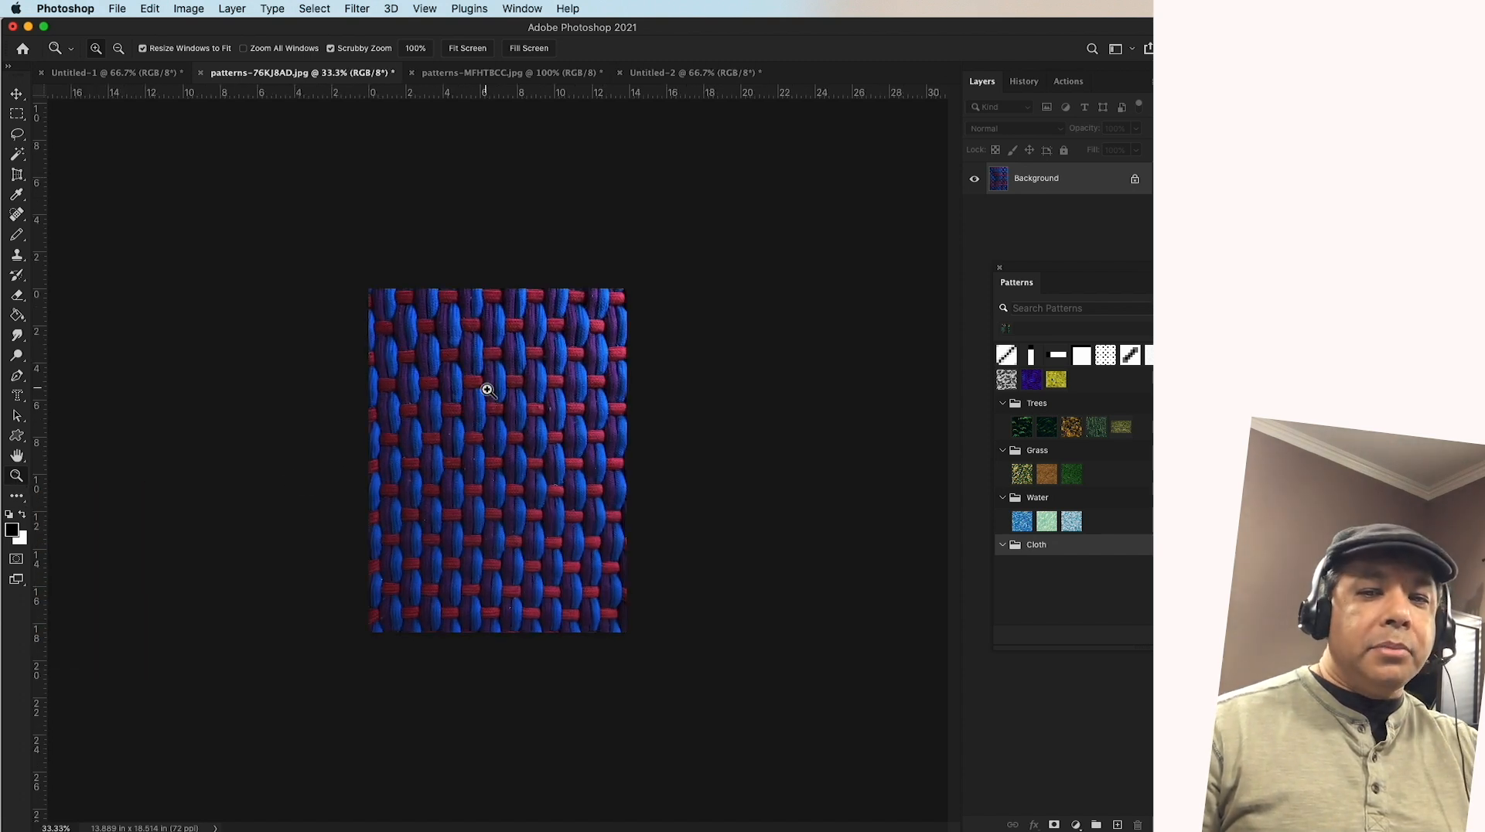
left_click(486, 389)
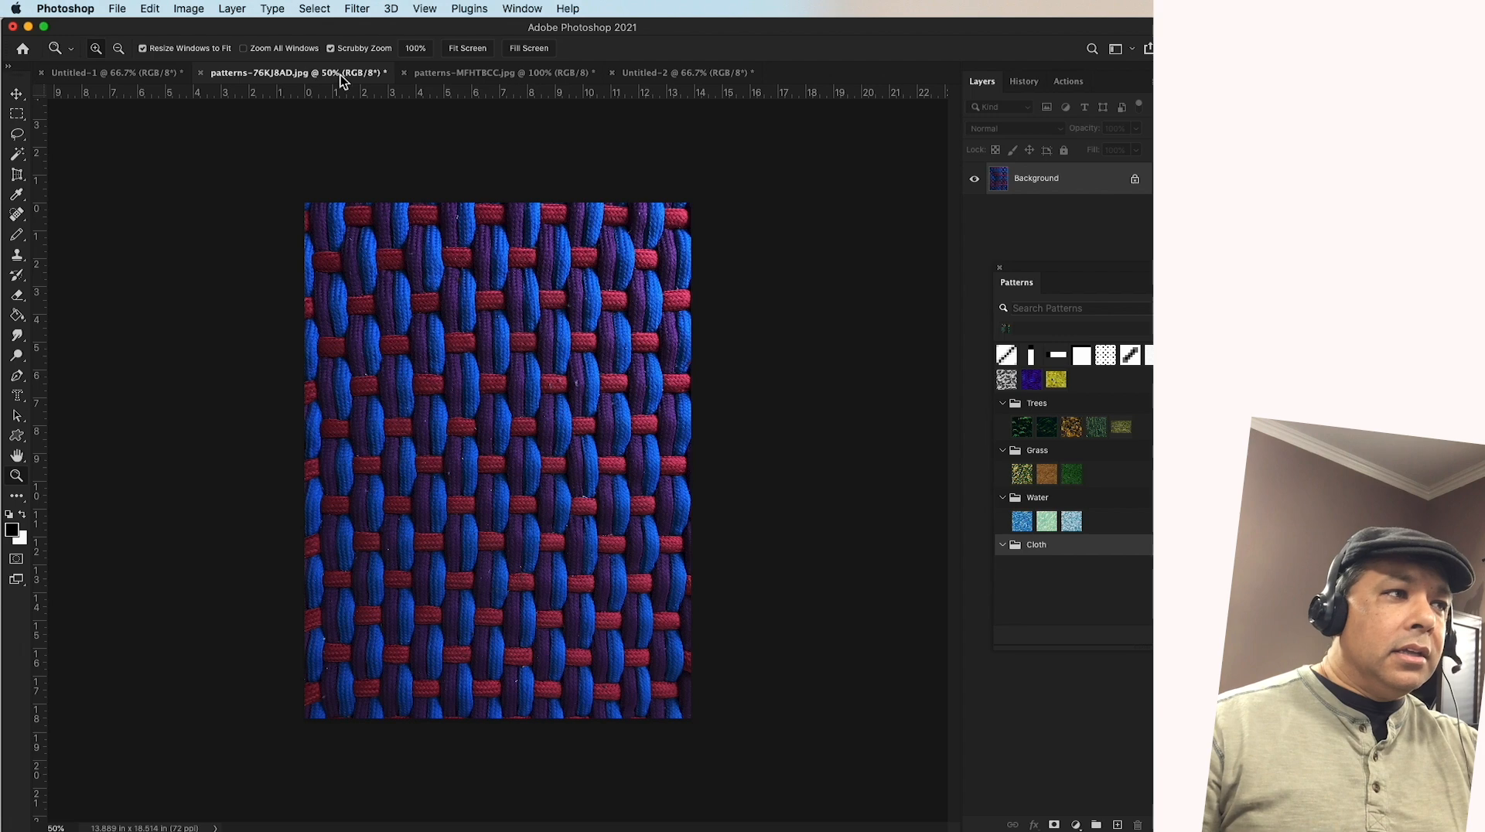
left_click(431, 329)
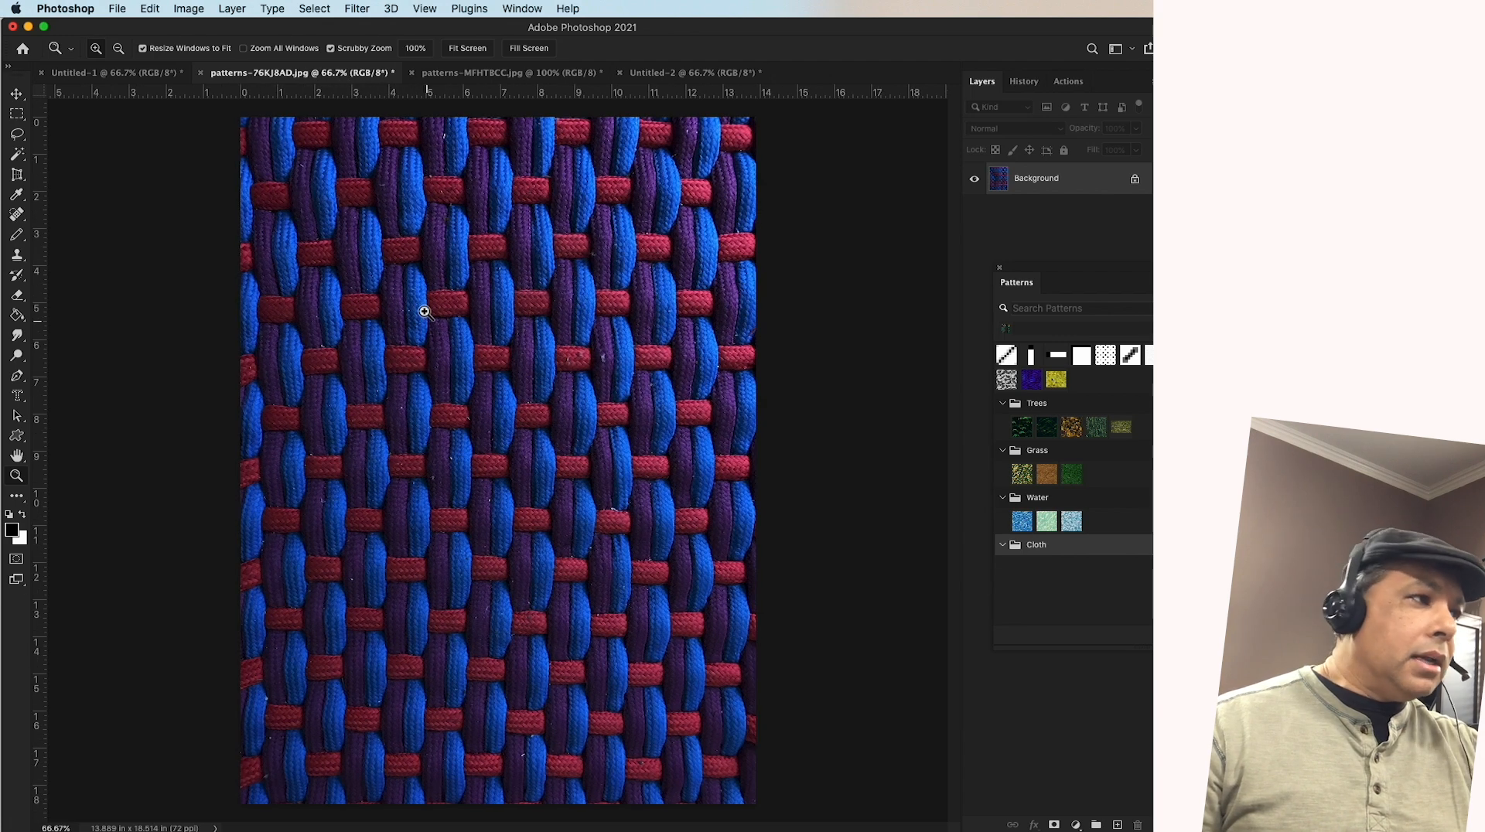
left_click(398, 235)
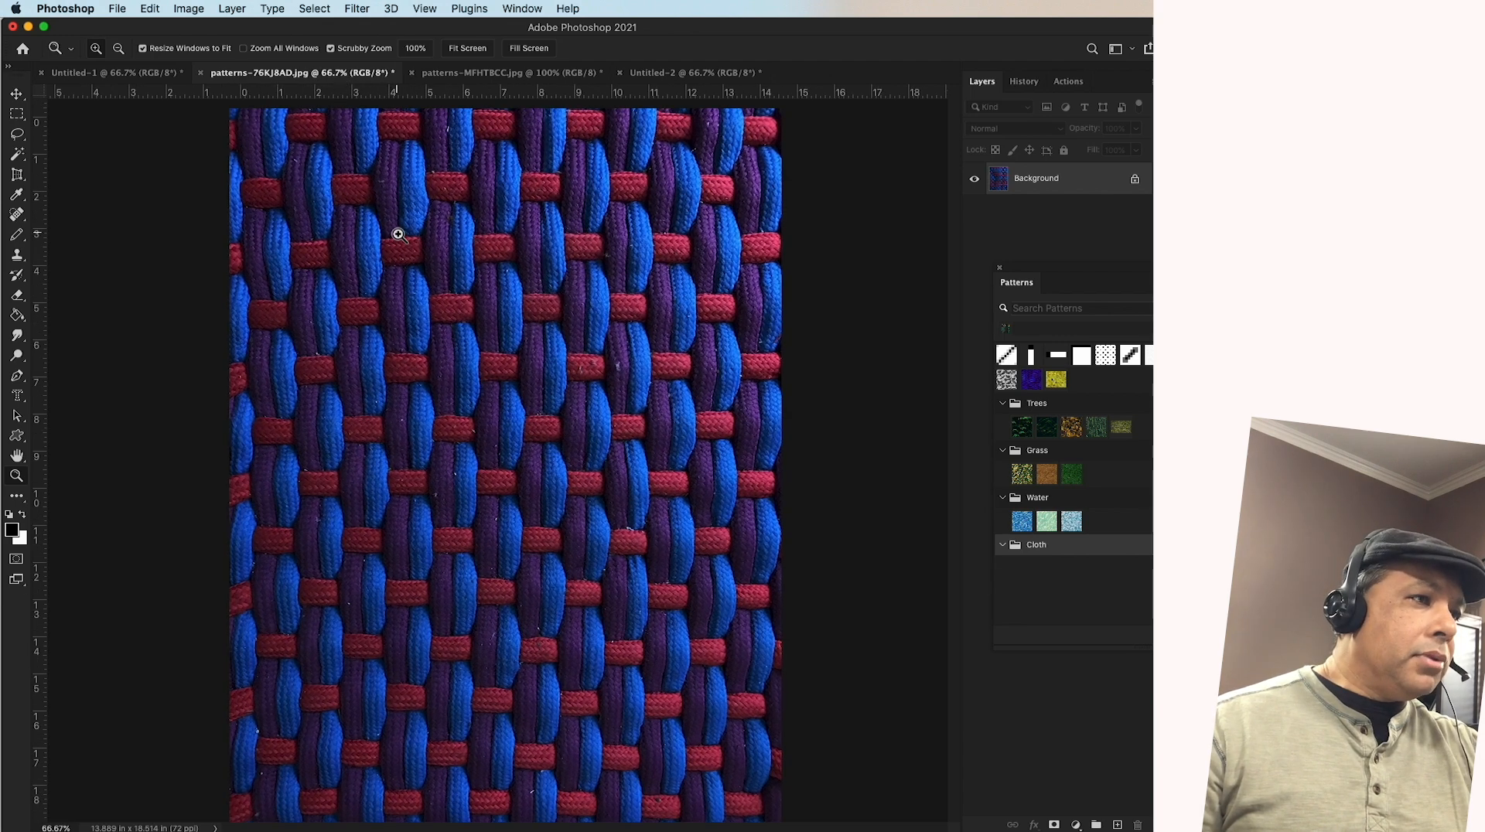
left_click(197, 10)
left_click(209, 127)
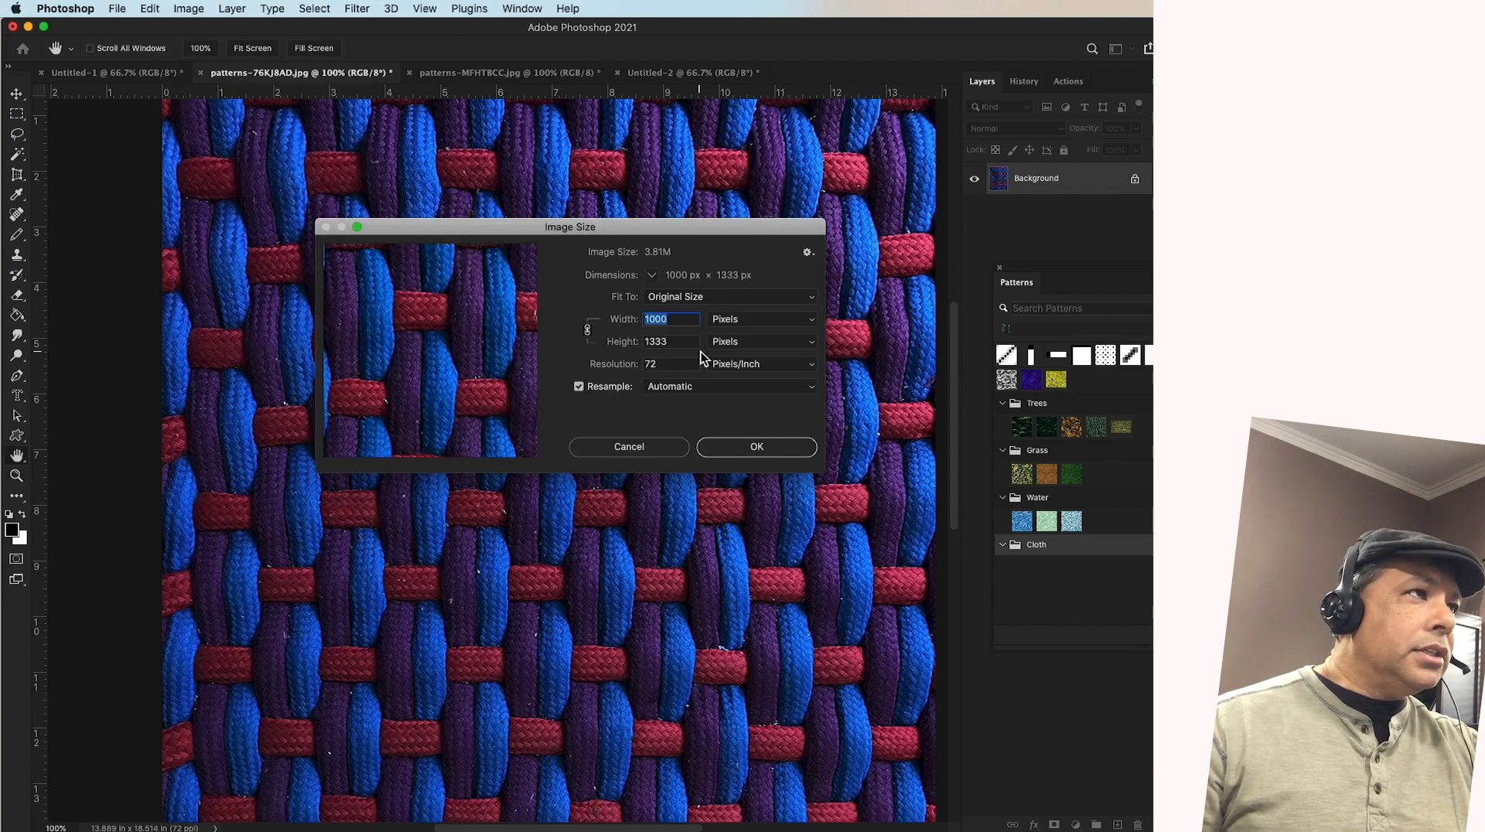
type("500")
left_click(757, 448)
key("z")
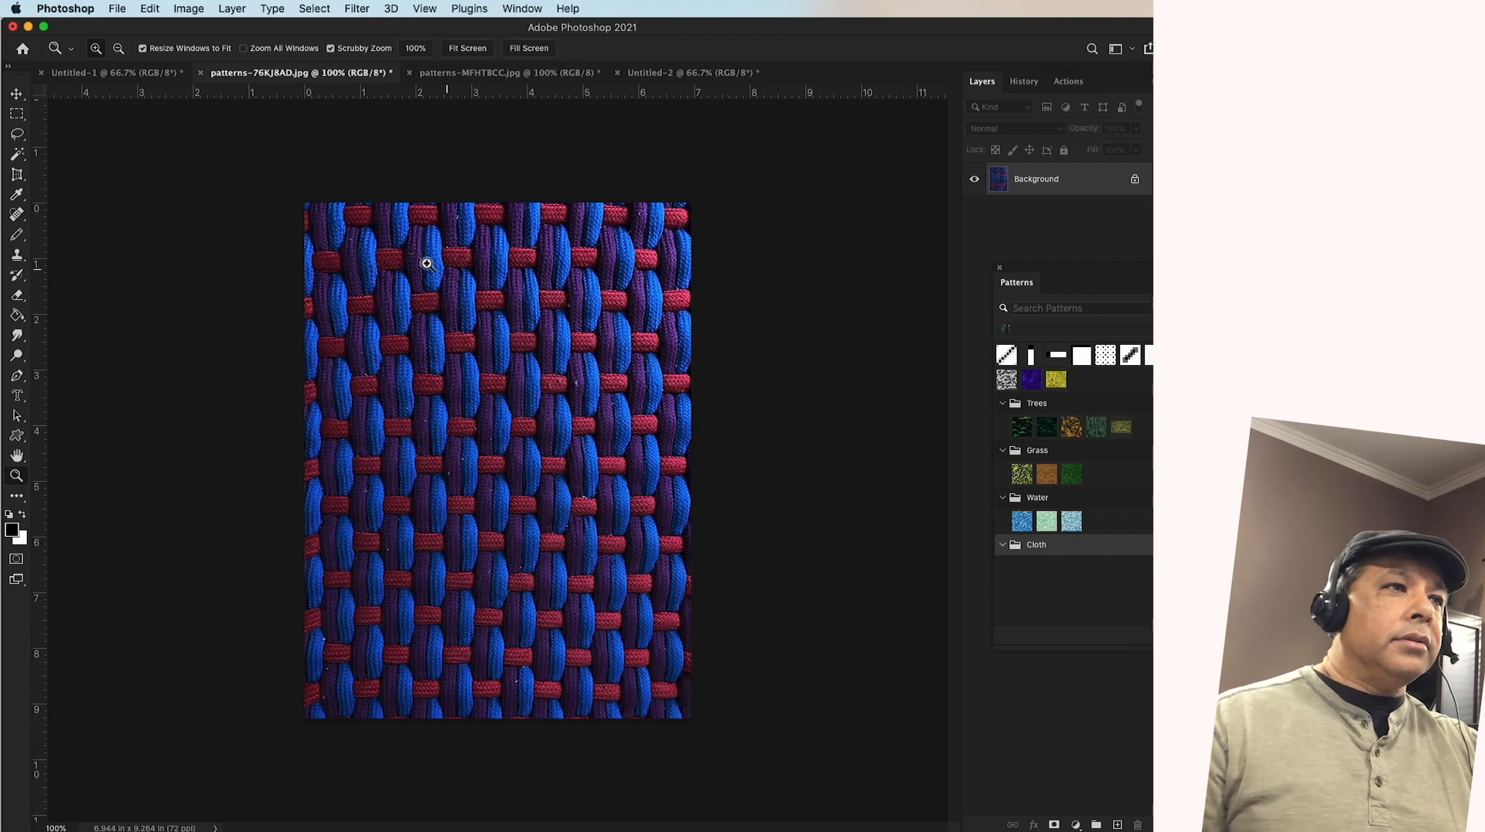
Select the entire woven cloth image with the Rectangular Marquee tool
left_click(15, 118)
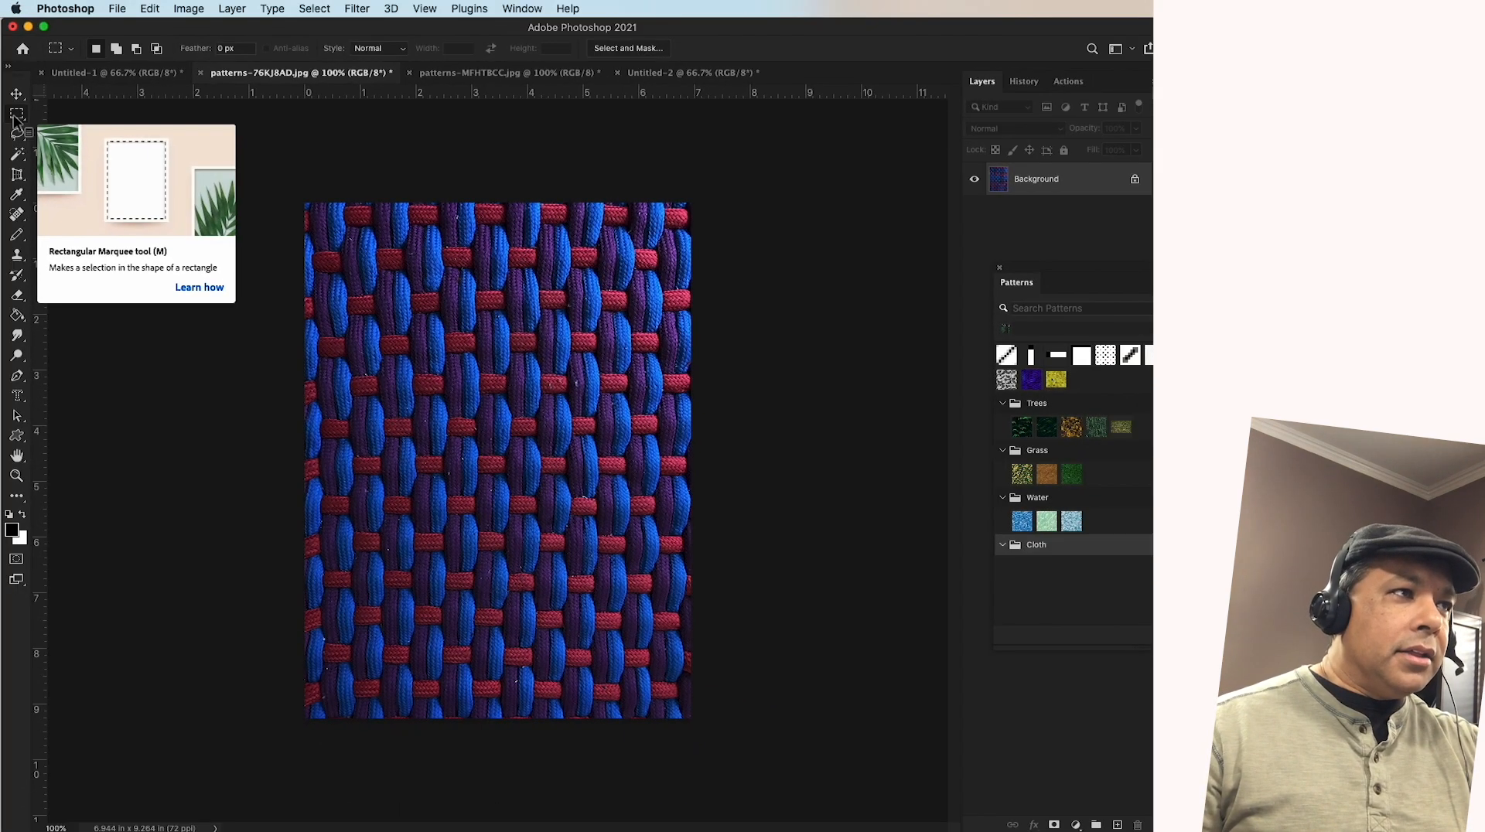
left_click_drag(352, 215, 673, 481)
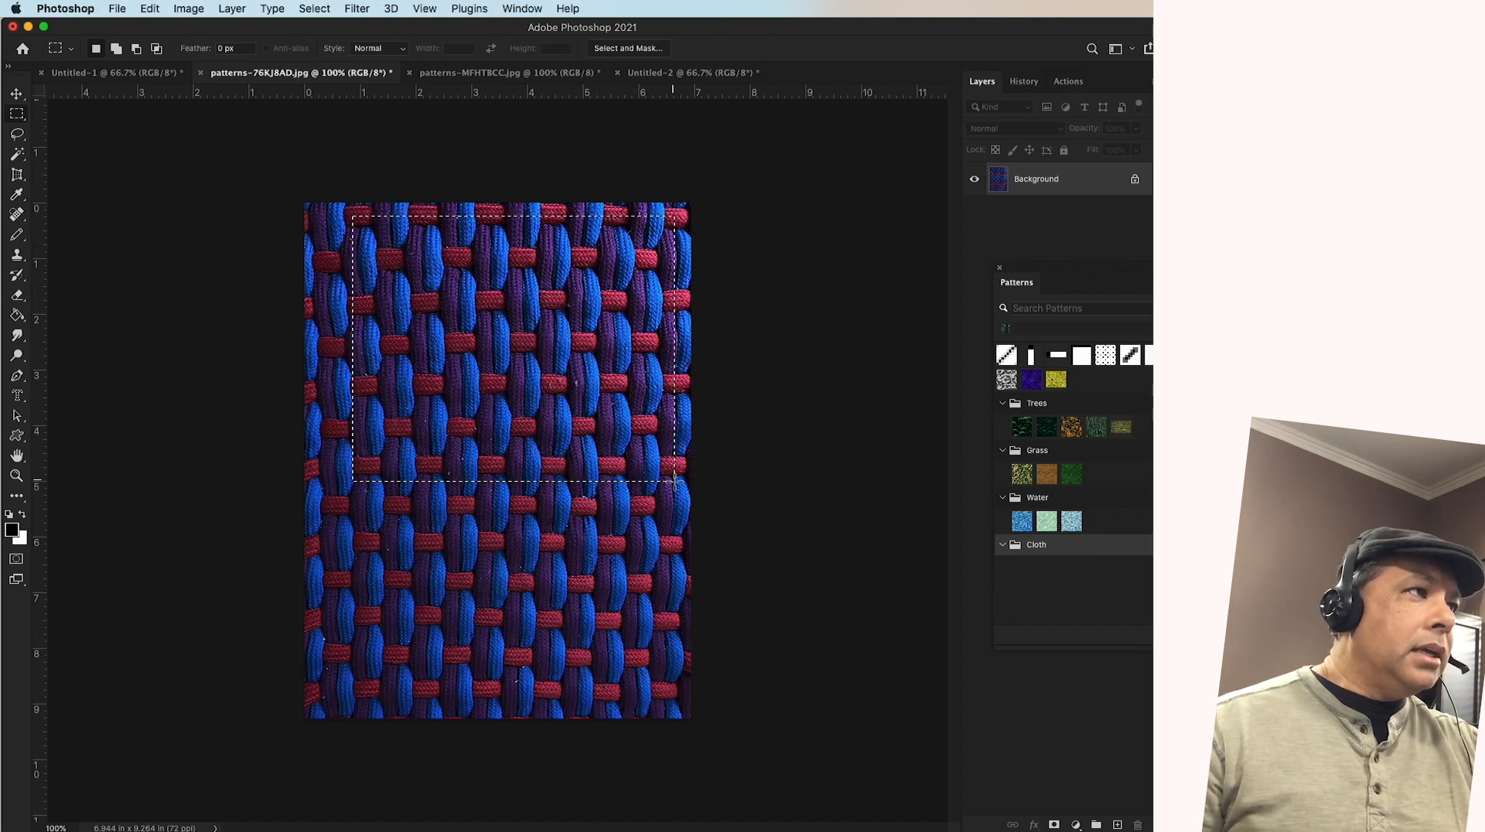
left_click(309, 186)
left_click_drag(309, 186, 836, 773)
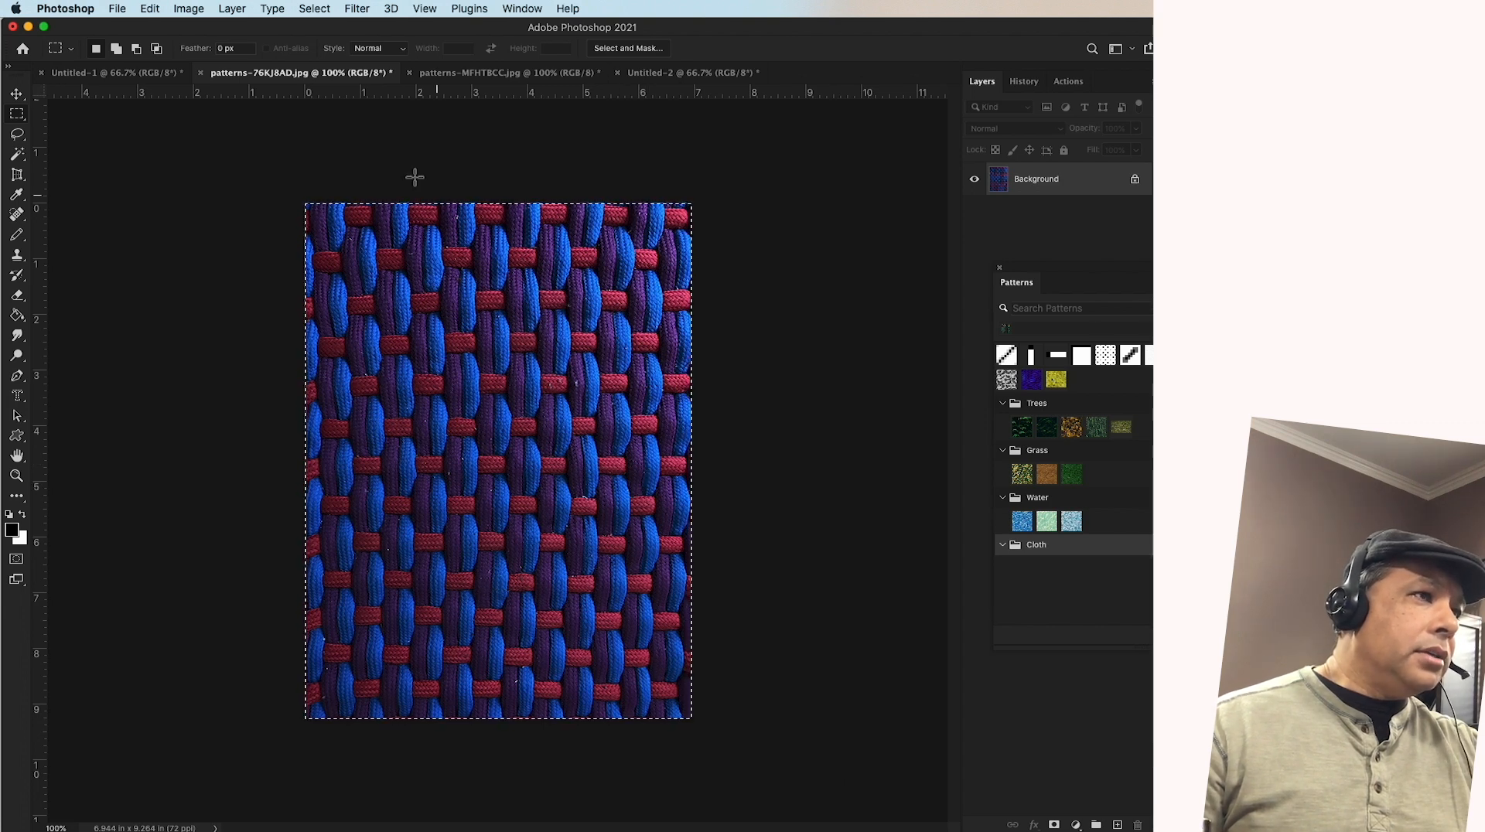
Define a new pattern named "Shoe Lace" from the selected woven cloth image
left_click(149, 9)
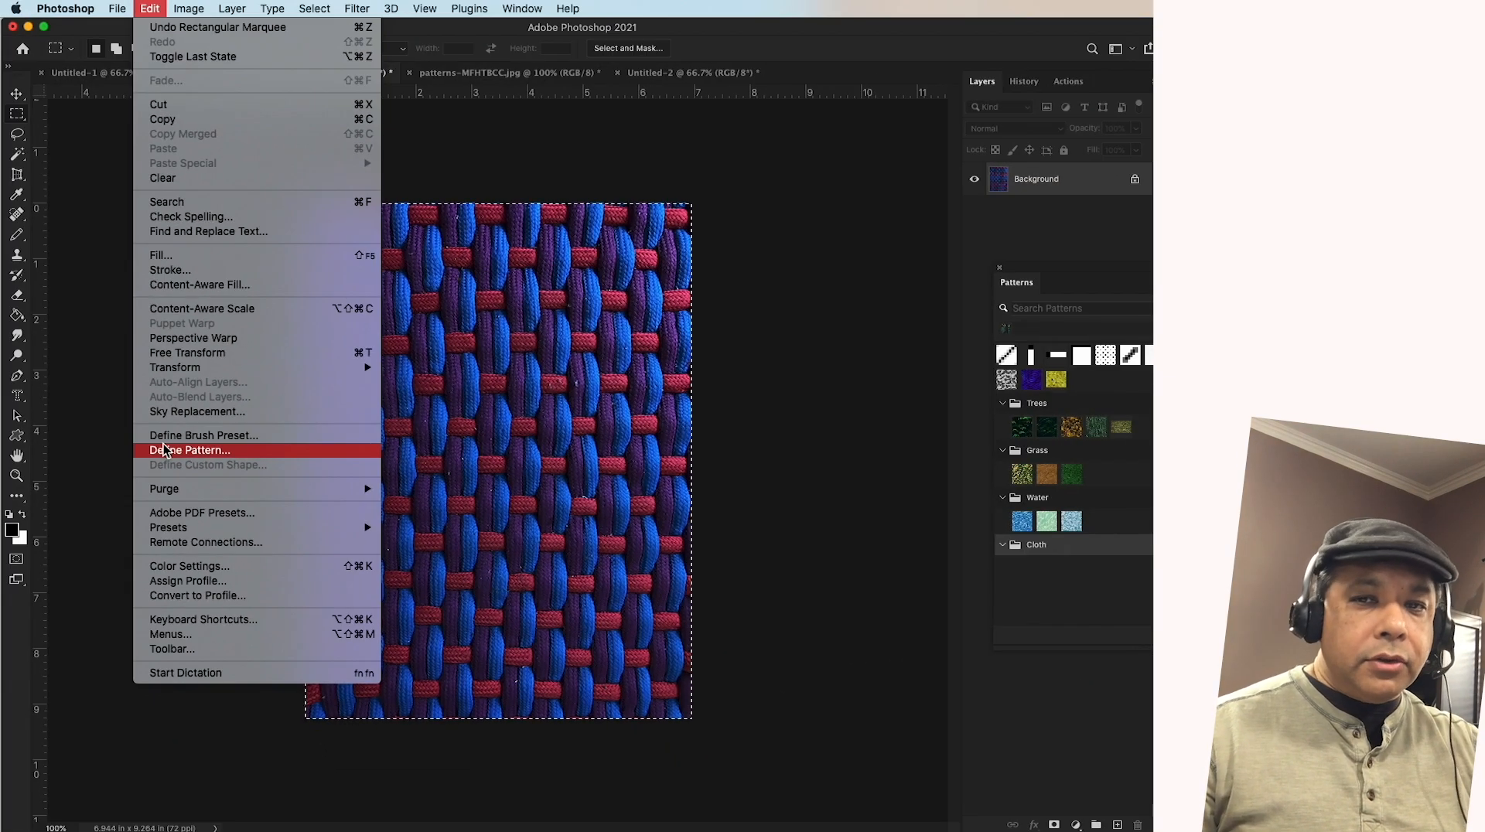
left_click(186, 452)
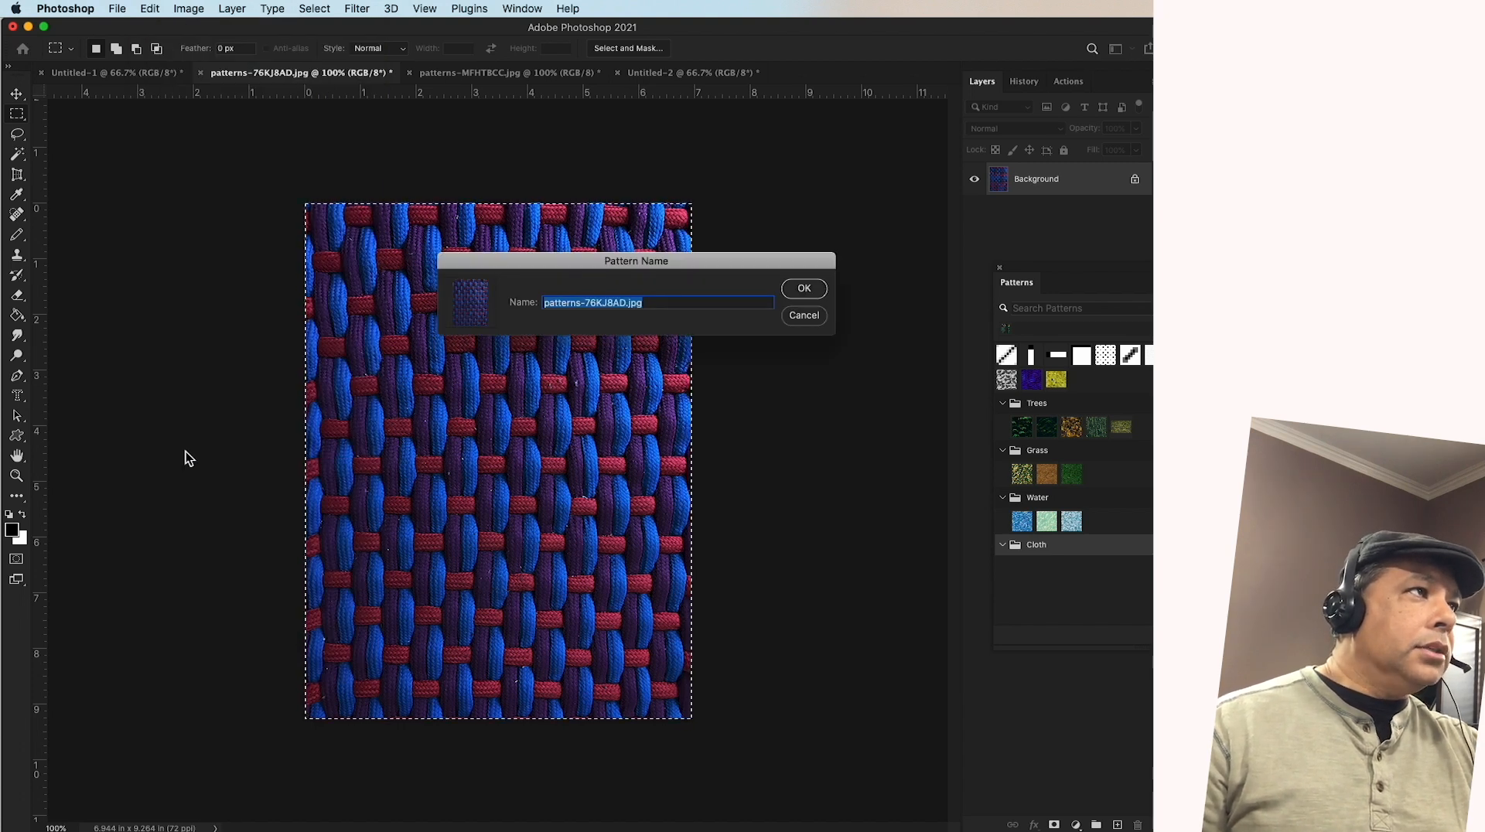
left_click(667, 305)
left_click_drag(694, 306, 300, 303)
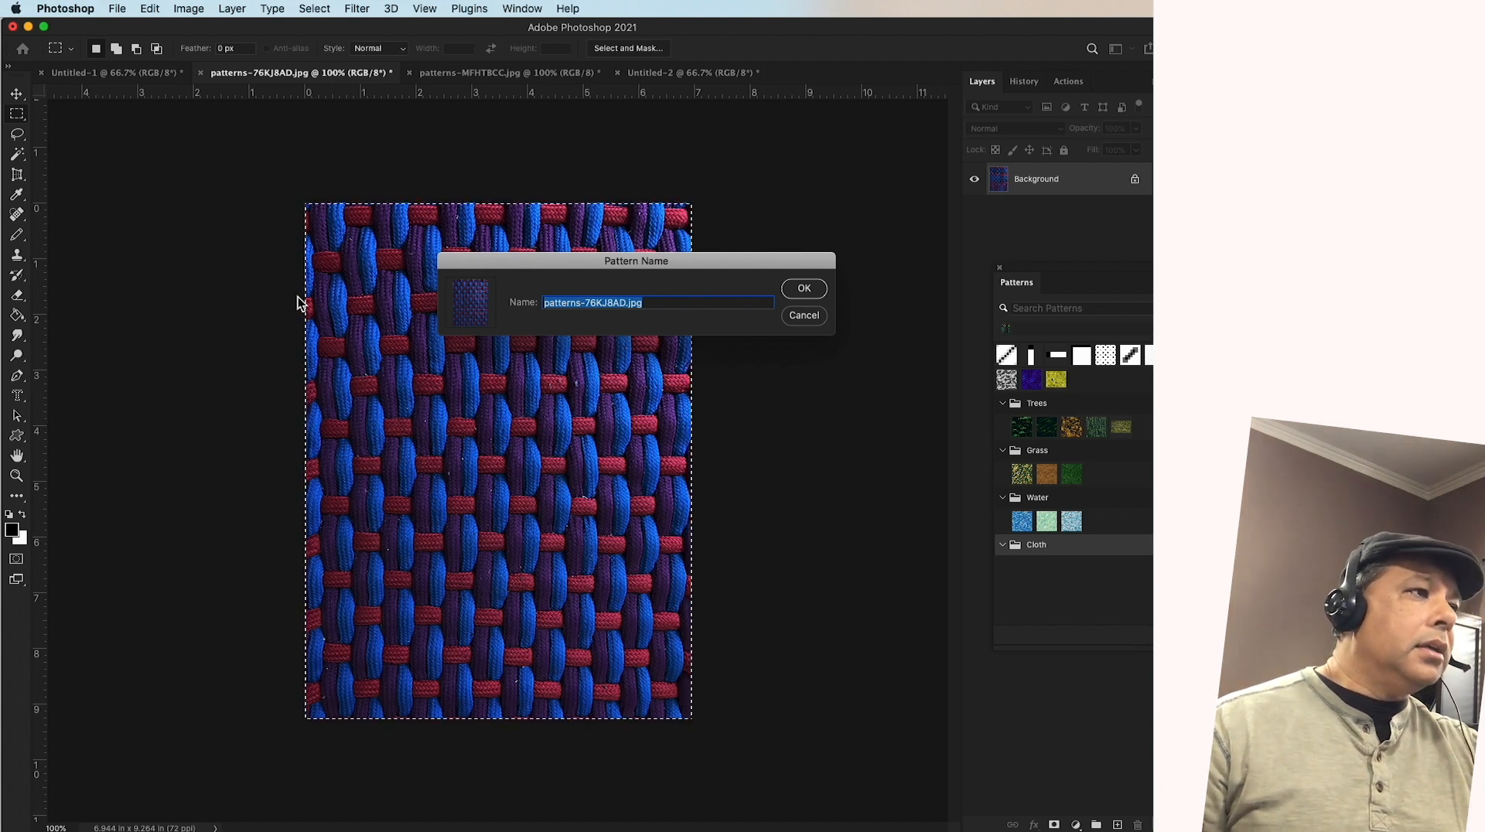
type("Shoe Lace")
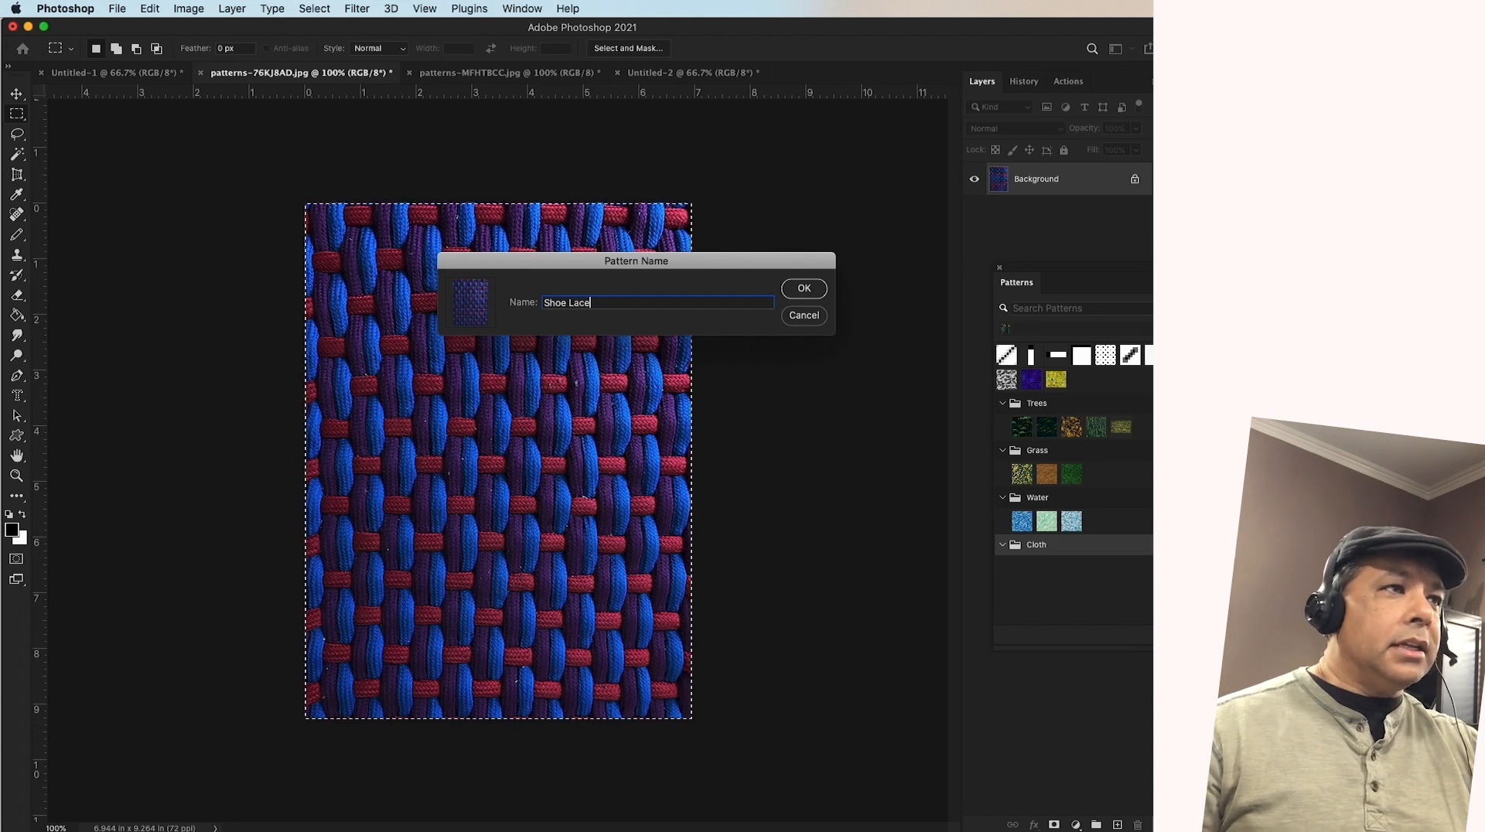
left_click(804, 290)
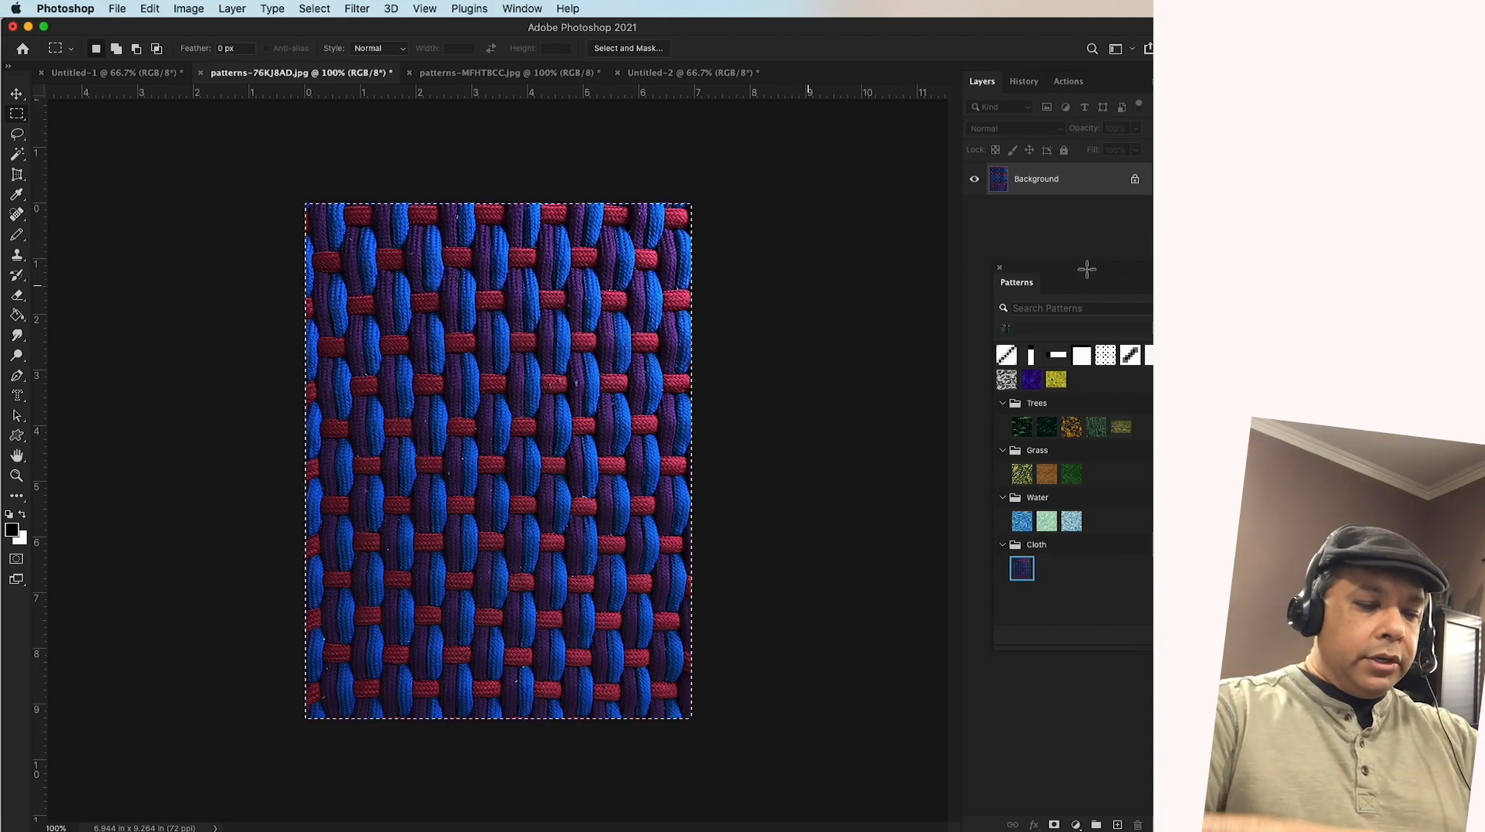
Move the floating Patterns panel over the woven cloth image so that the whole panel is in view
left_click_drag(1078, 266, 669, 164)
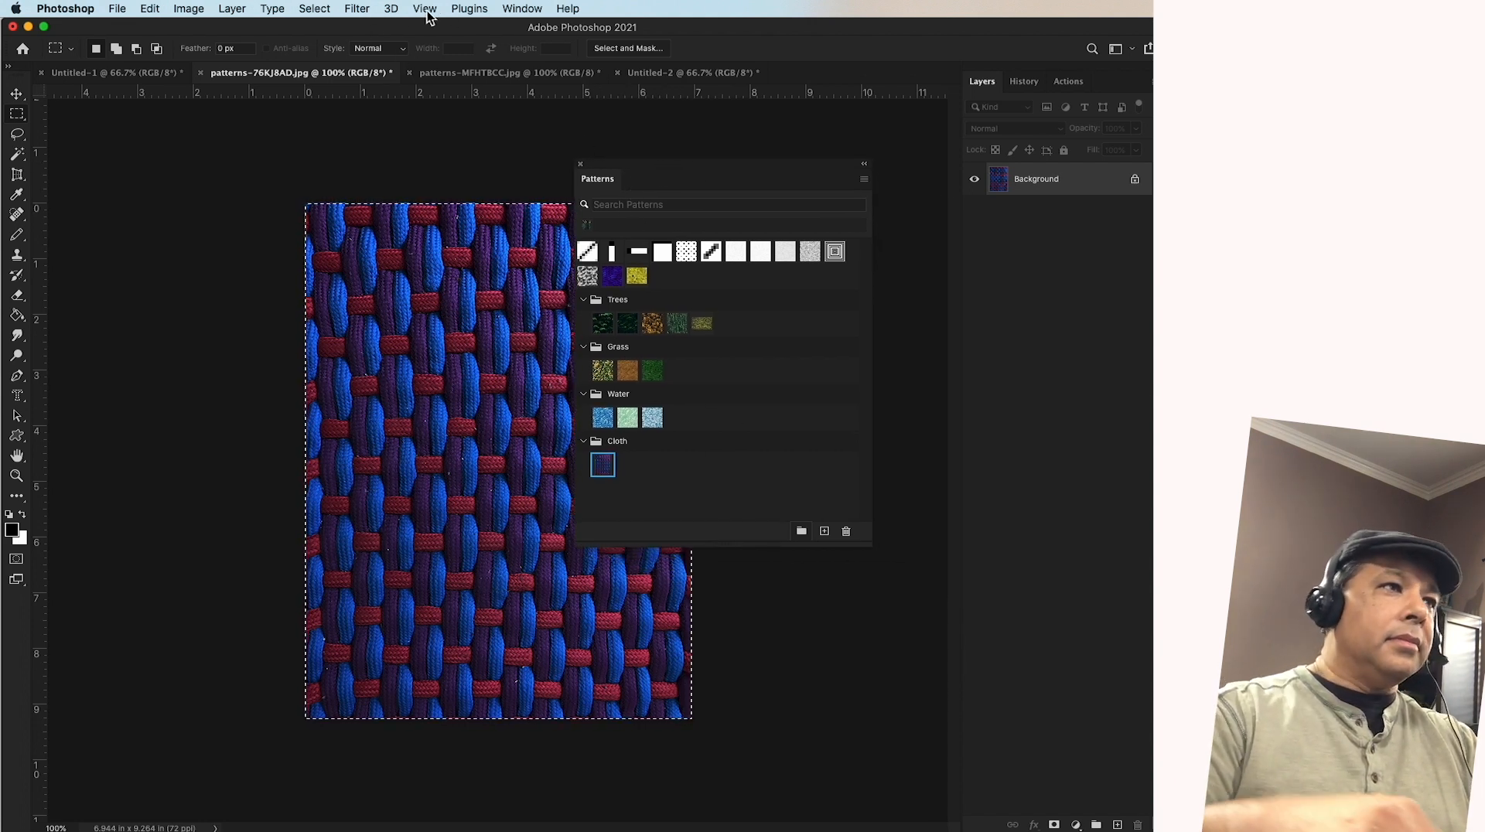
left_click(522, 9)
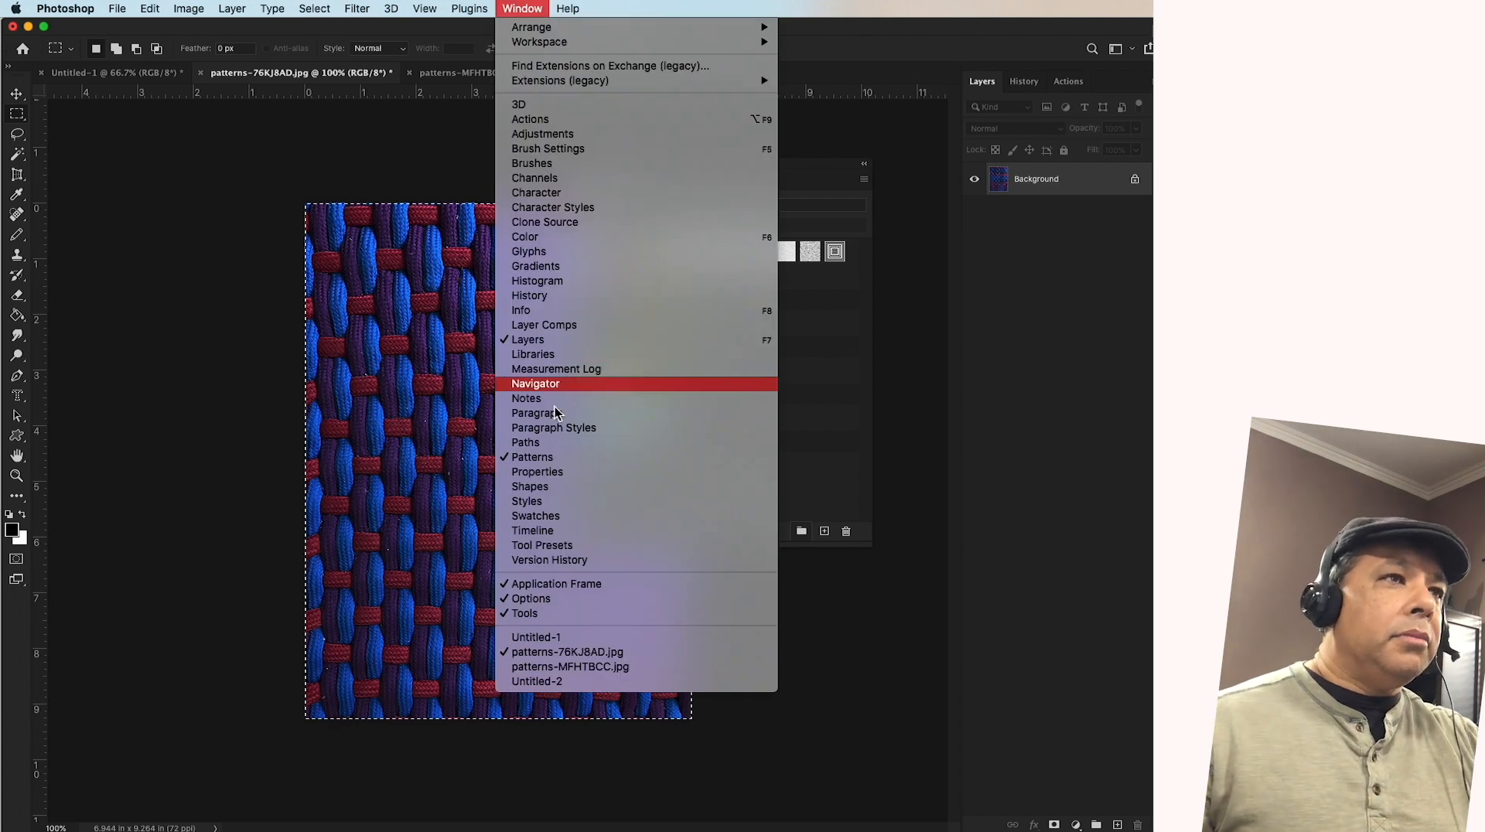
left_click(852, 431)
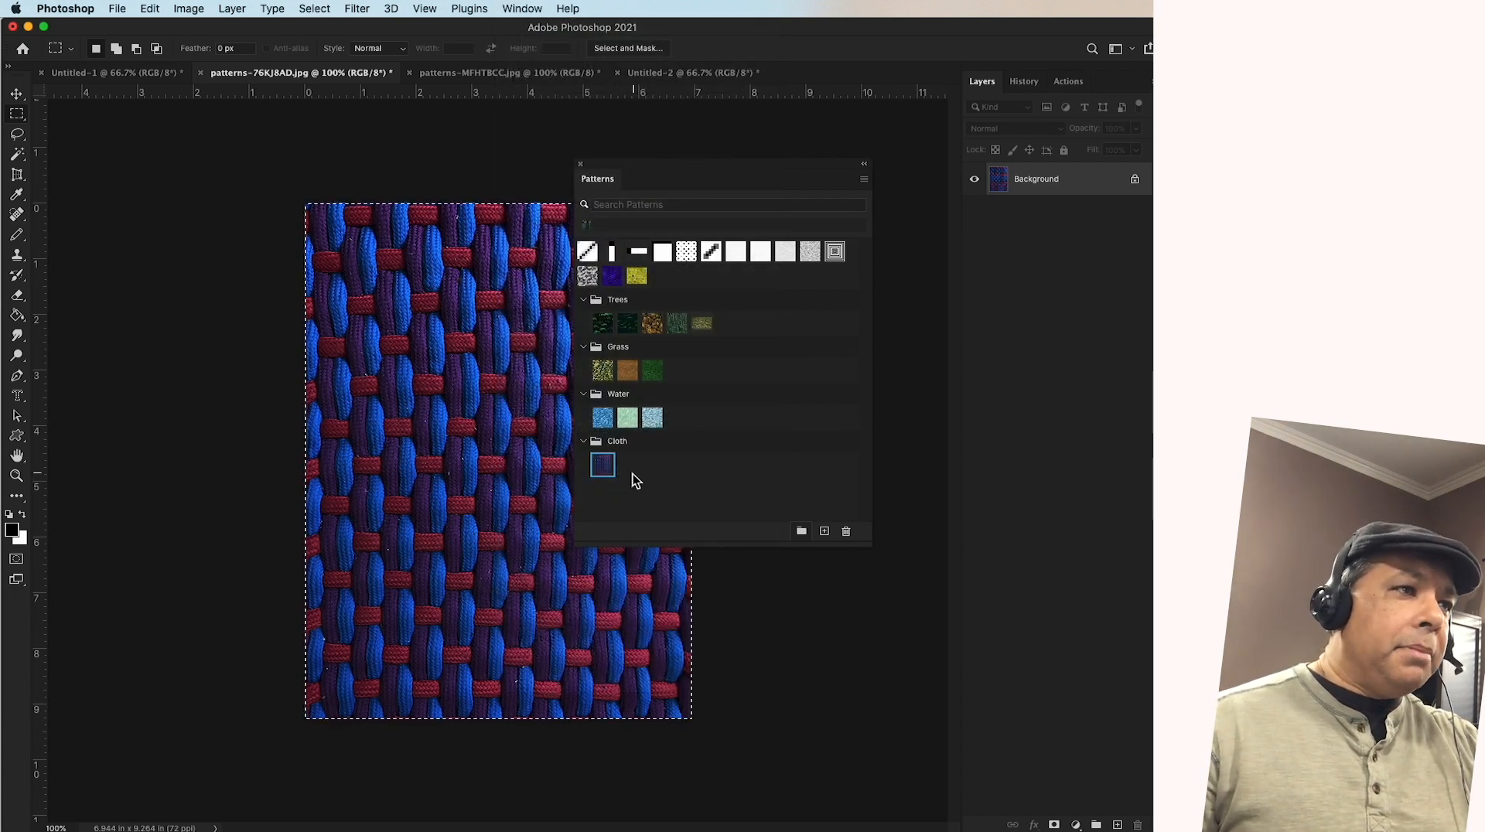
Move the Shoe Lace pattern out of the Cloth group to the top level of the pattern list
mouse_move(604, 466)
left_mouse_down()
mouse_move(617, 447)
mouse_move(609, 467)
left_mouse_up()
left_click(584, 442)
left_click(583, 441)
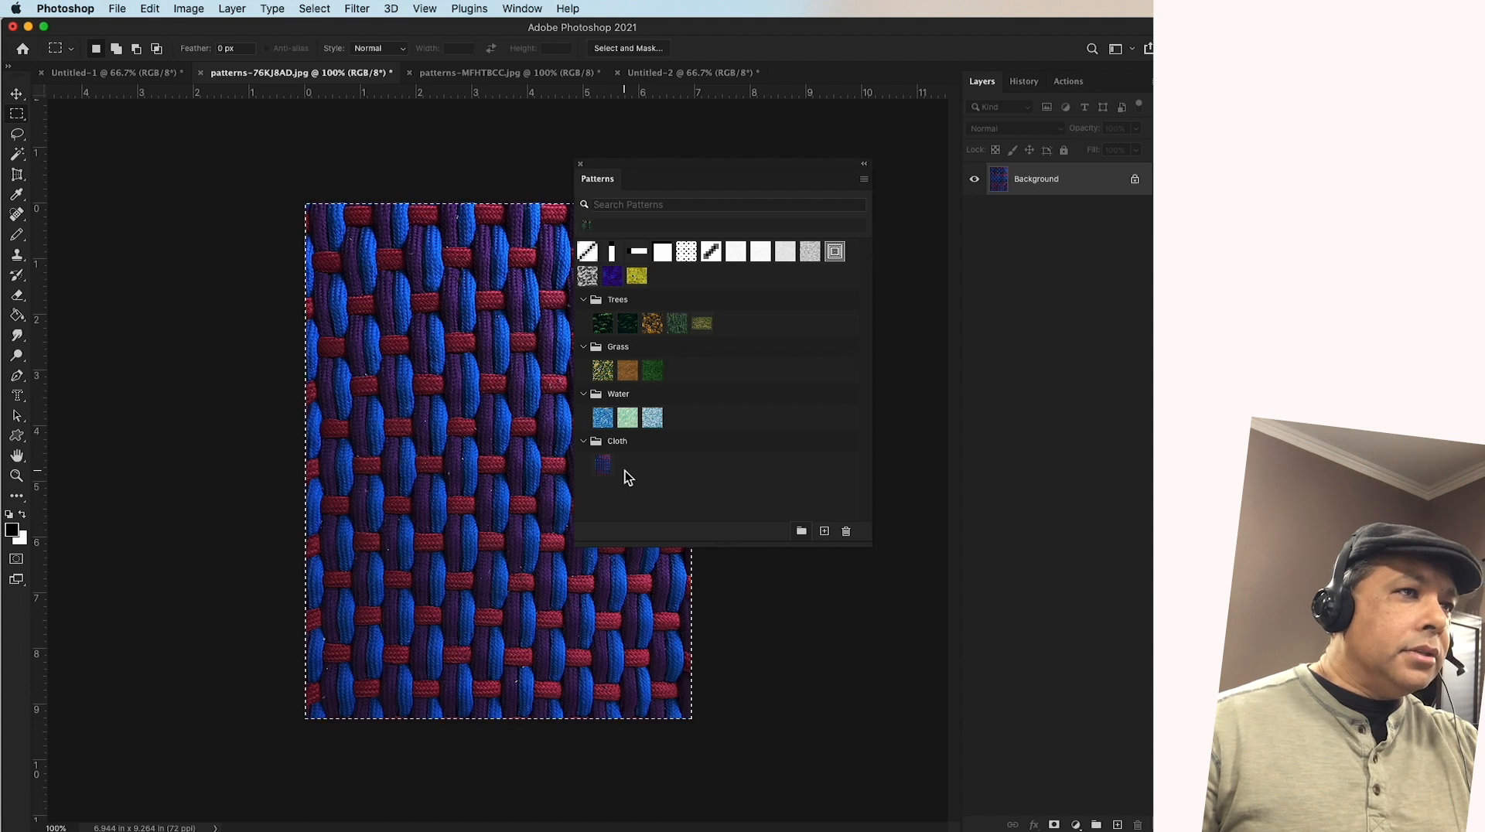
left_click_drag(602, 464, 638, 472)
left_click(730, 325)
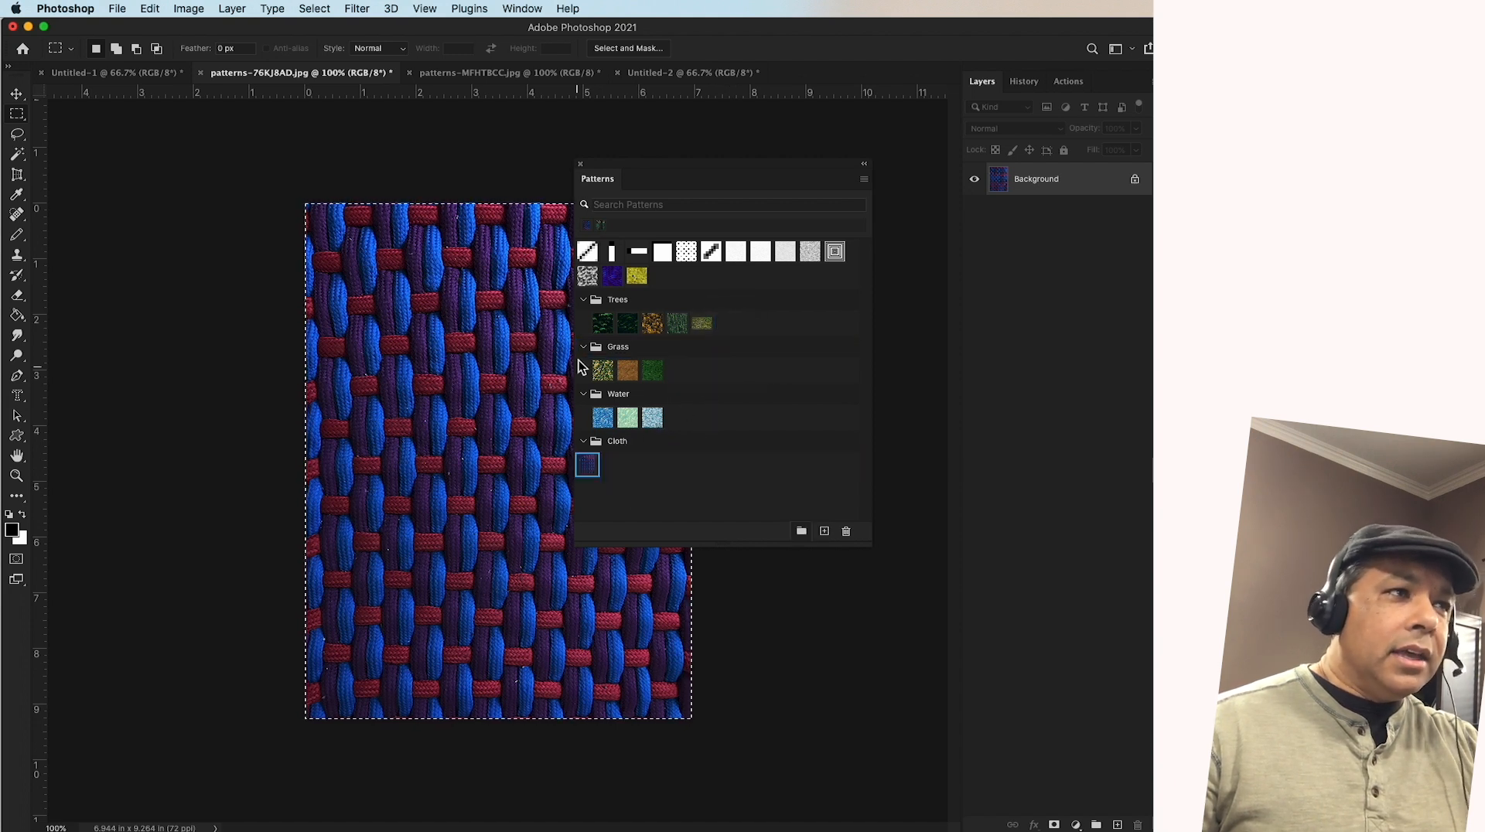
Collapse the Trees, Grass, Water and Cloth groups and place the Shoe Lace pattern in the Cloth group
left_click(583, 299)
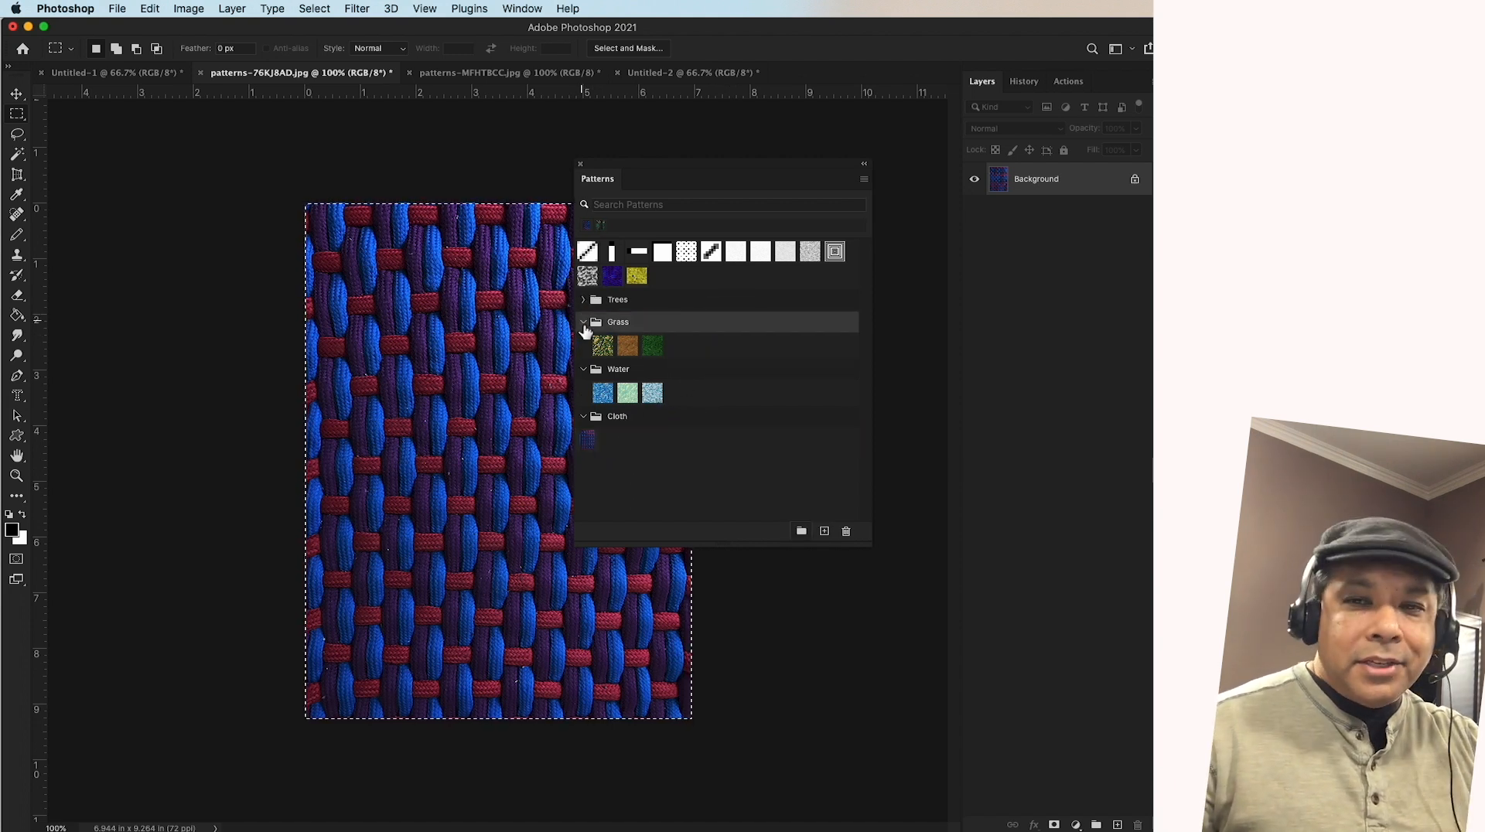
left_click(584, 323)
left_click(584, 345)
left_click(584, 368)
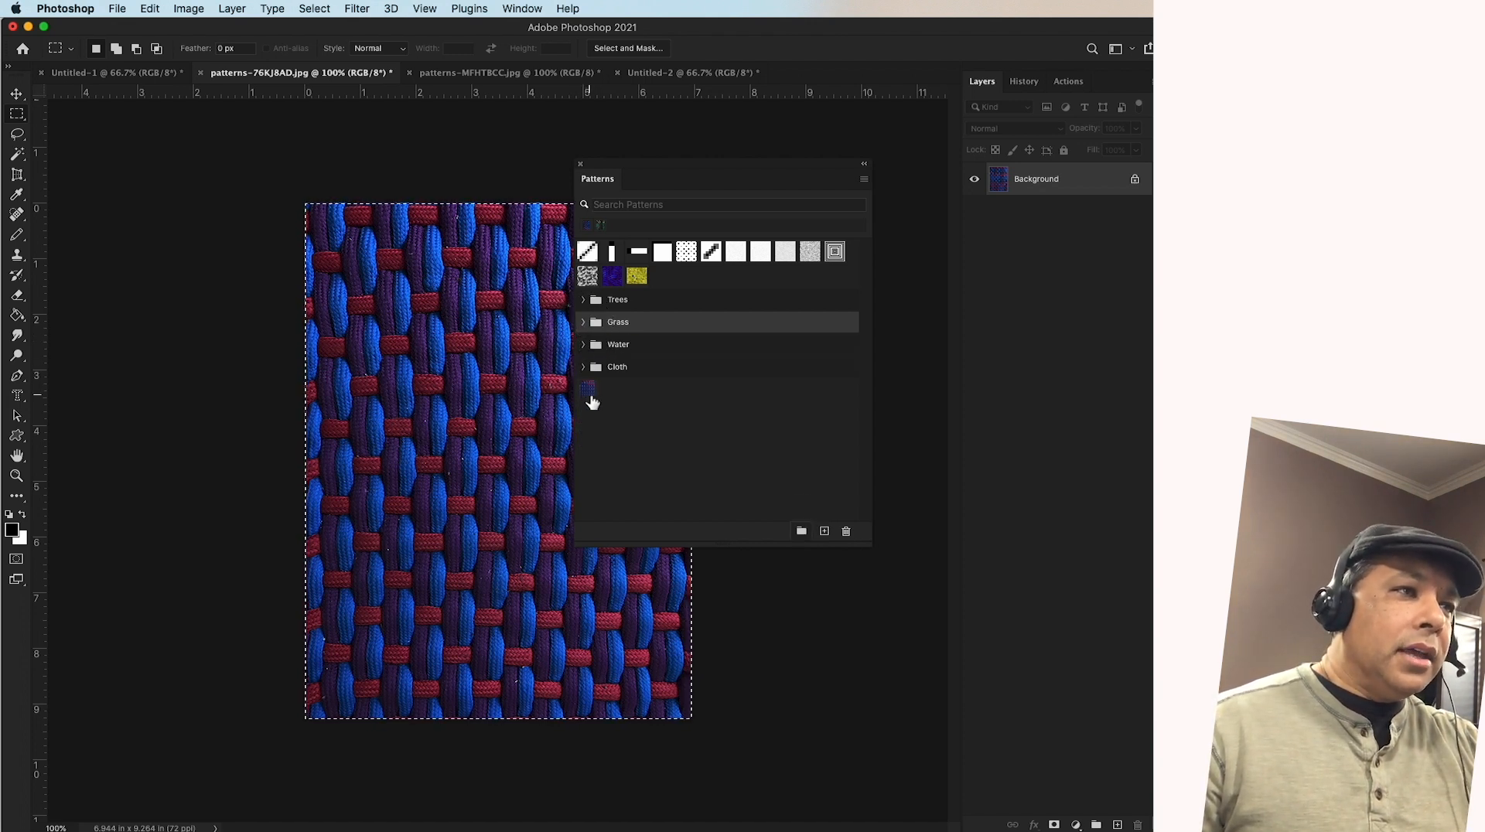
left_click(583, 367)
left_click(584, 367)
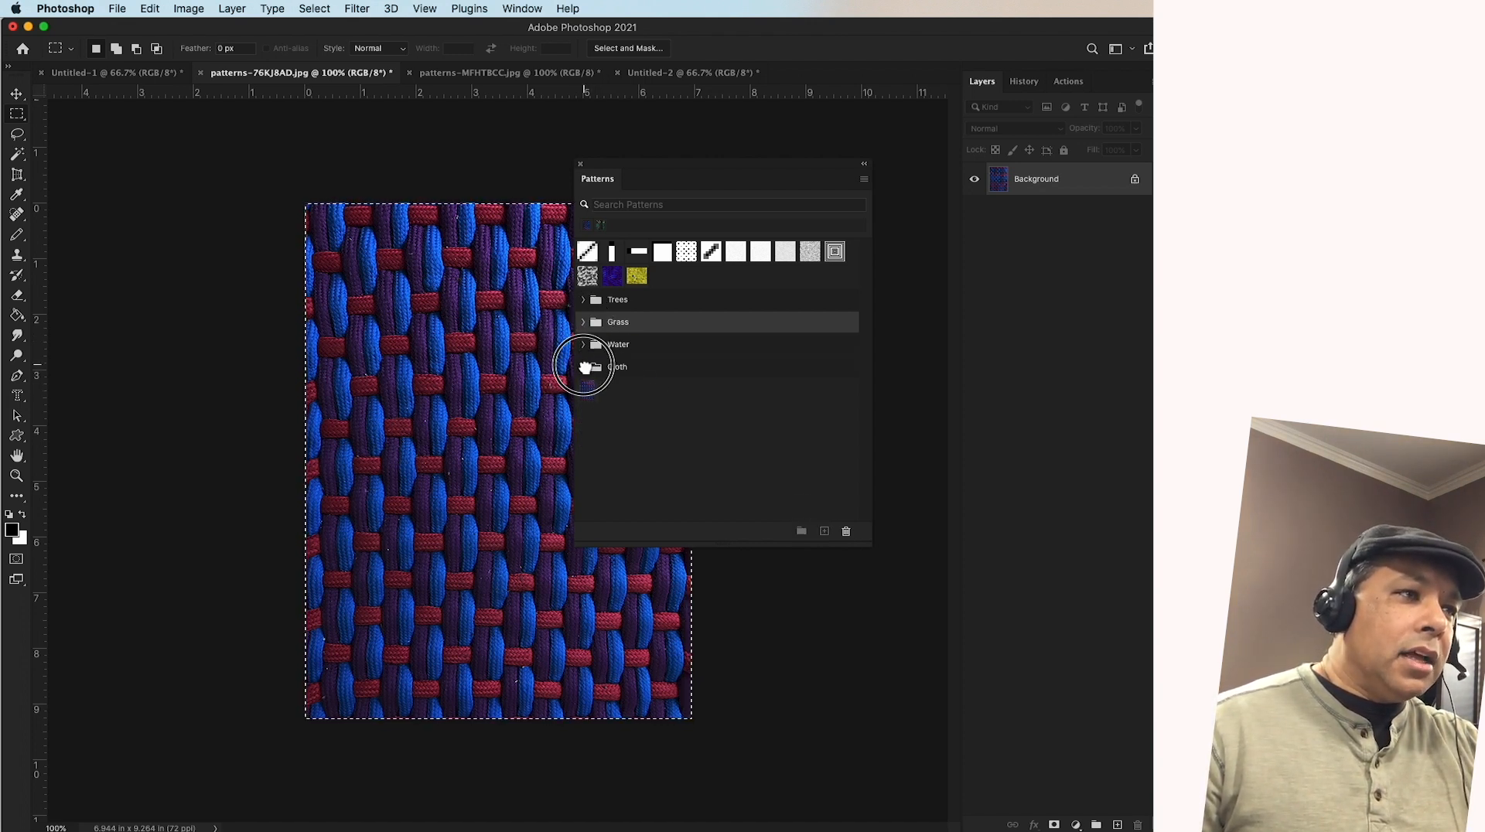
left_click_drag(591, 391, 626, 372)
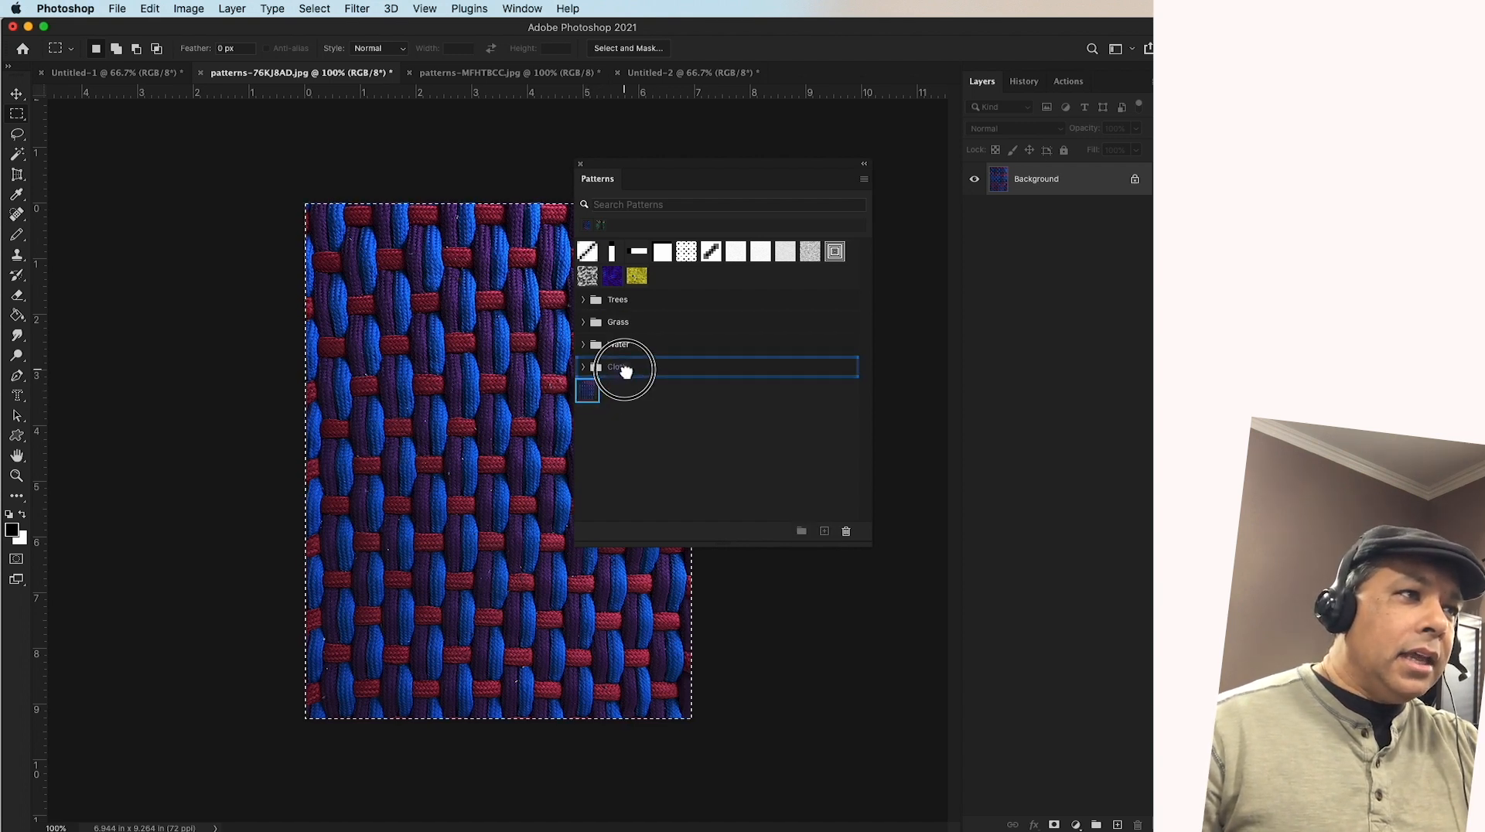
mouse_move(625, 372)
left_mouse_down()
mouse_move(607, 371)
mouse_move(625, 375)
left_mouse_up()
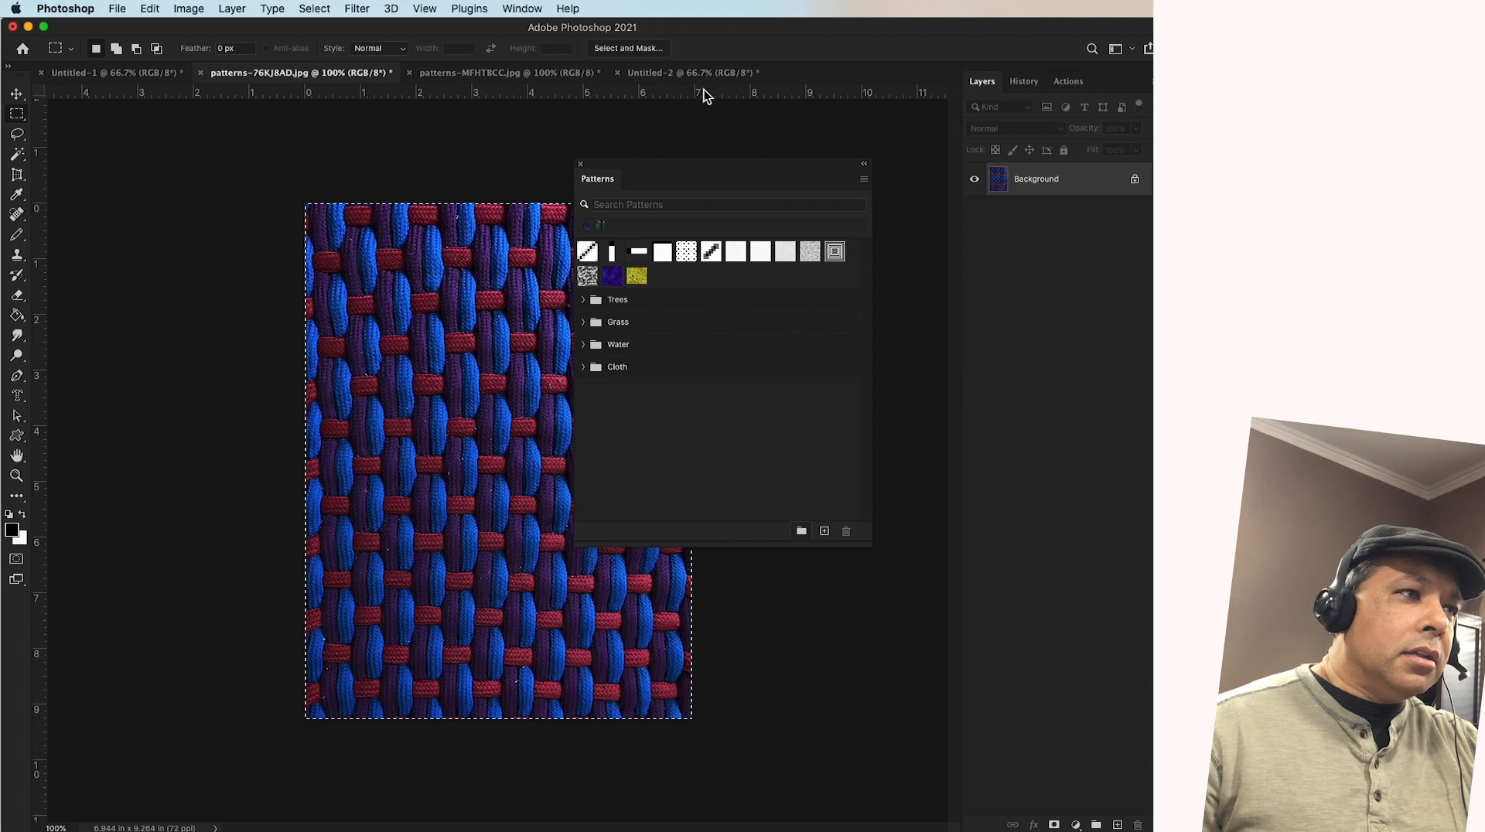
Display the Untitled-2 document with the Patterns panel moved clear, and shift the selection outline straight down to the blank area below the forest fill
left_click(675, 72)
left_click_drag(639, 172, 1142, 201)
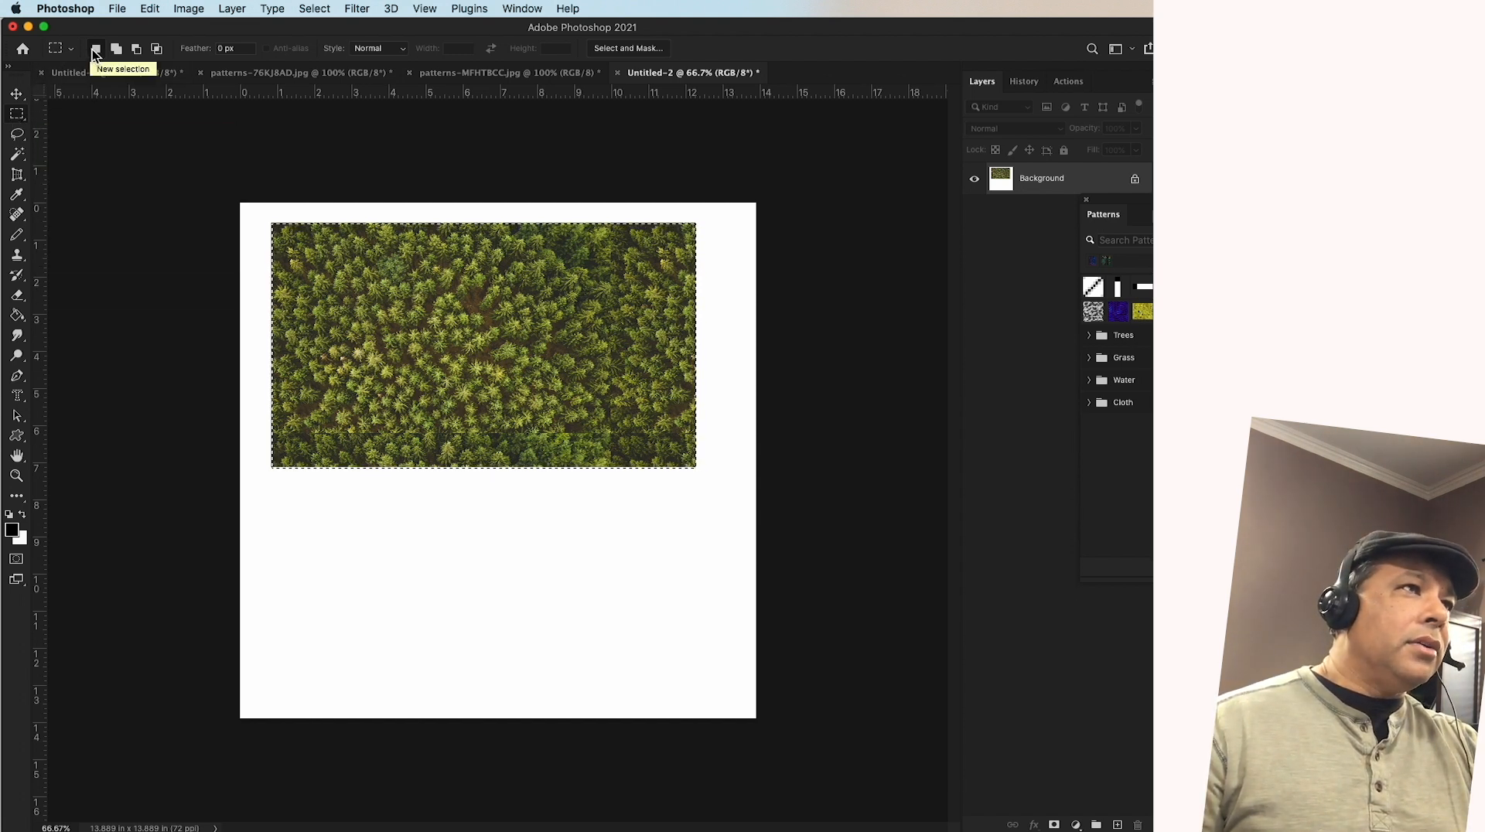
left_click_drag(445, 279, 452, 523)
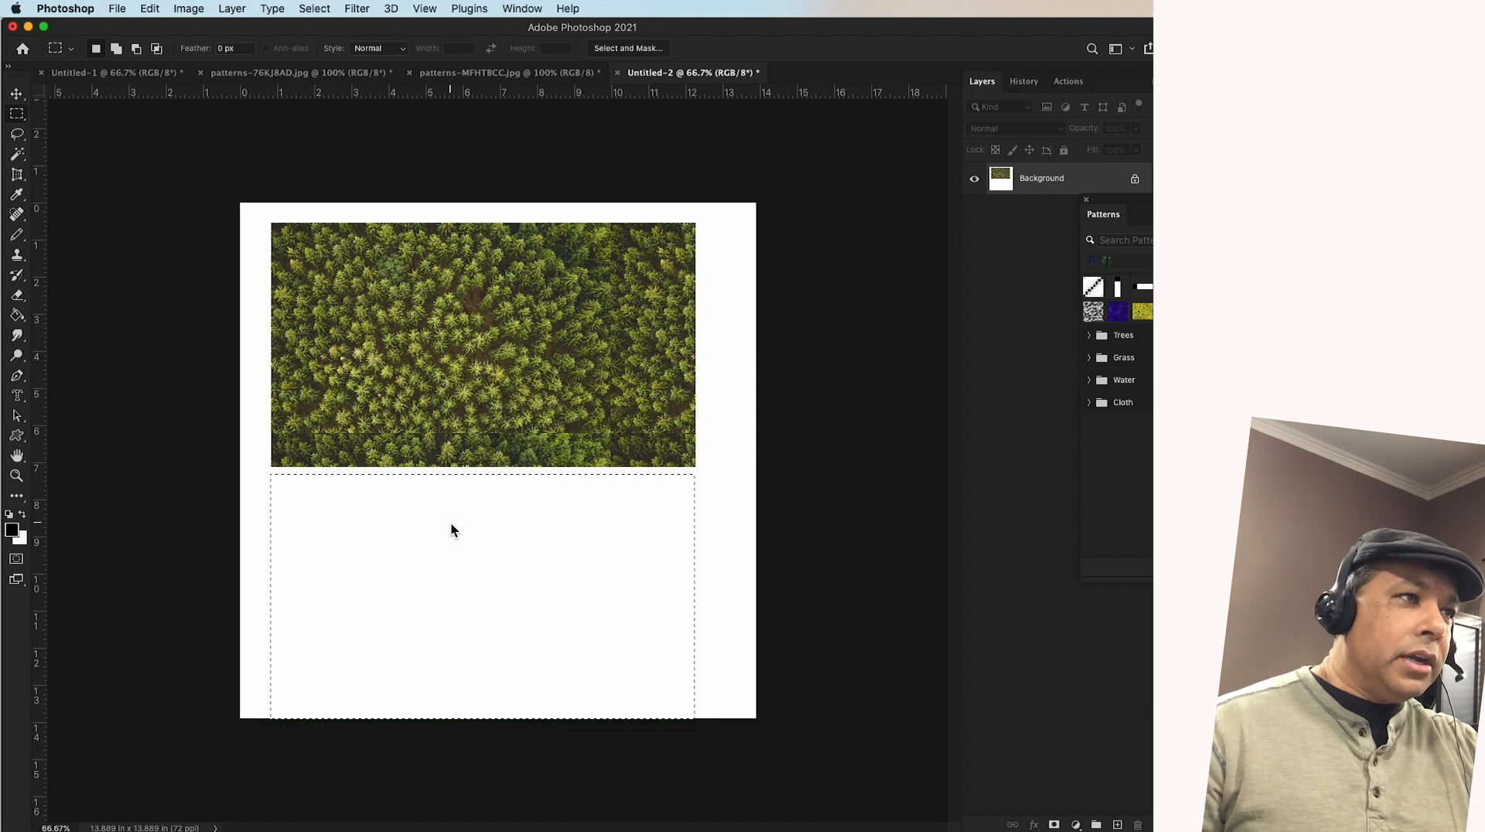
Fill the selection with the Shoe Lace pattern from the Cloth group, using Normal mode at 100% opacity
right_click(452, 523)
left_click(484, 710)
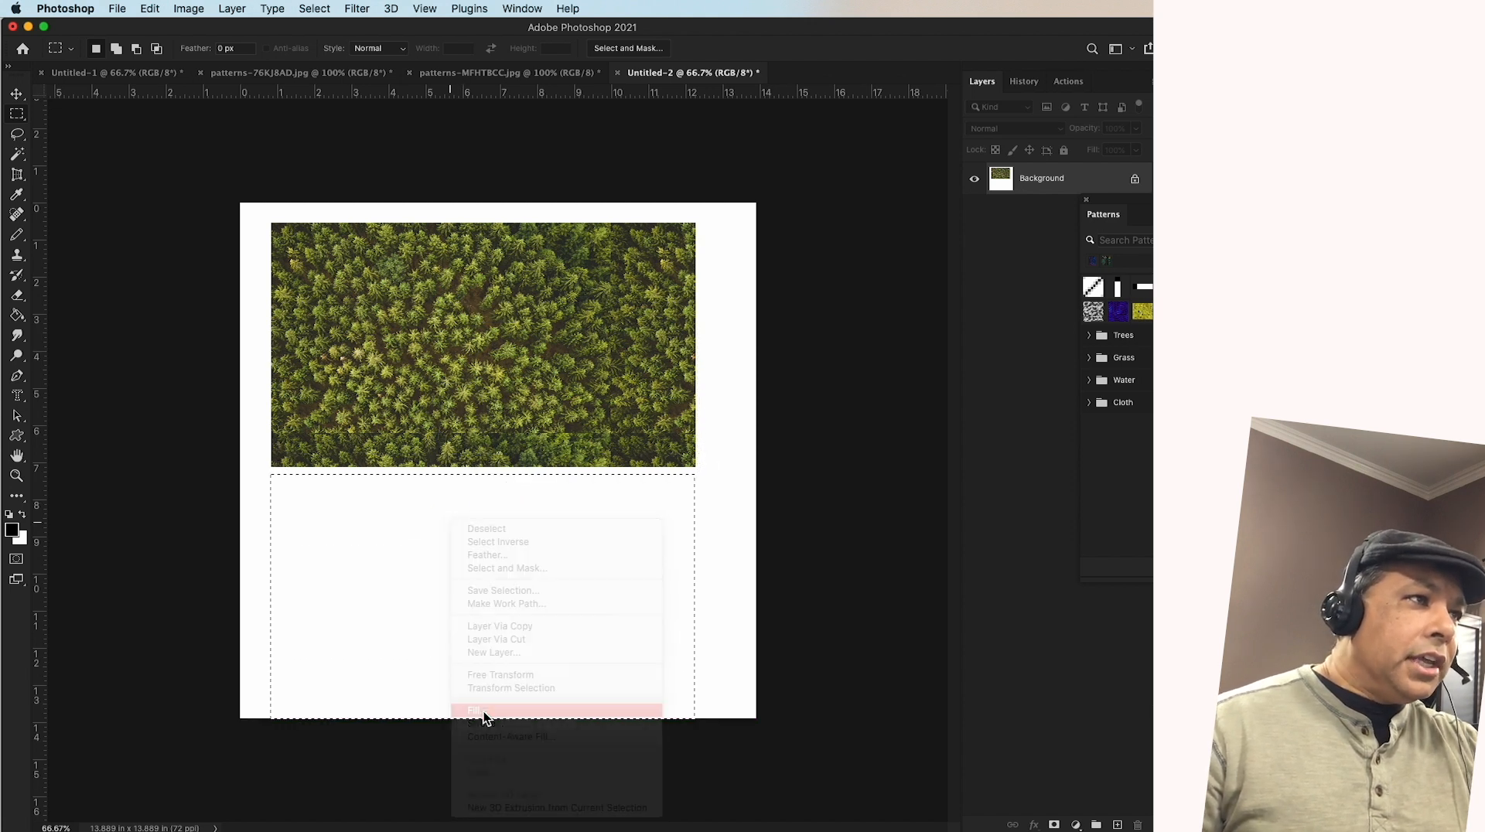
left_click(505, 301)
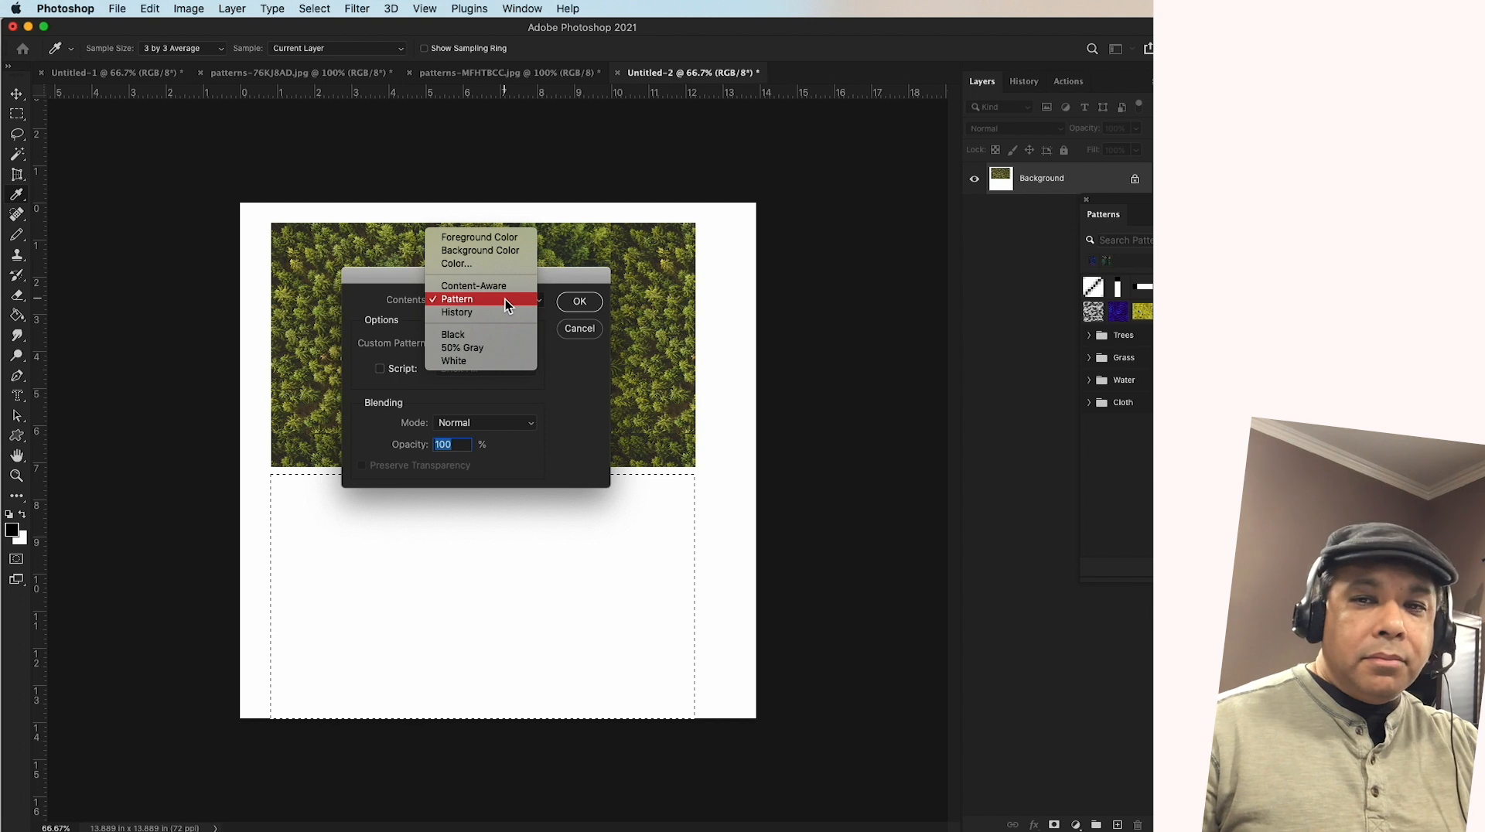
left_click(479, 298)
left_click(462, 344)
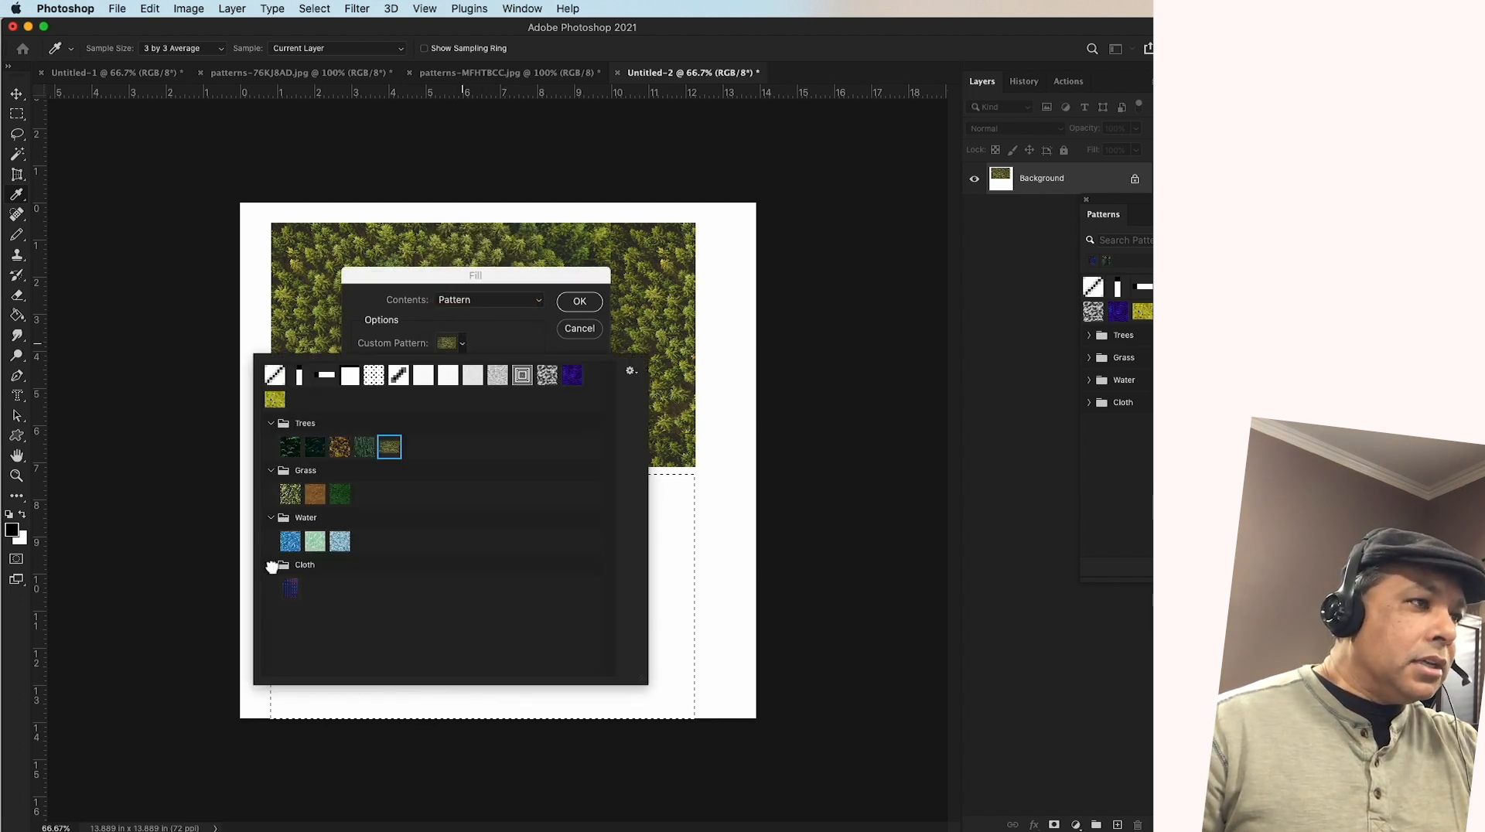
left_click(290, 589)
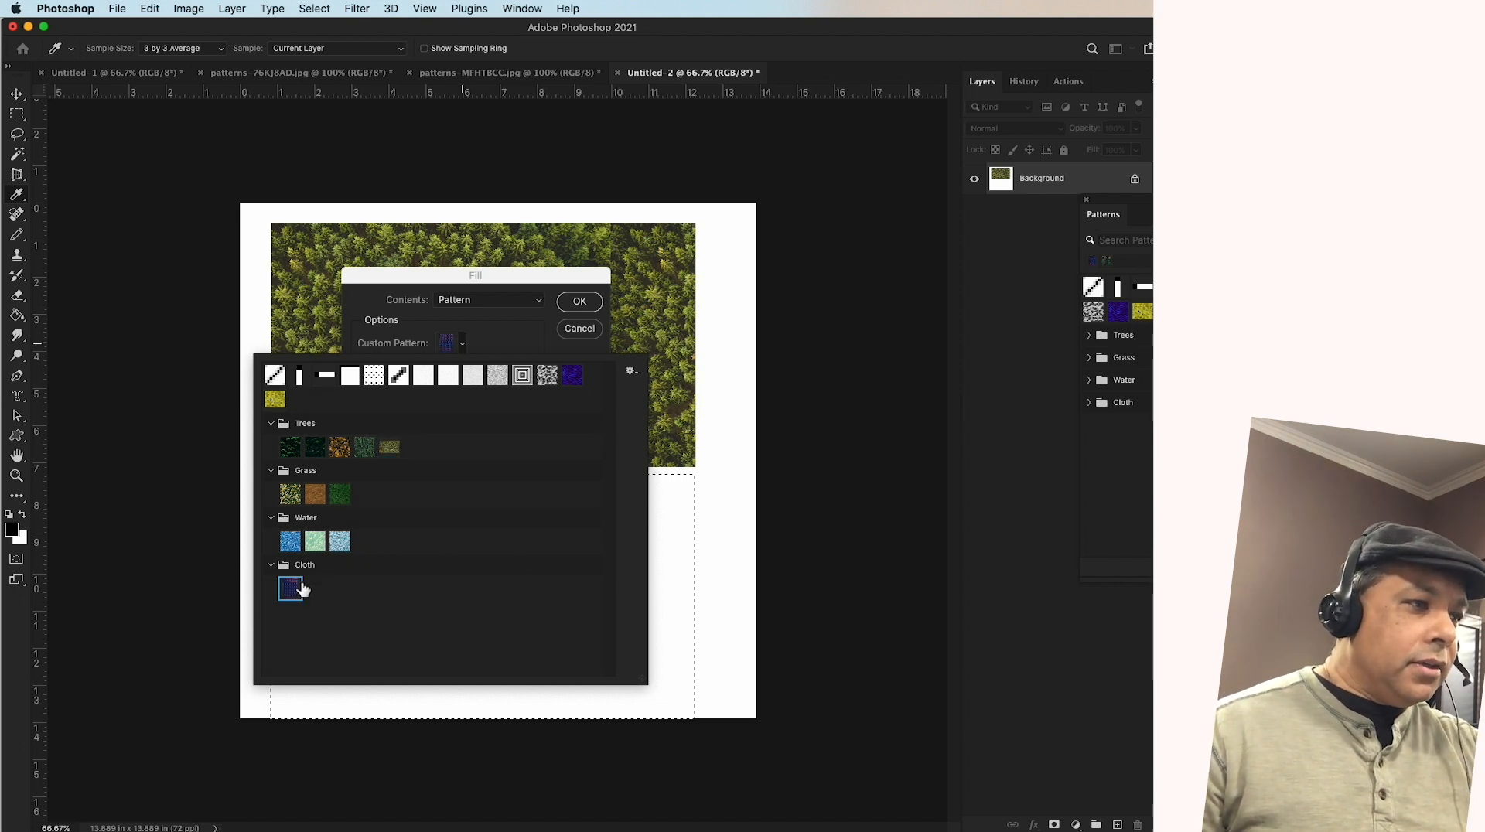
double_click(290, 592)
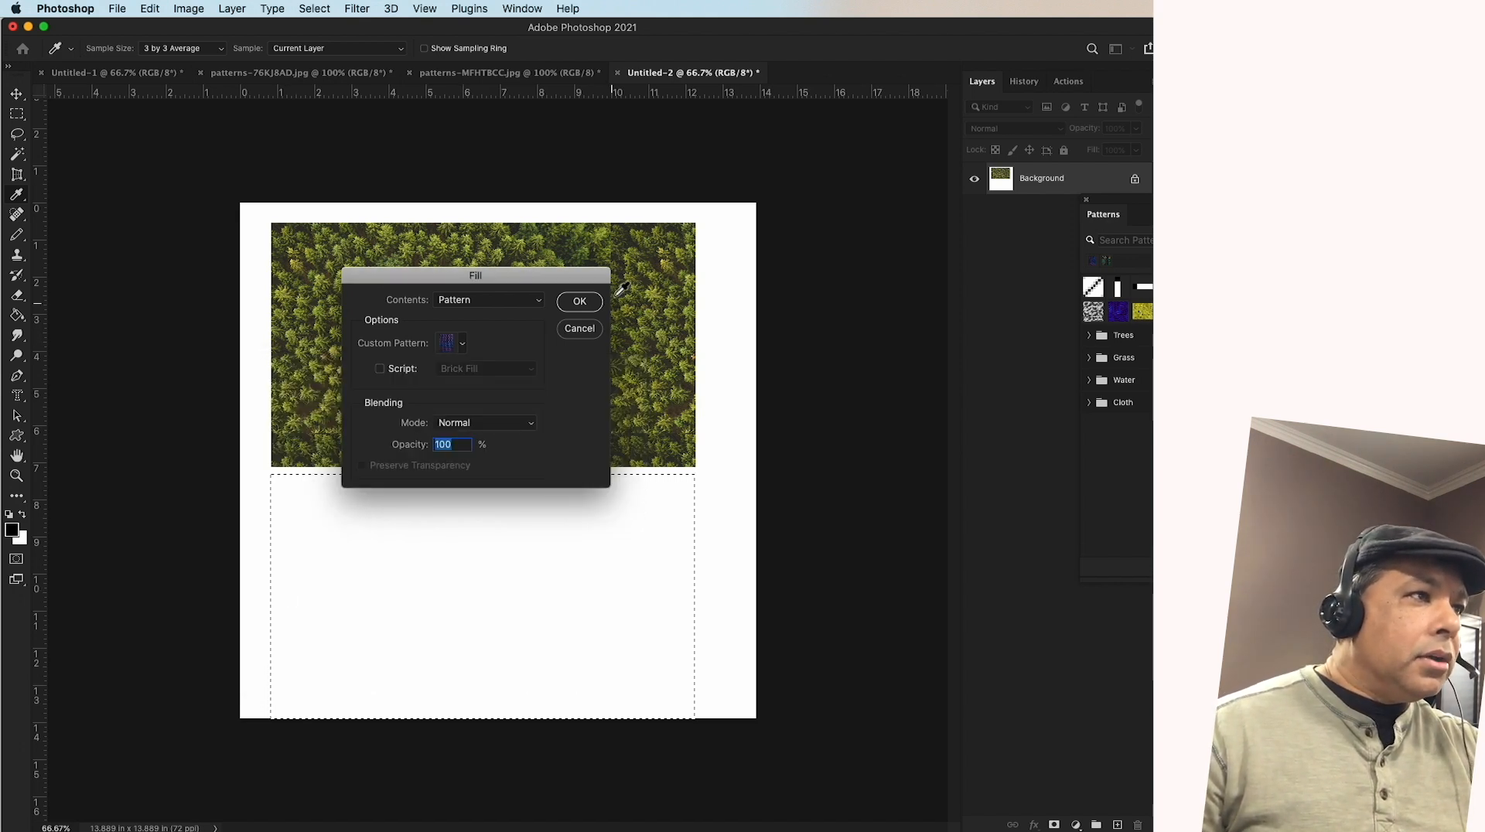
left_click(577, 307)
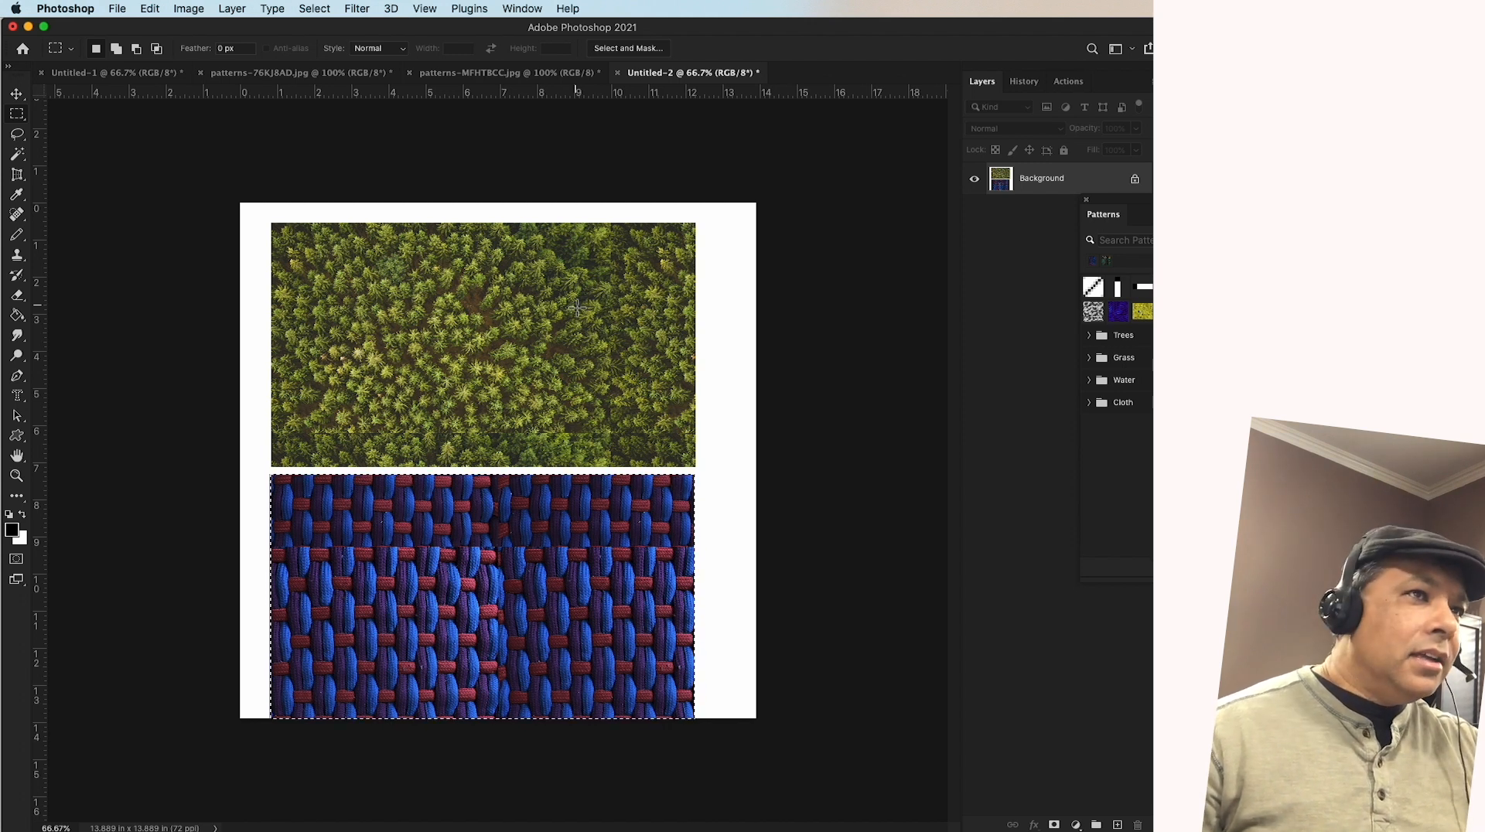
mouse_move(973, 812)
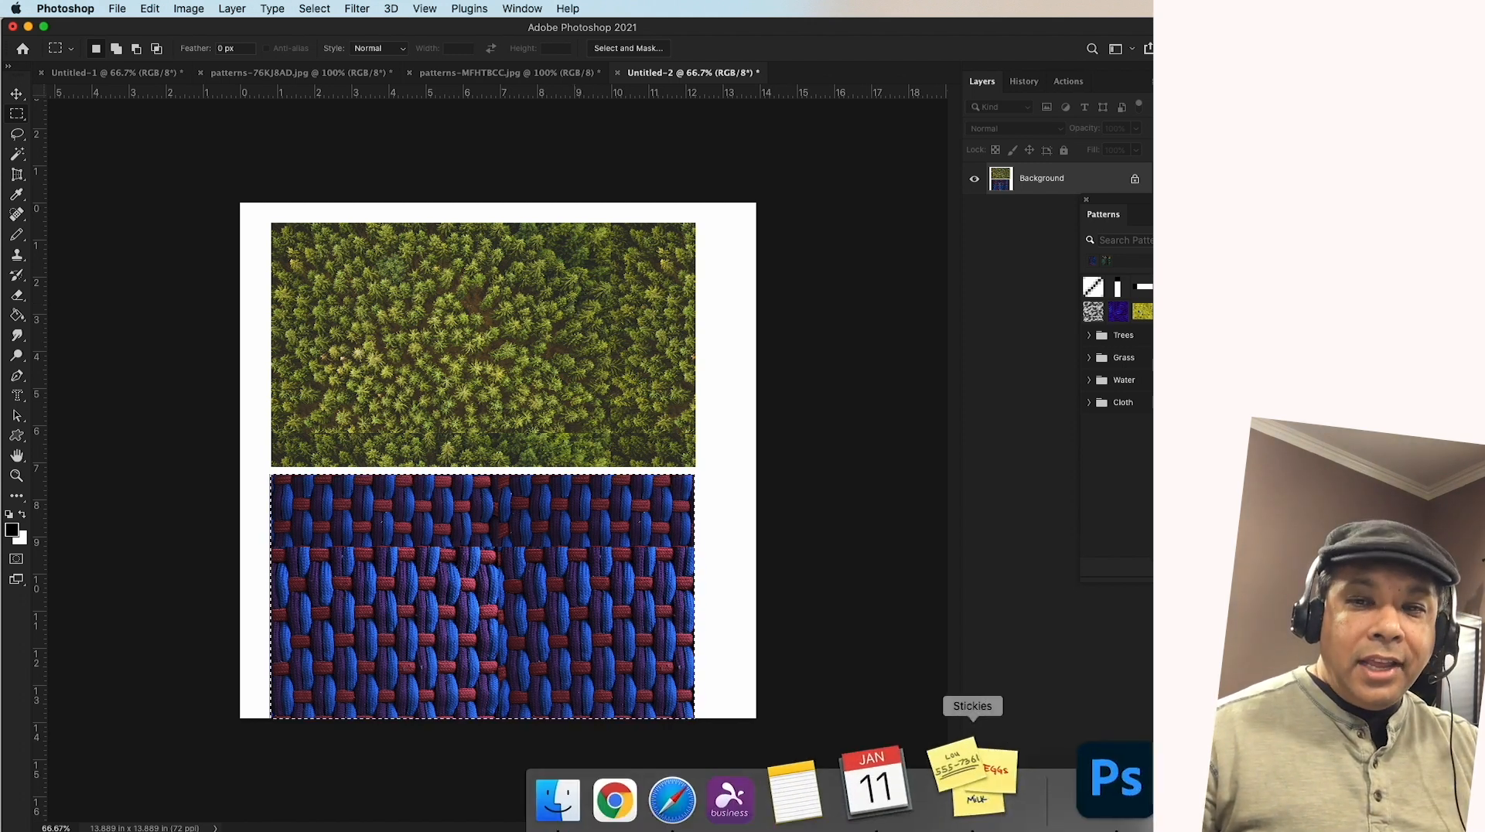